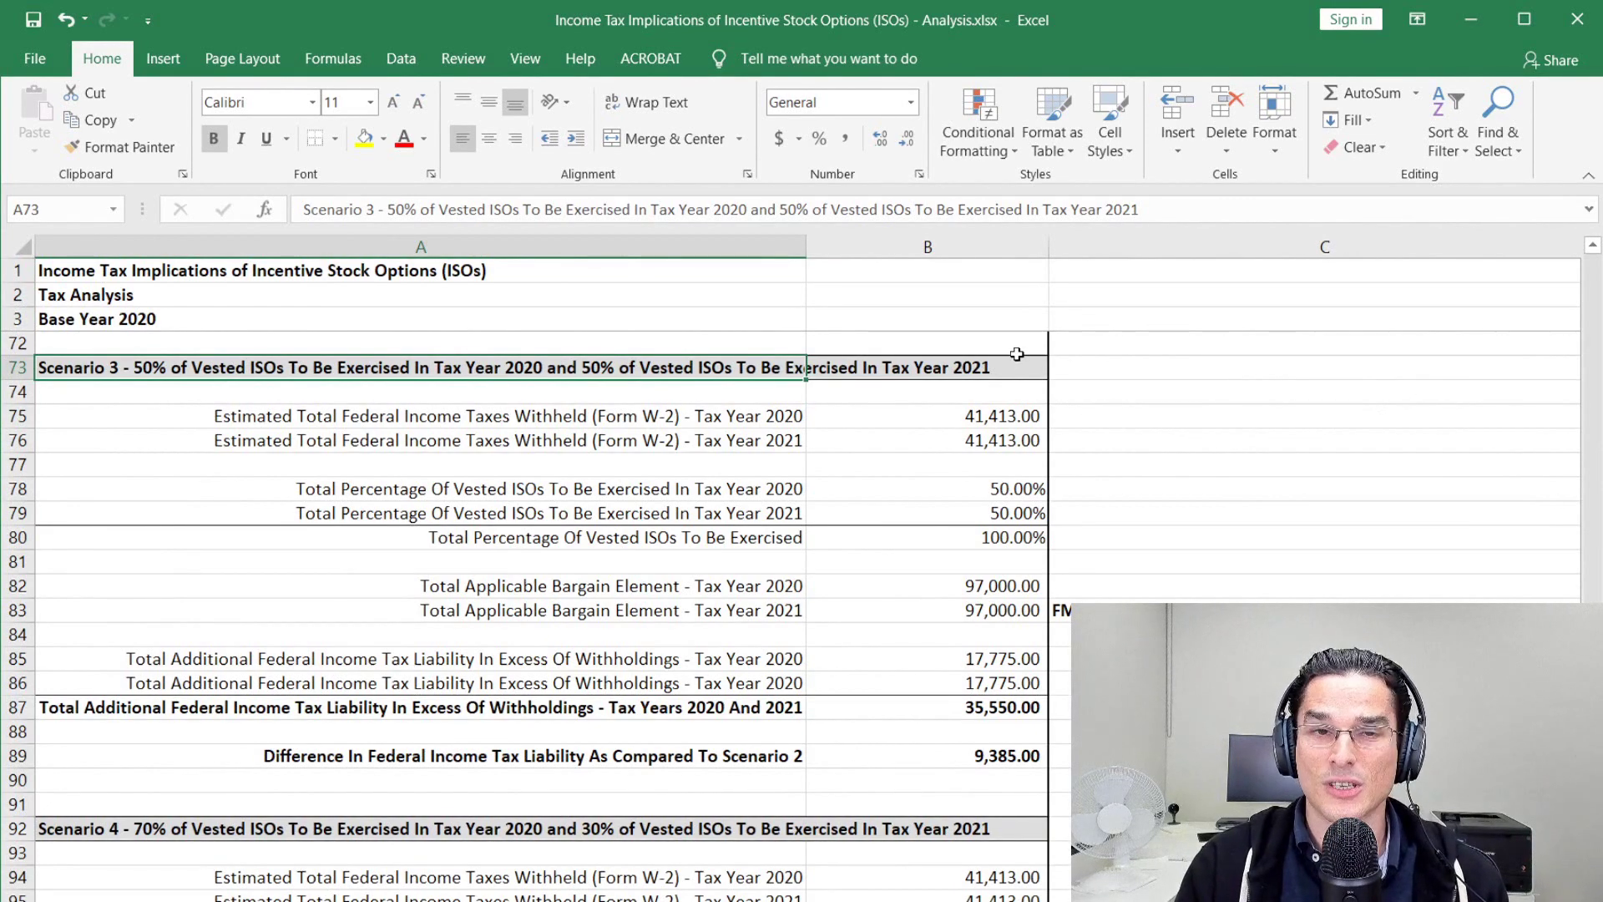
Compare Scenario 3's 2020 and 2021 withholding amounts with Scenario 2's withholding figure.
click(985, 418)
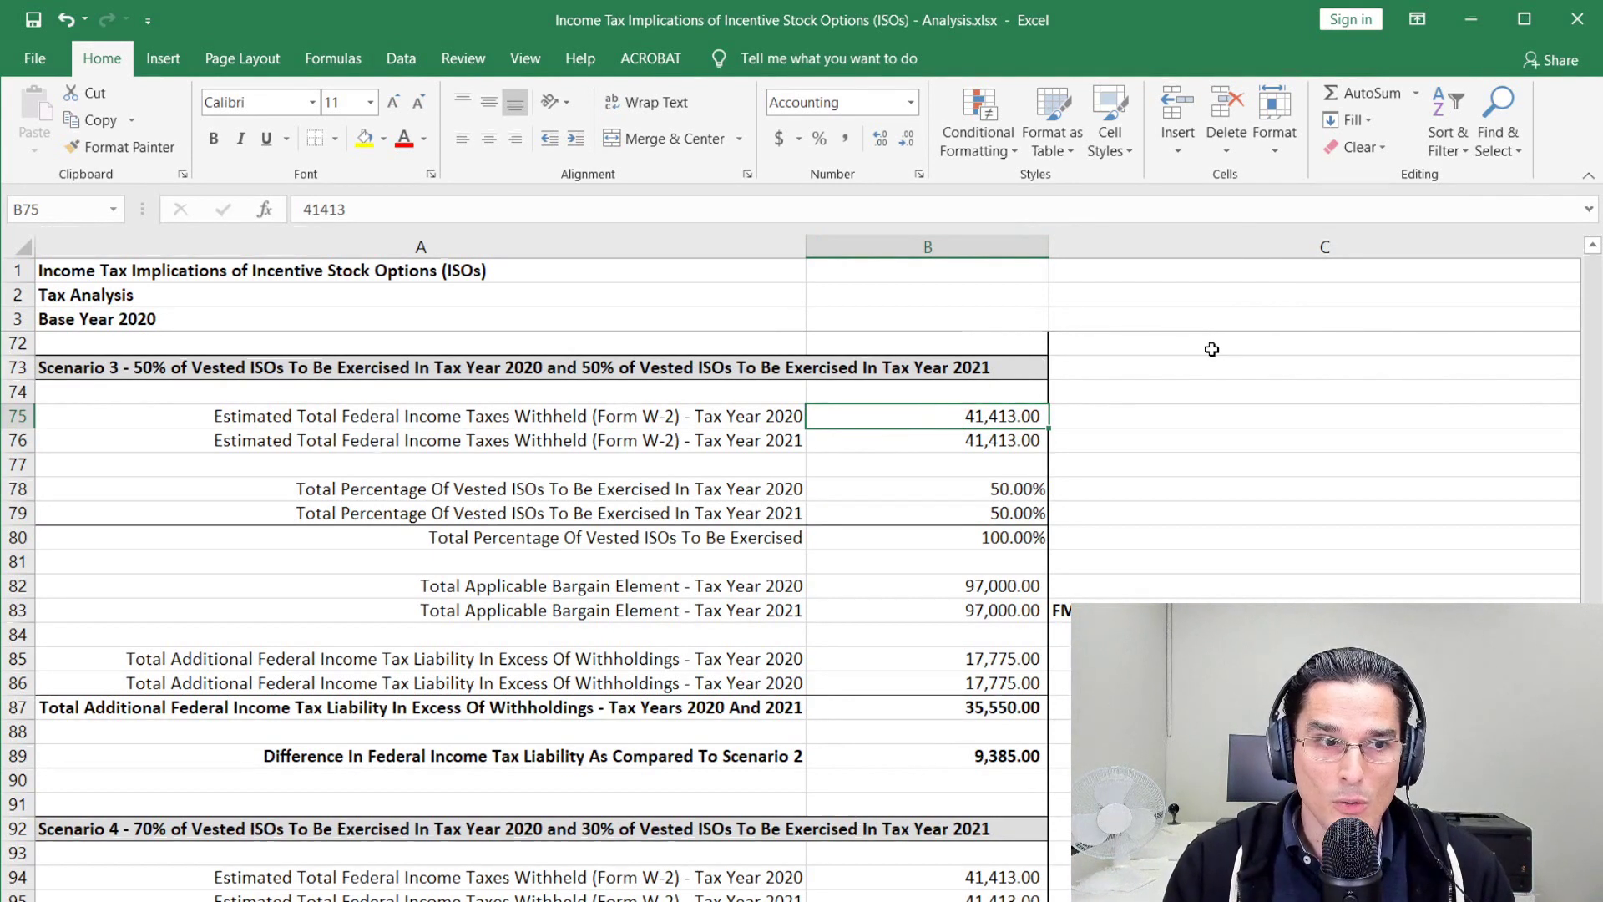
key(Down)
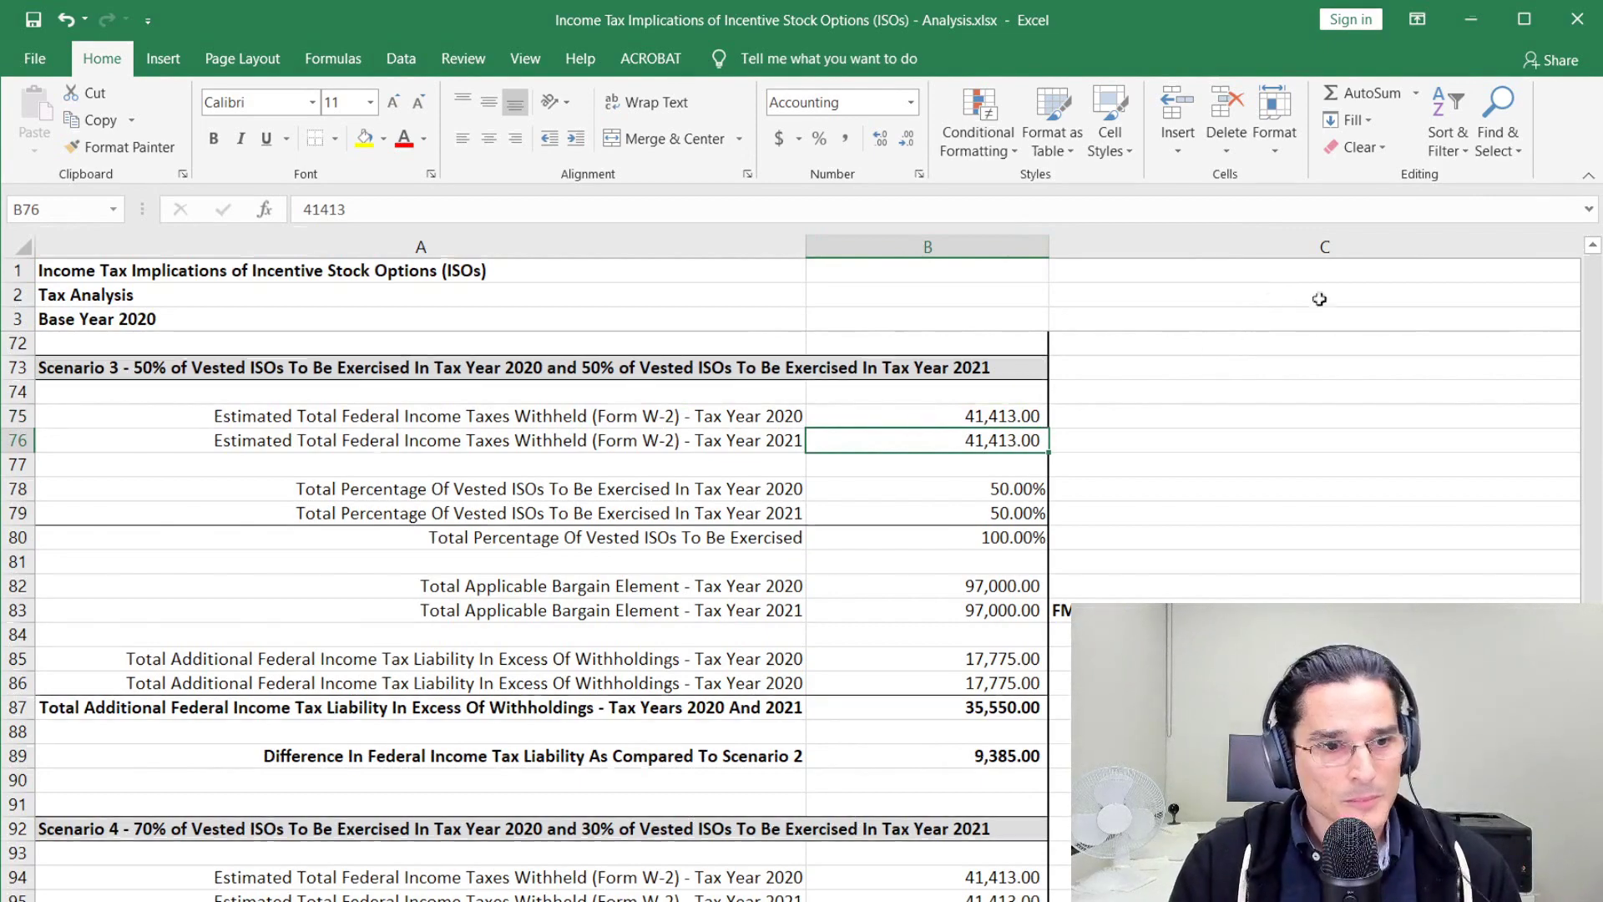
scroll(1211, 349, up, 8)
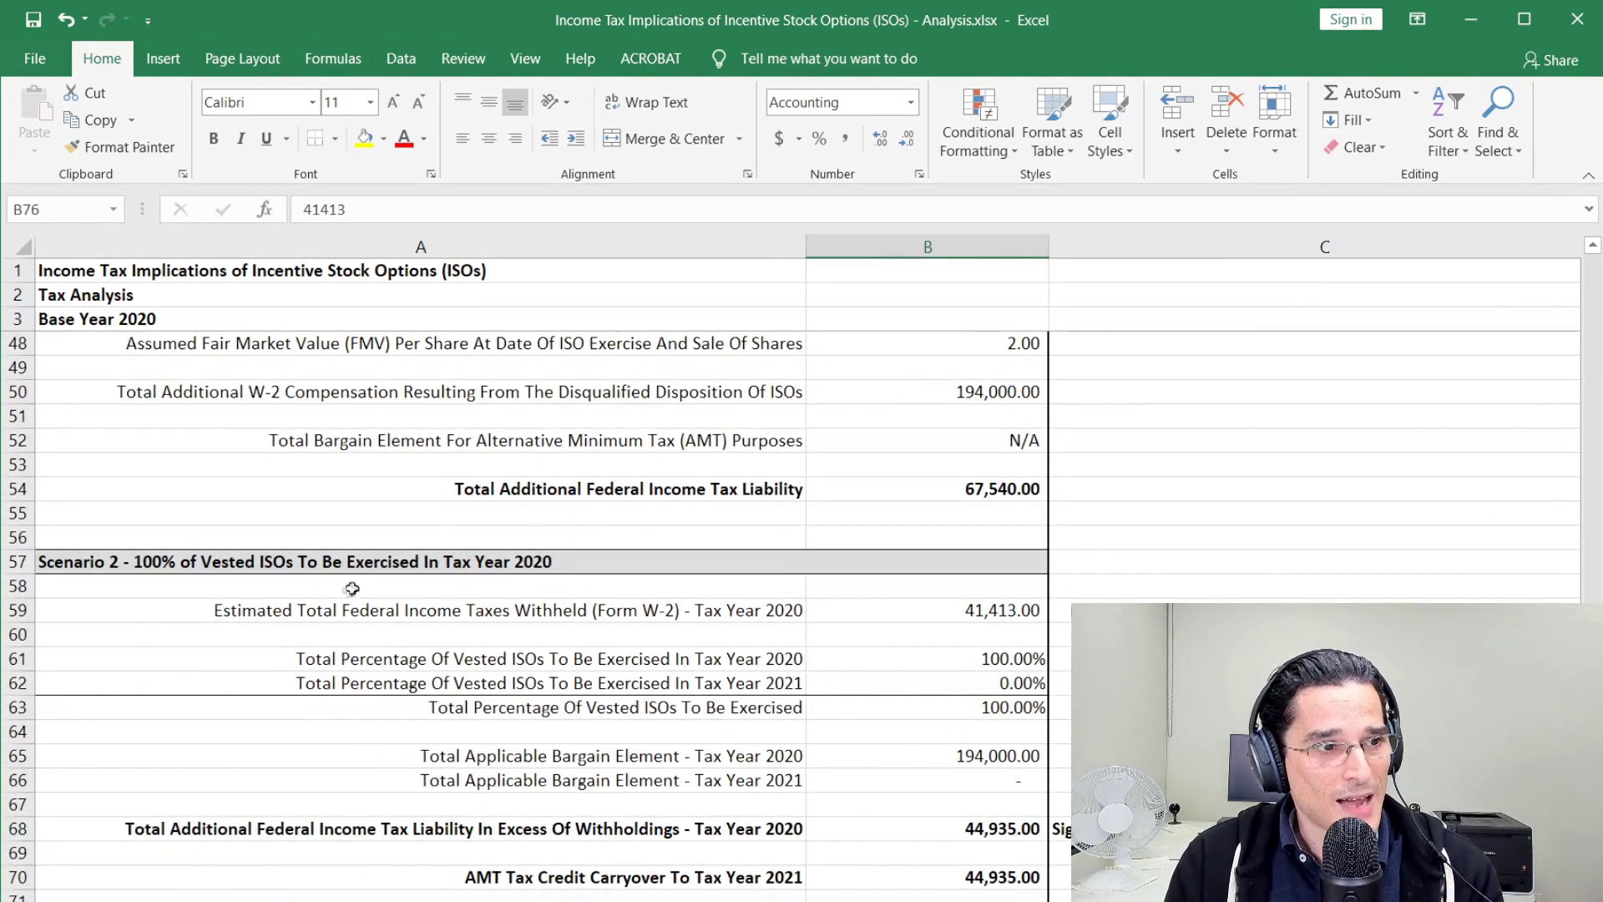
click(348, 609)
key(Right)
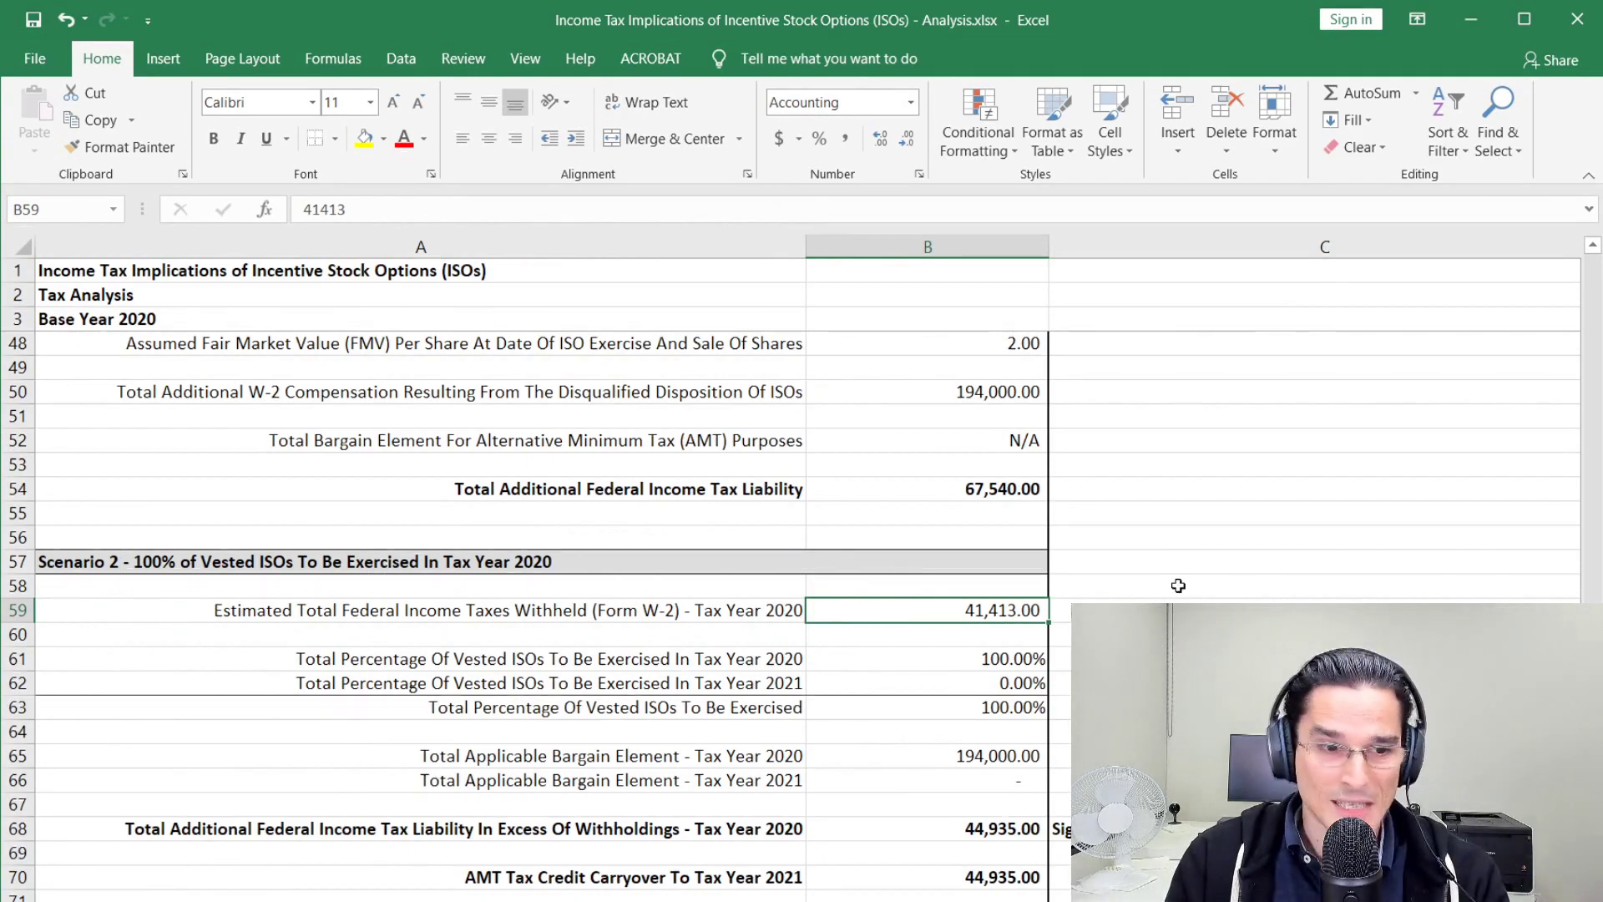
scroll(1178, 585, down, 7)
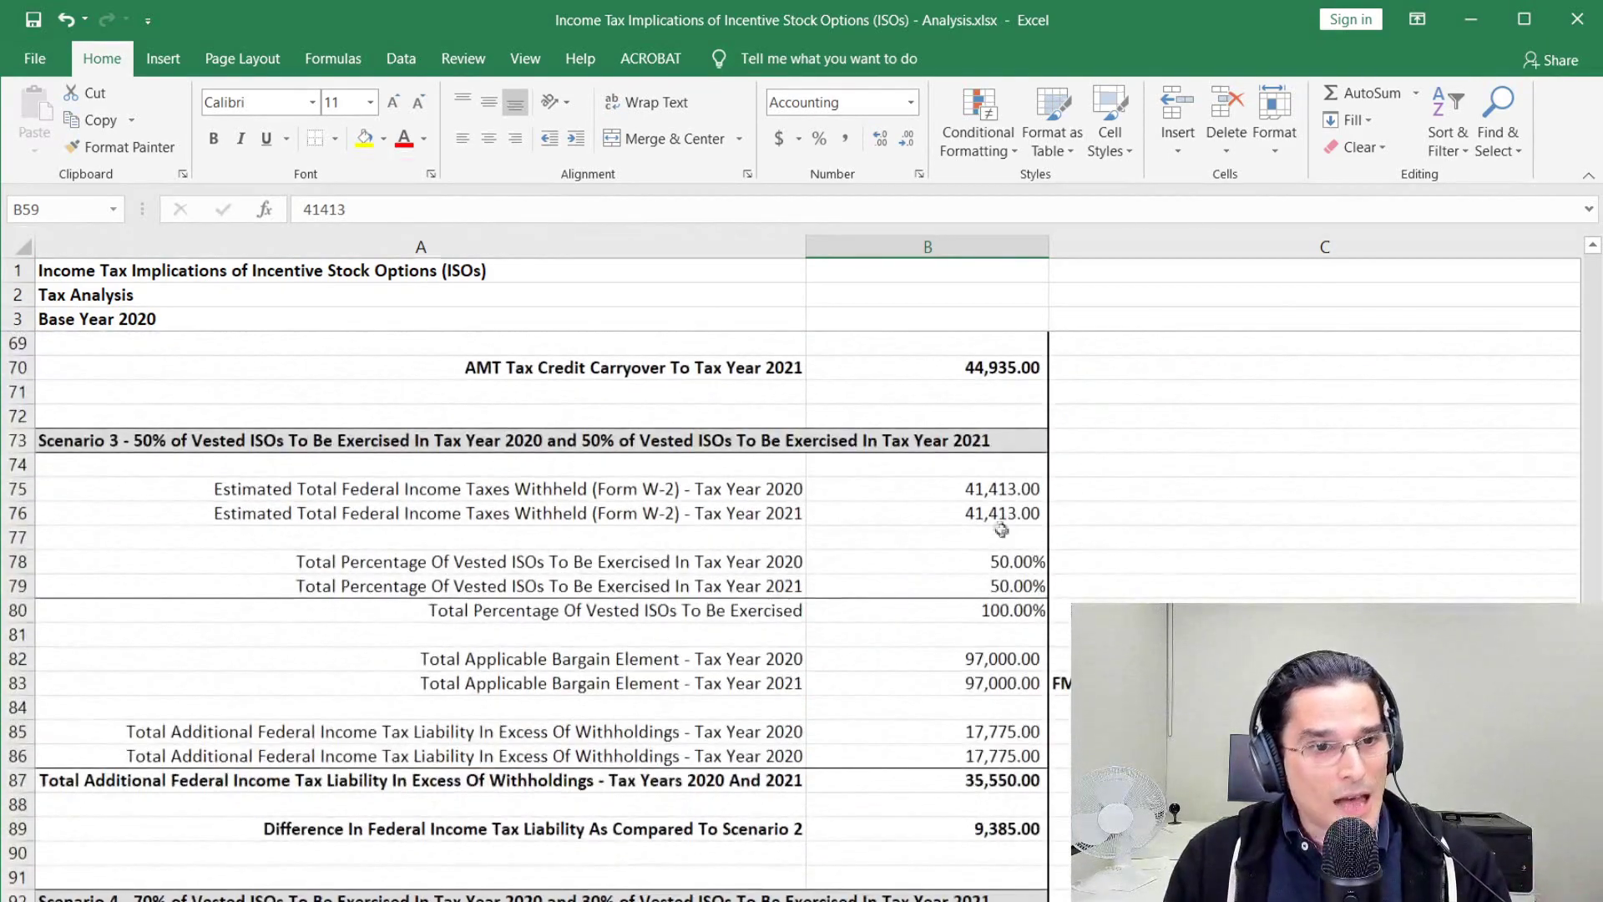
Fill Scenario 3's 41,413.00 withholding from B75 down into B76.
click(1006, 492)
drag(1048, 500, 1129, 516)
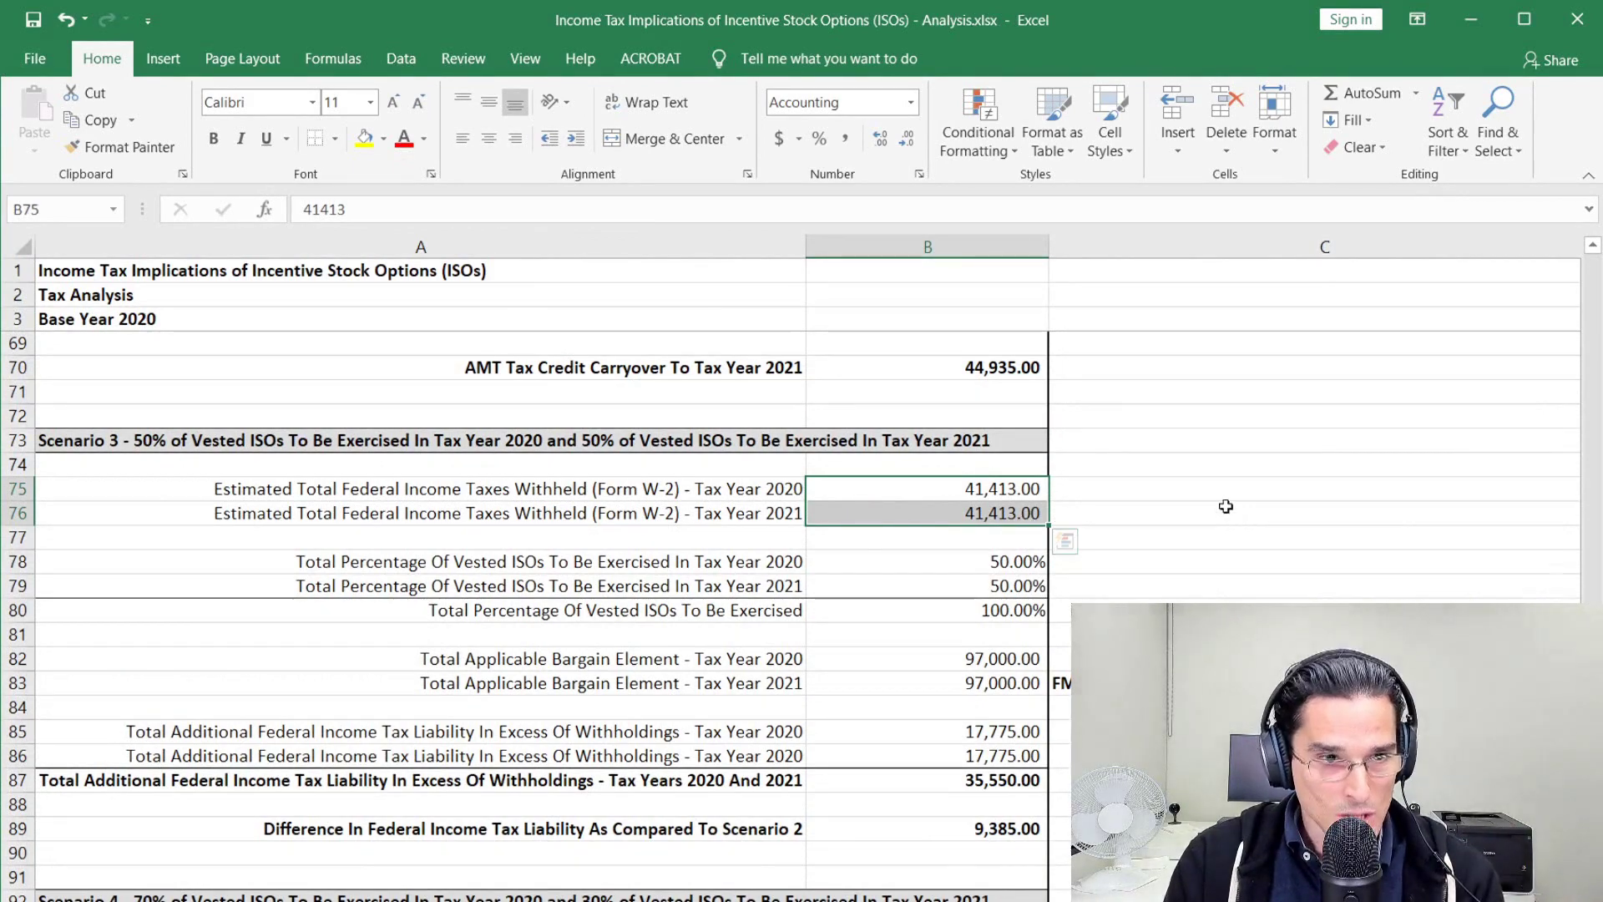
scroll(1224, 508, down, 1)
click(918, 491)
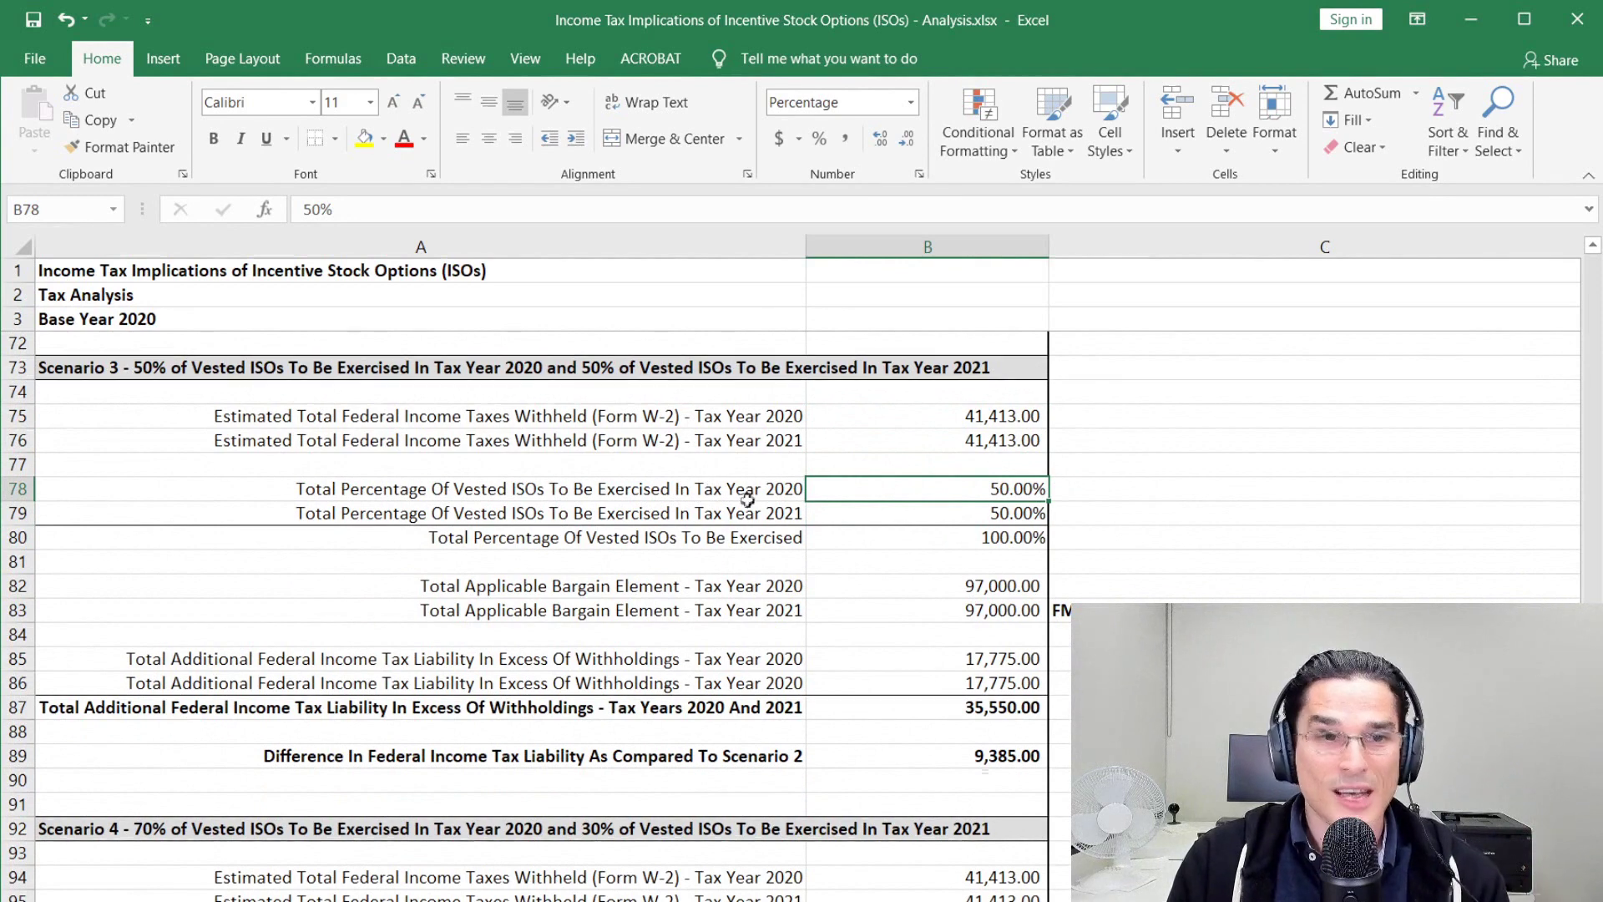
Review Scenario 3's 2020 and 2021 exercise percentage rows and clear the earlier pending copy.
drag(713, 489, 919, 490)
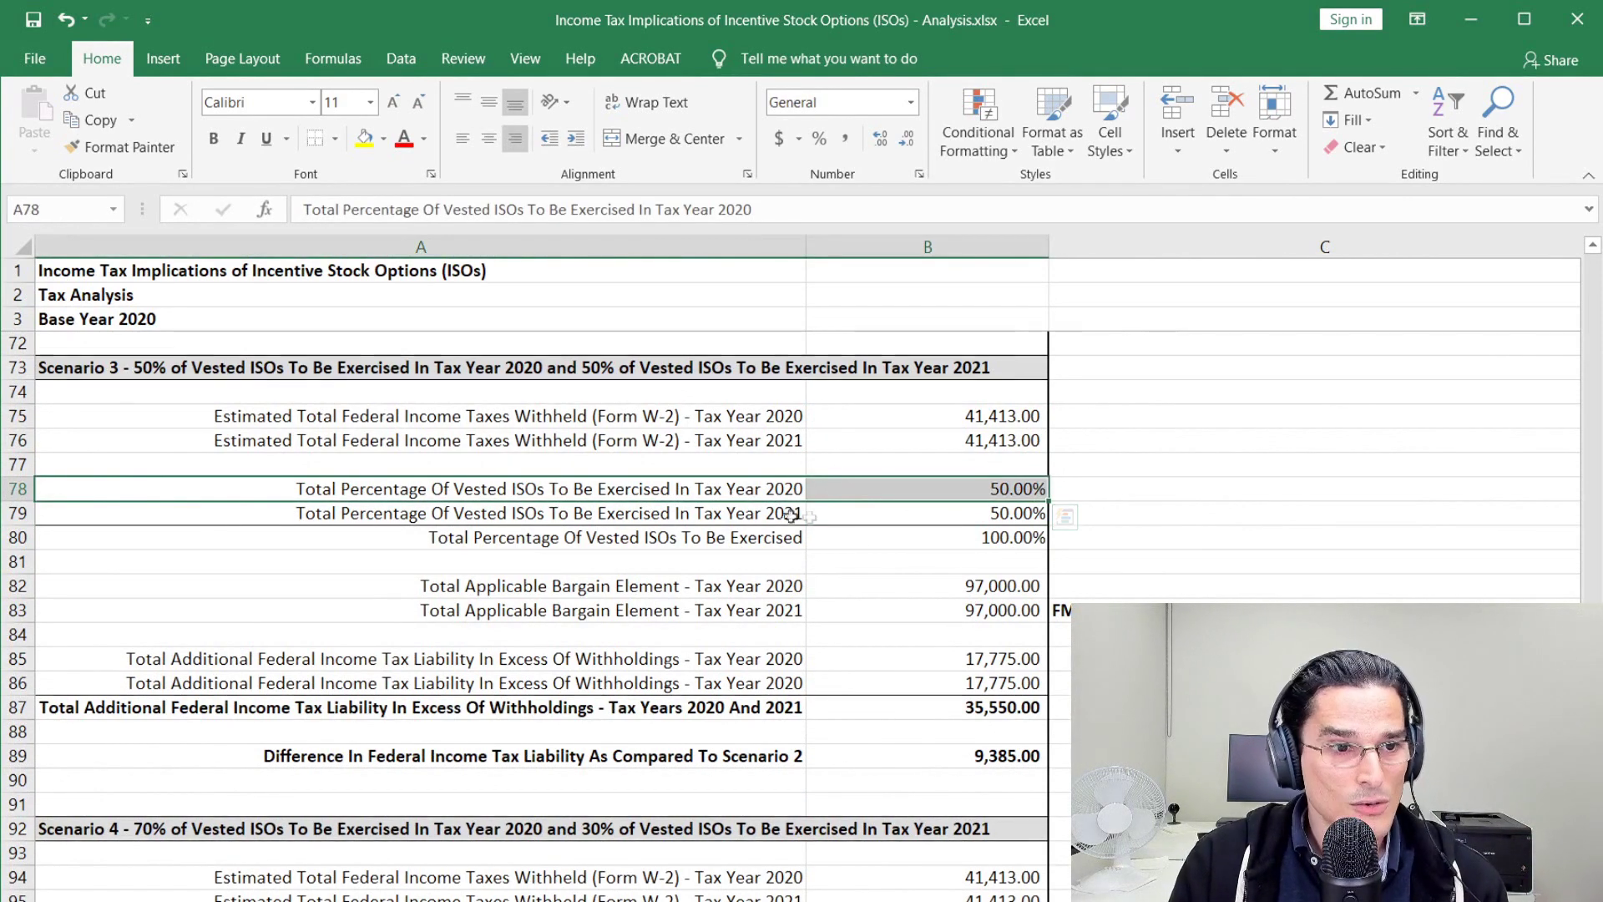
drag(718, 512, 919, 515)
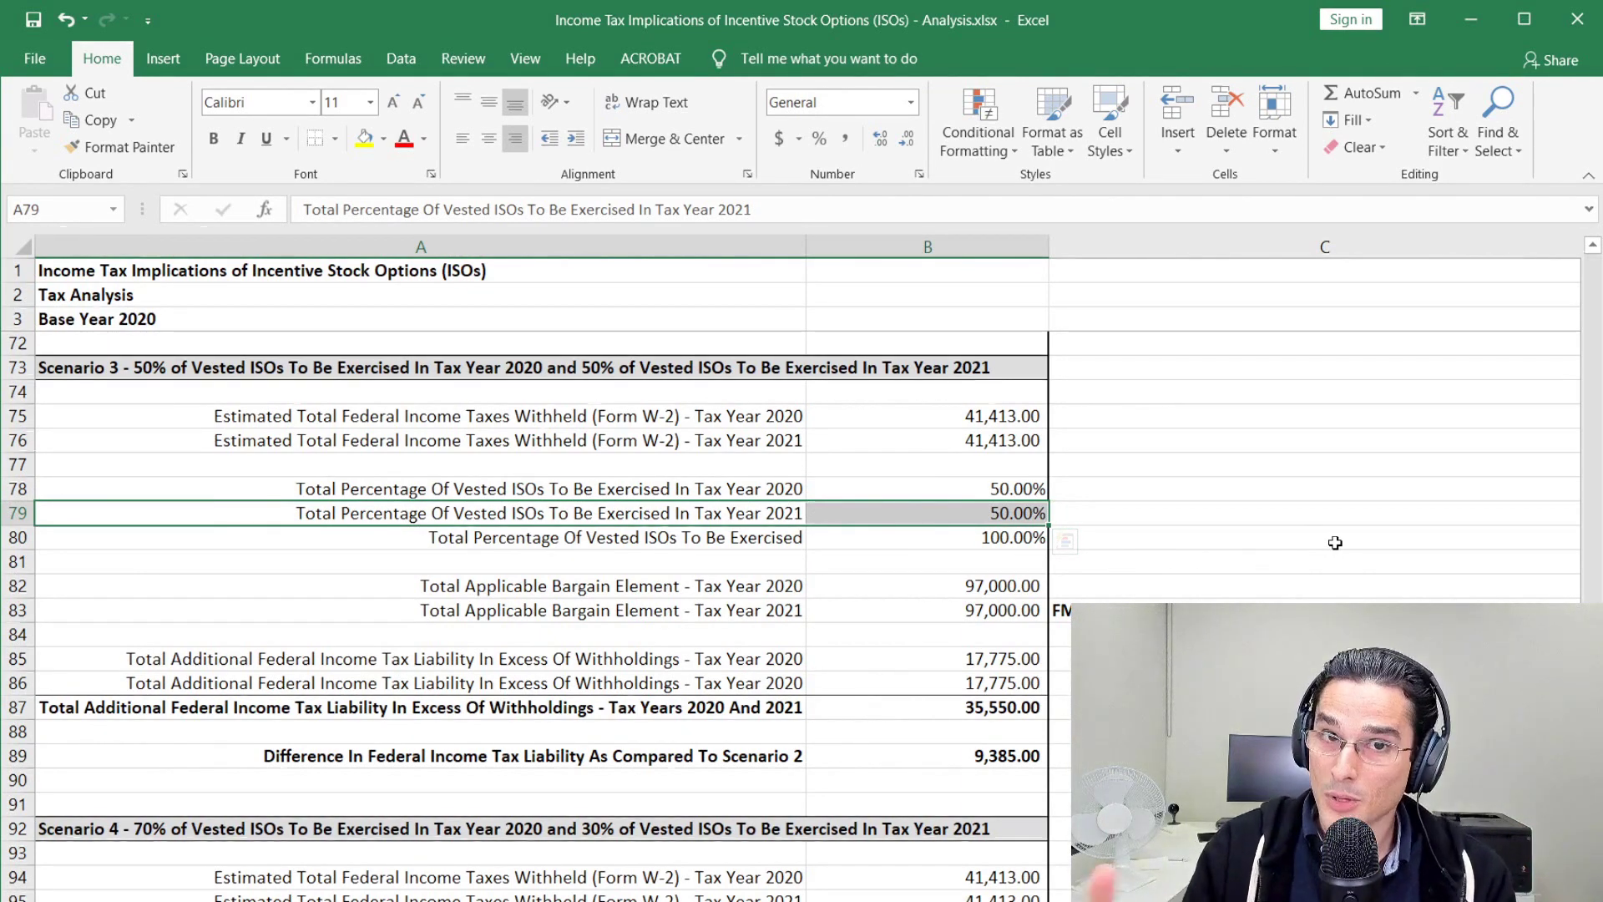
key(Escape)
click(1192, 561)
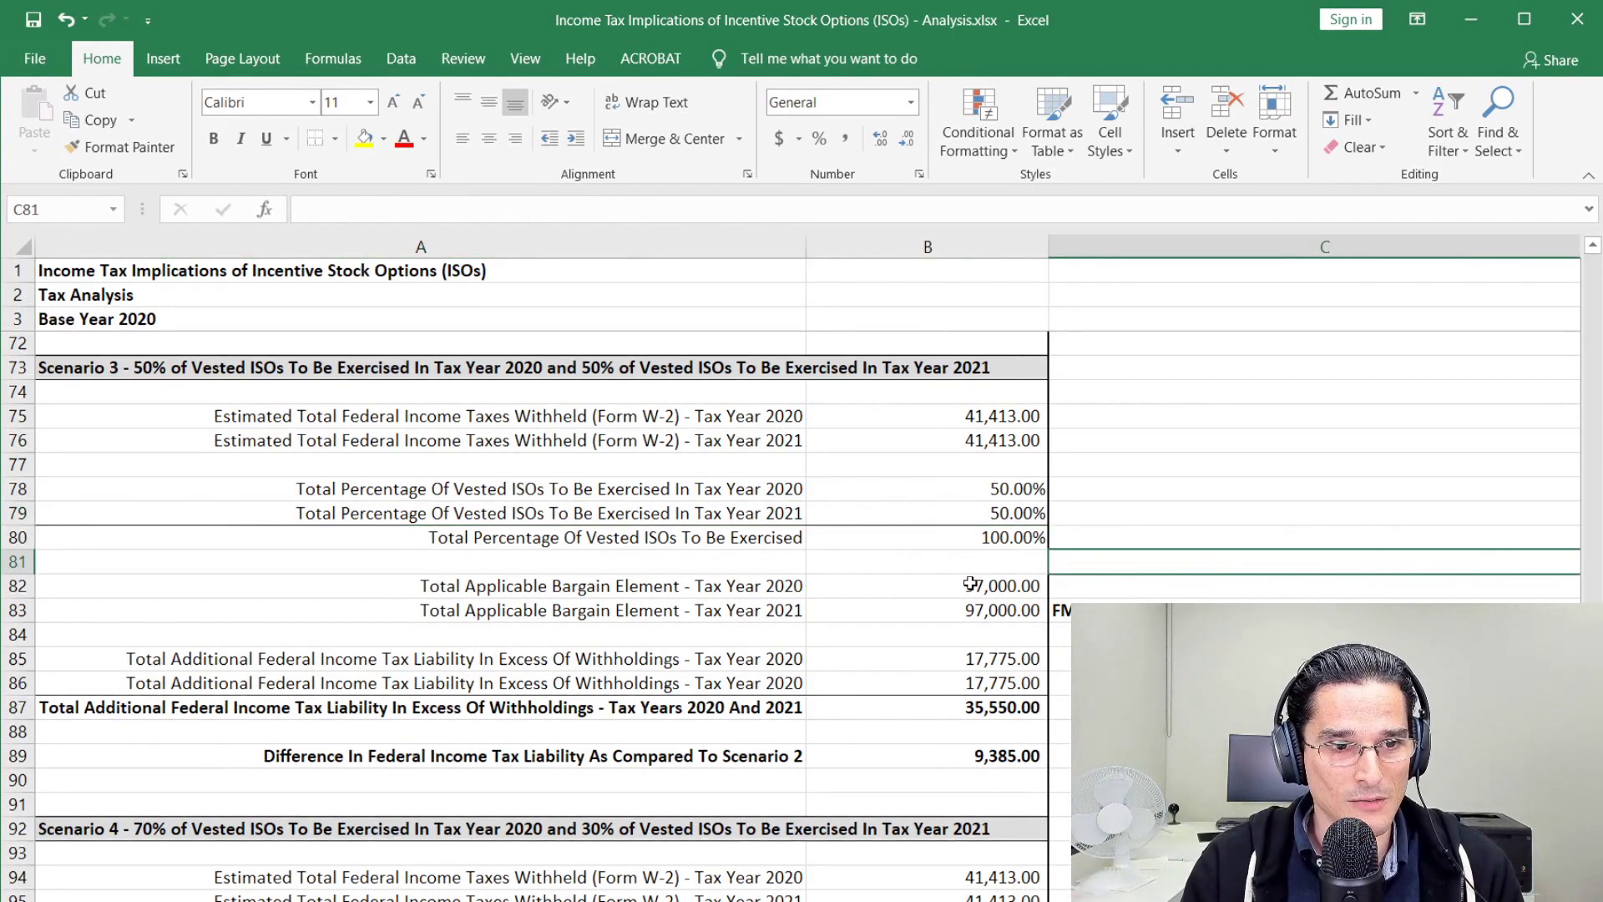
Copy Scenario 3's 97,000.00 applicable bargain element from B82 and switch to Lacerte.
click(969, 585)
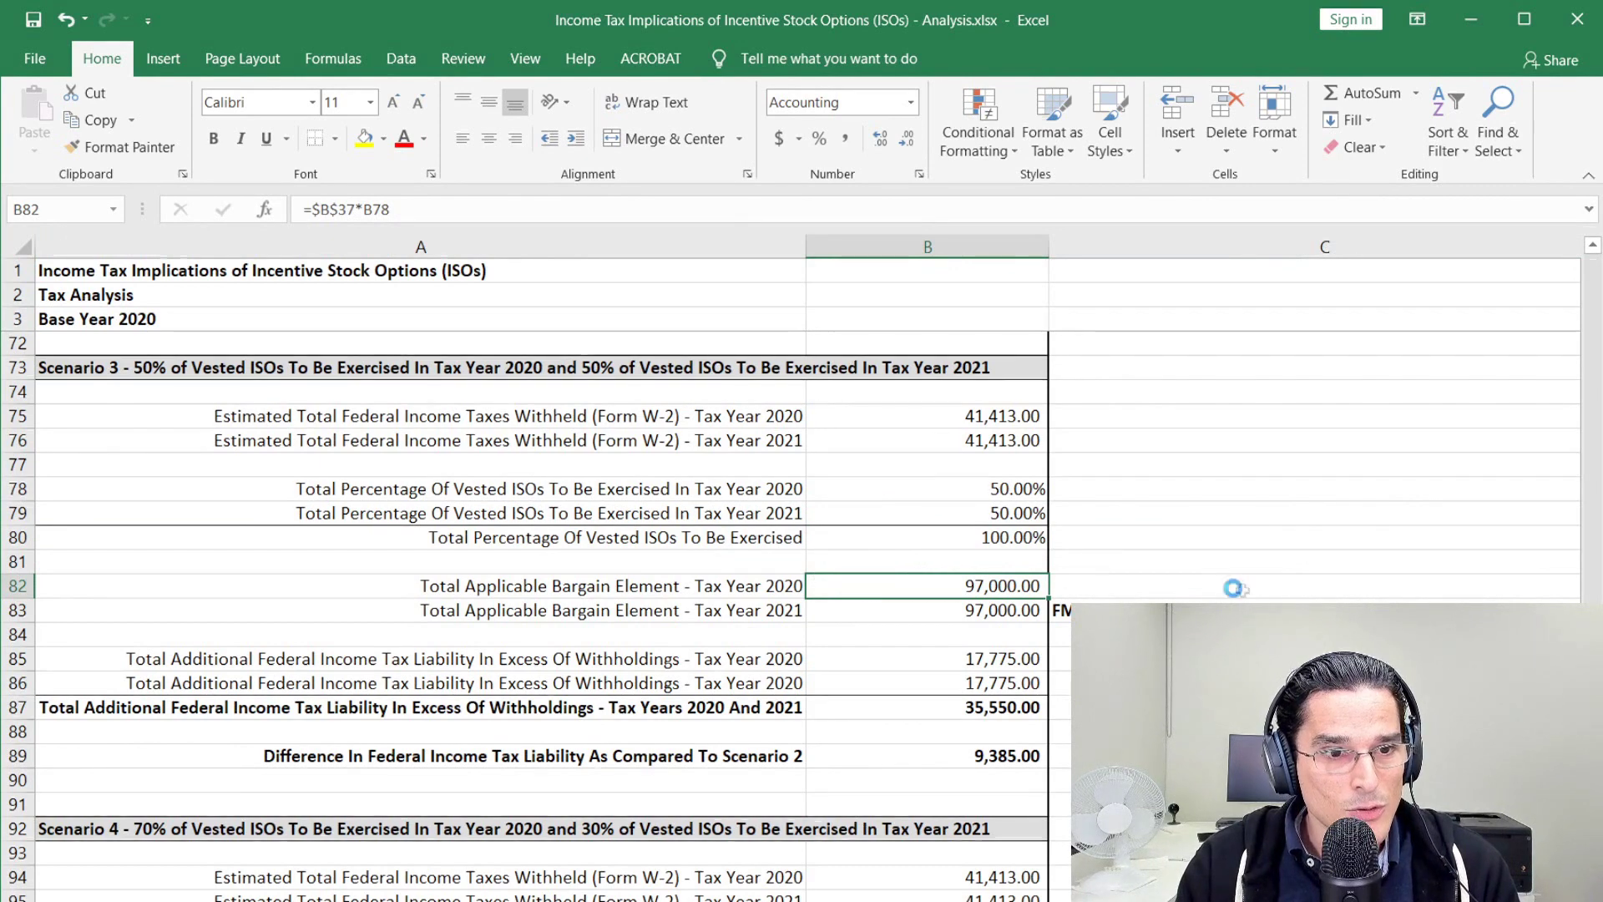
key(ctrl+c)
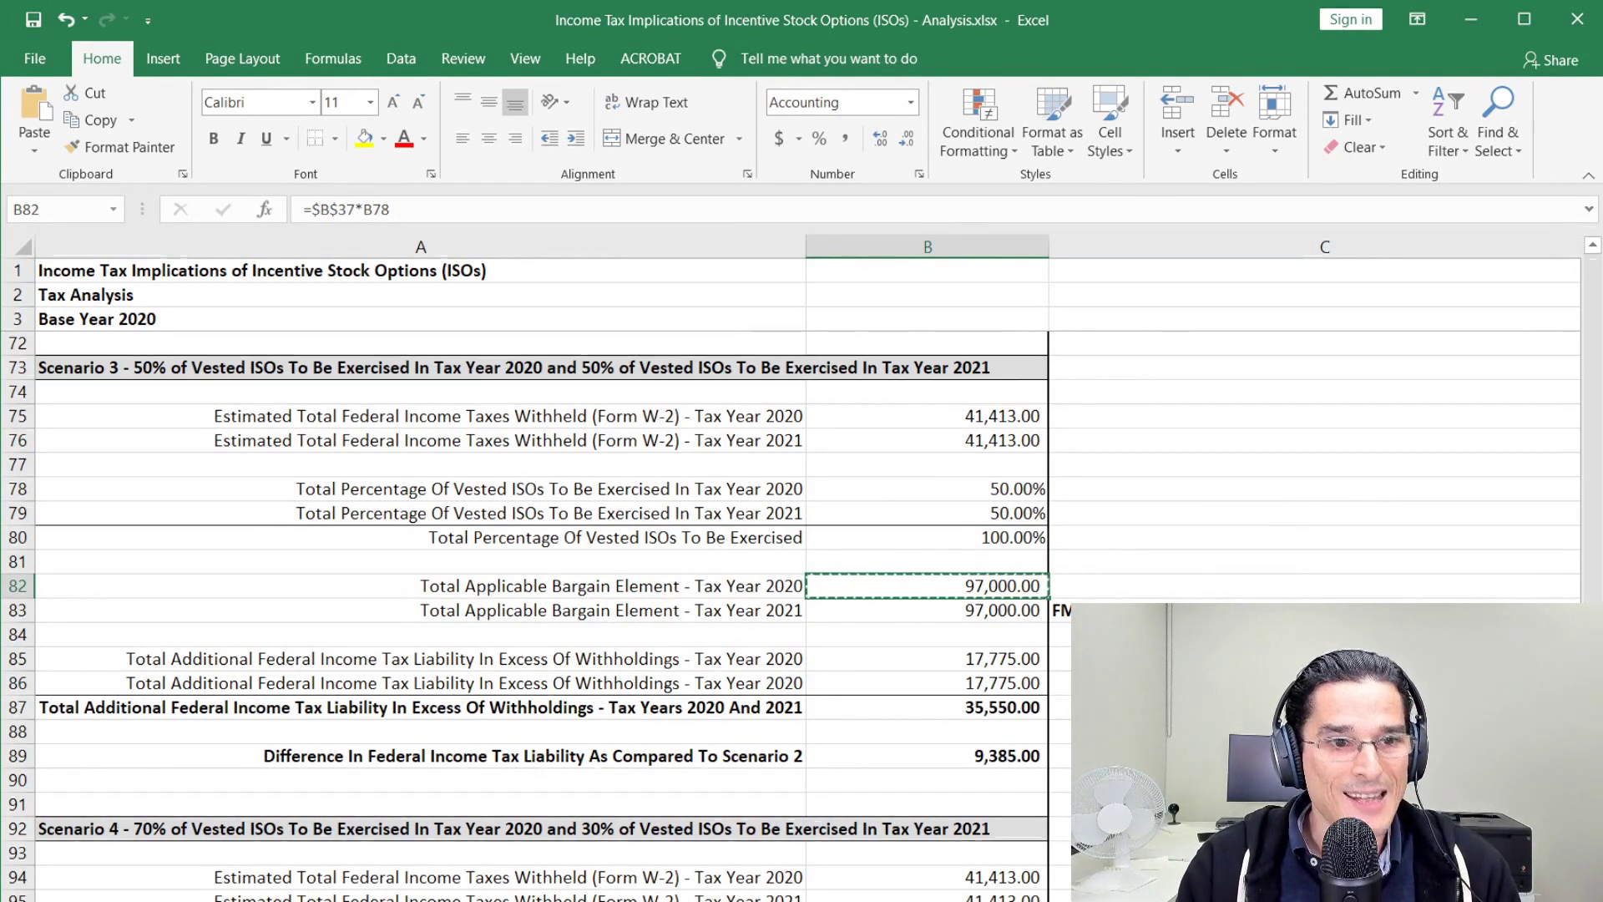
key(alt+Tab)
Replace the 6251 incentive stock options adjustment of 194,000 with 97,000.
click(90, 113)
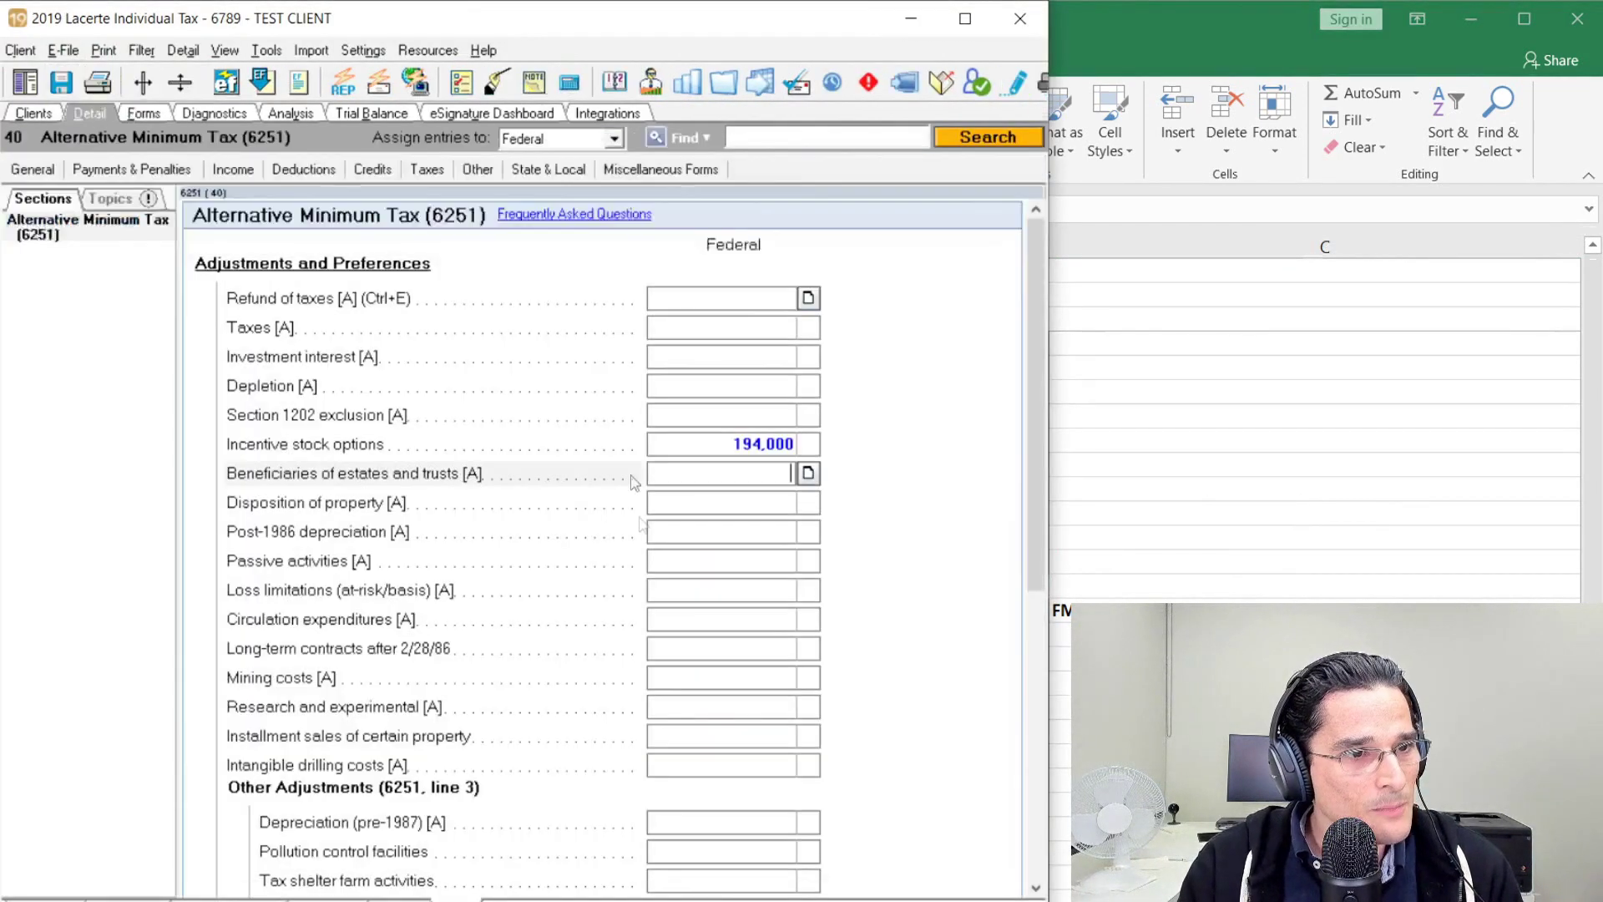
key(Up)
key(ctrl+v)
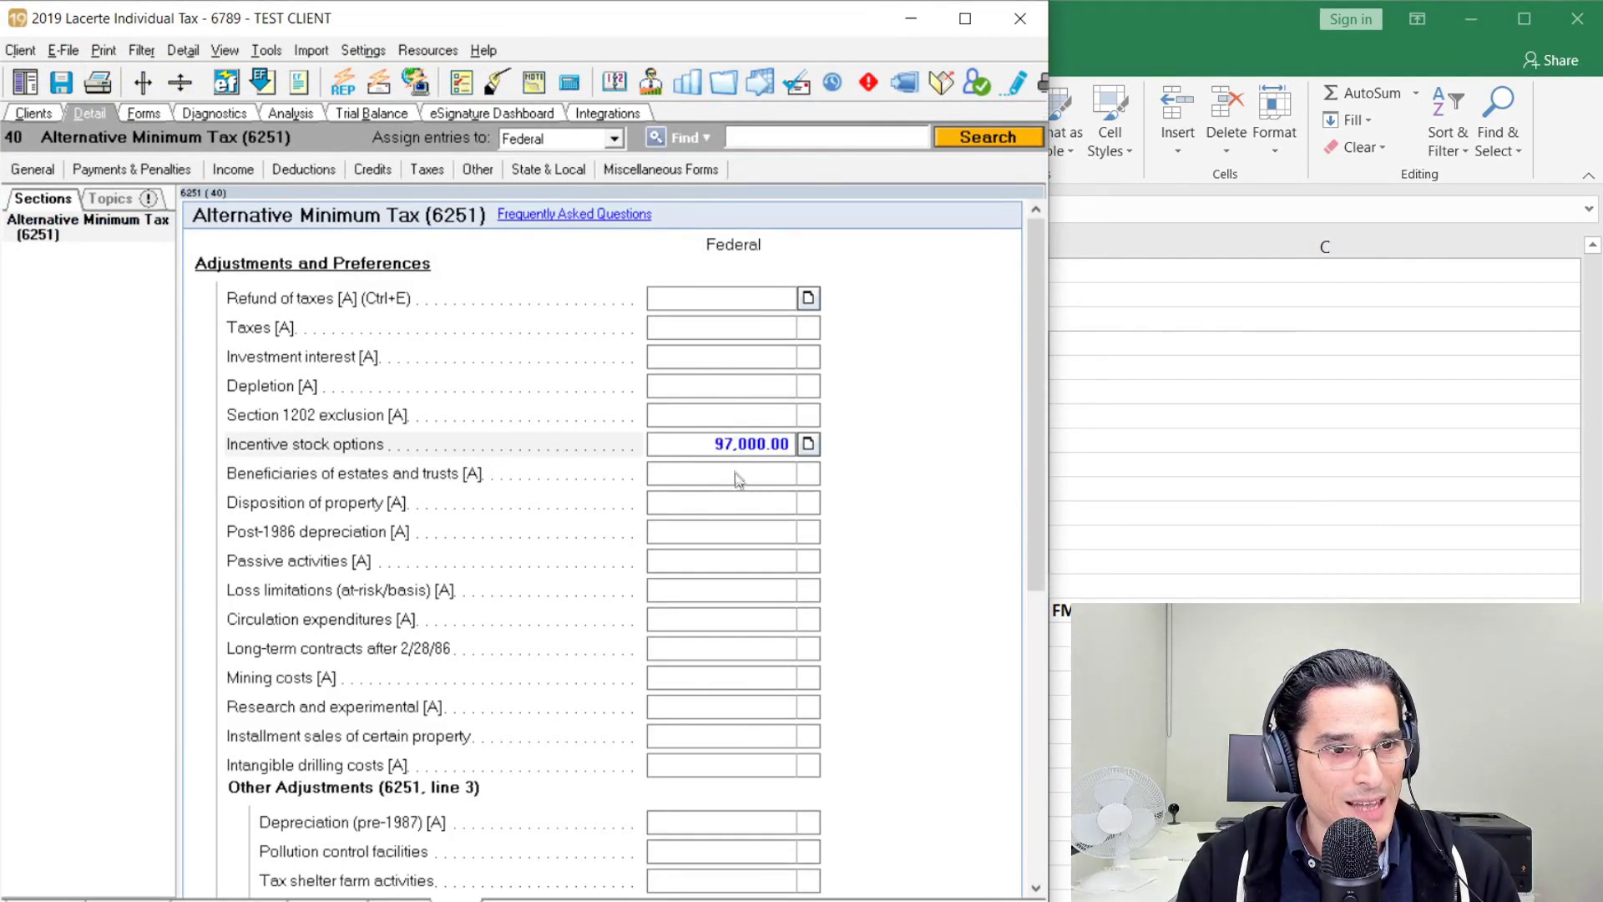
key(Return)
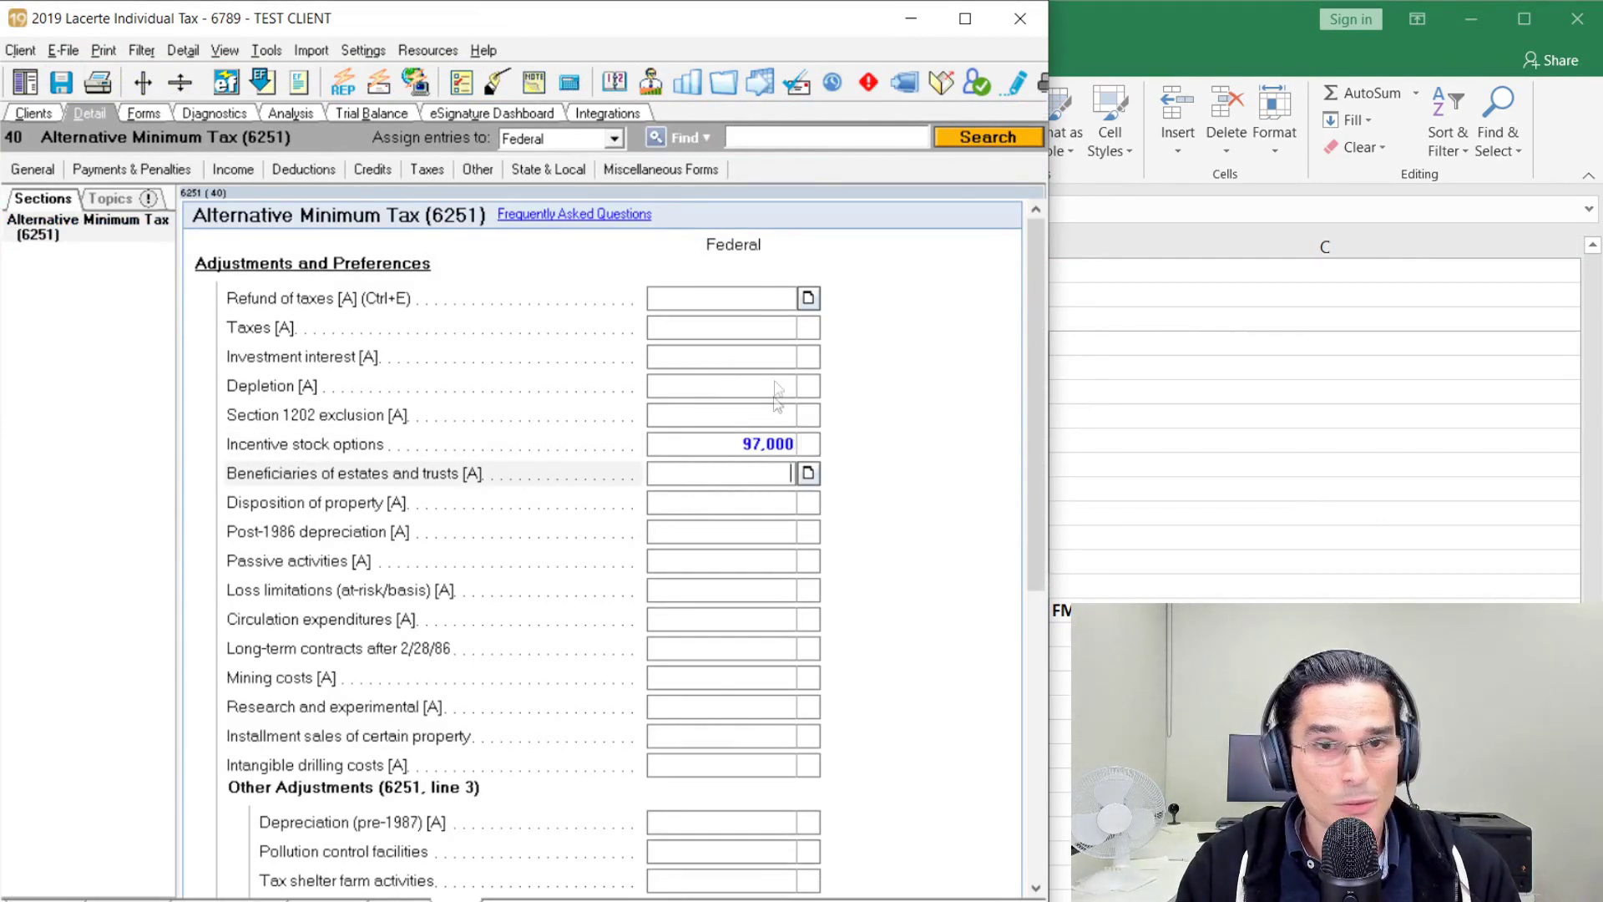
Review Form 1040 page 2, which shows 17,775 owed.
click(149, 117)
scroll(606, 530, down, 5)
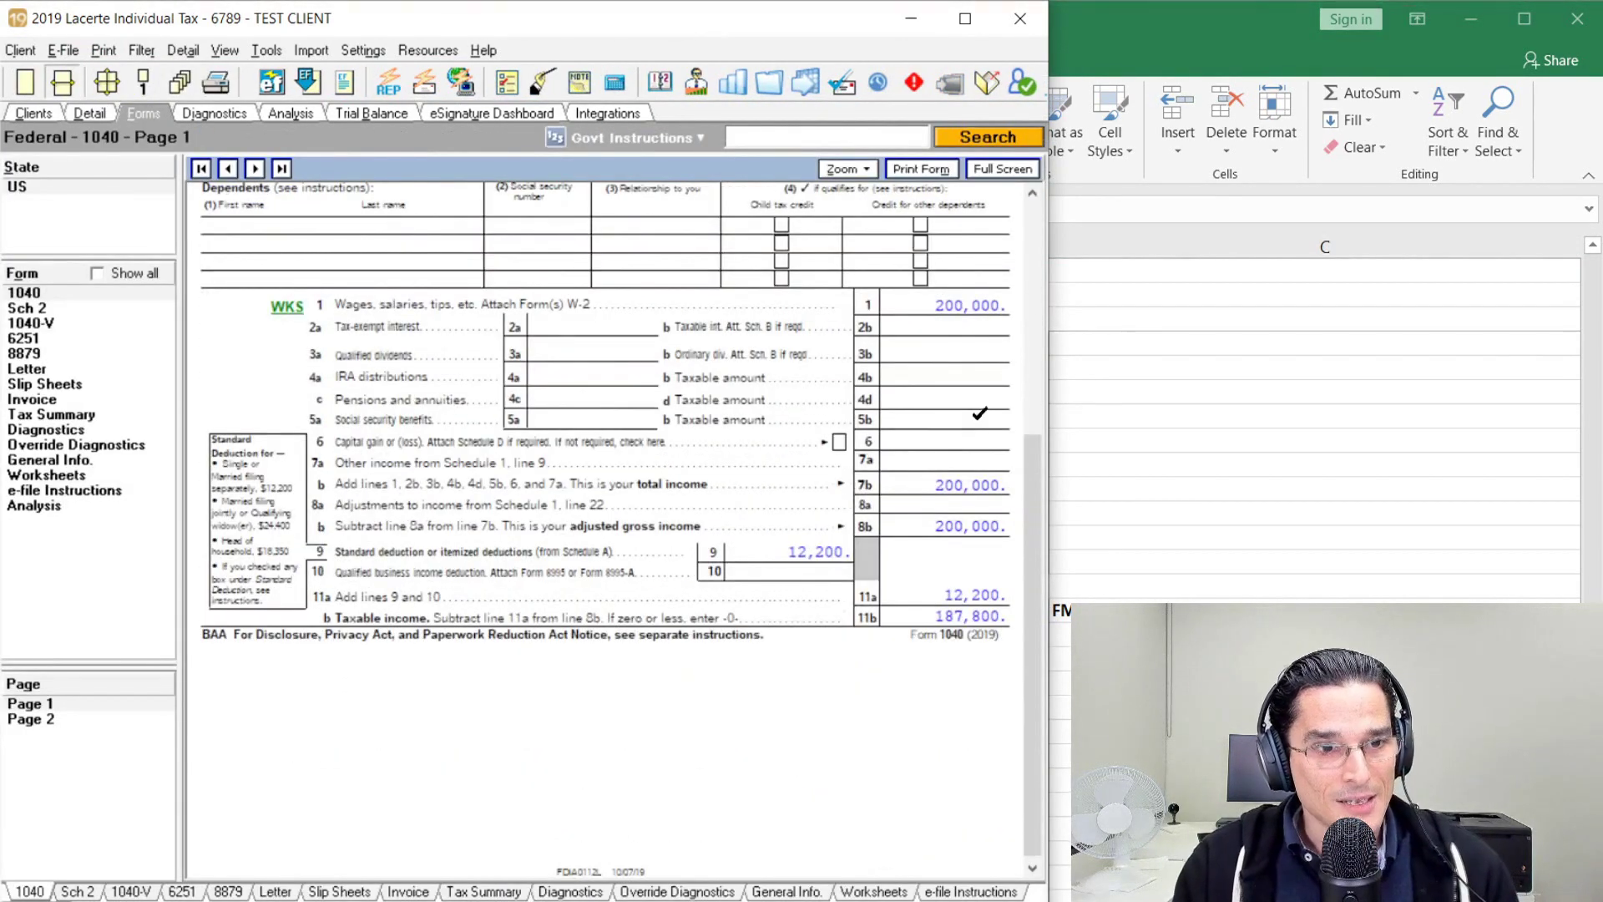
scroll(980, 414, down, 6)
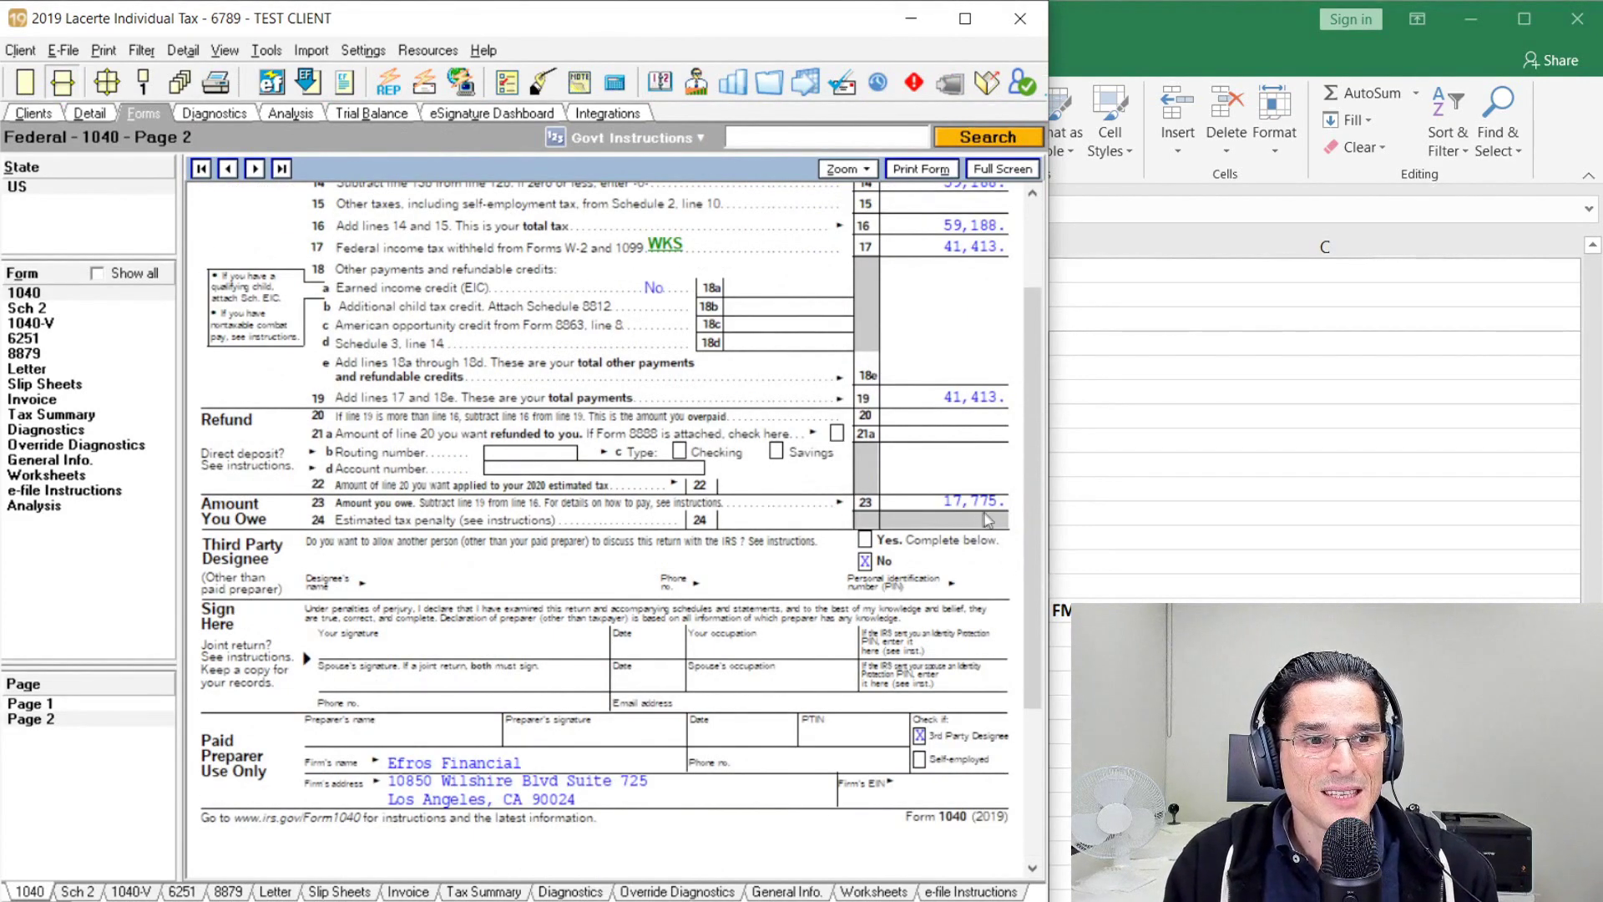
Change cell A86's label from Tax Year 2020 to Tax Year 2021.
click(1214, 19)
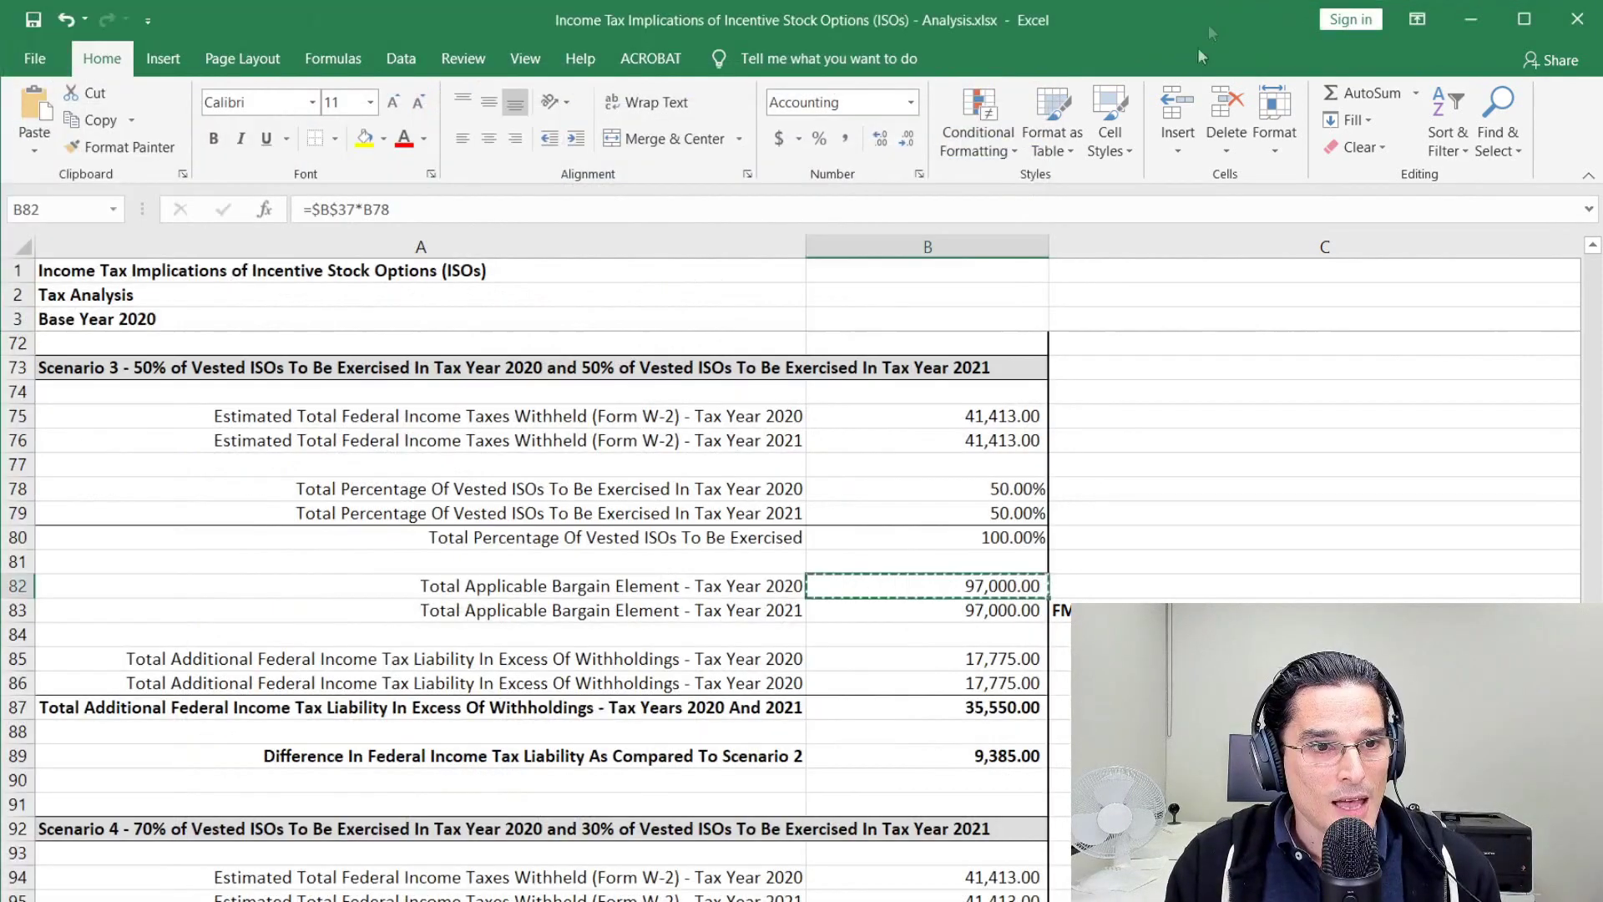
key(Down)
key(Down)
key(Down)
key(Down)
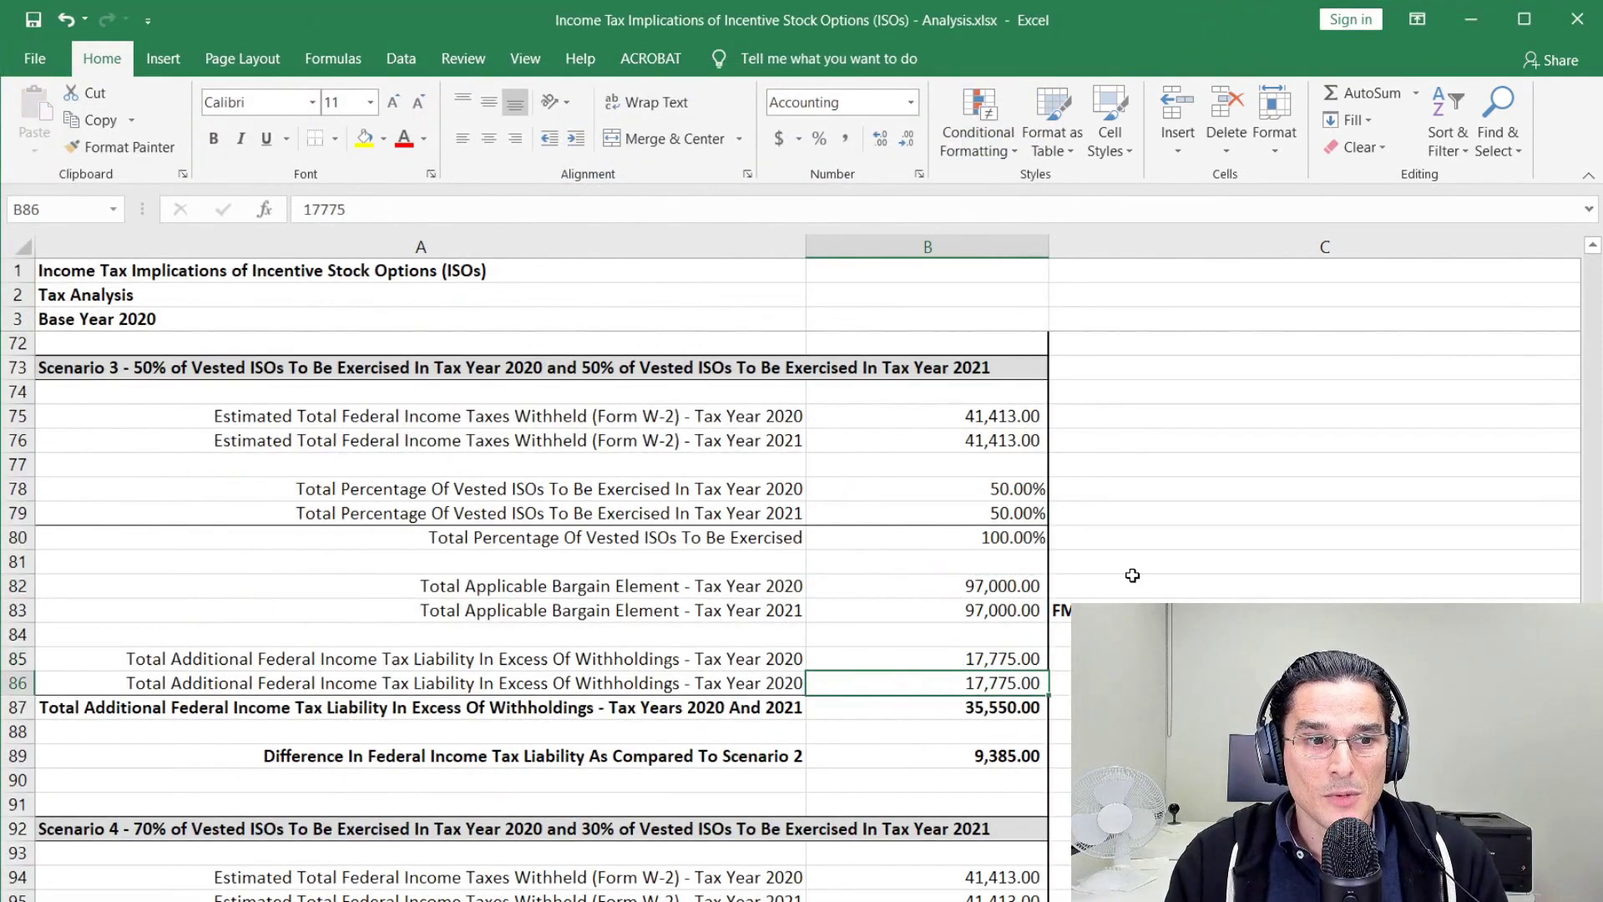
key(Left)
key(F2)
key(BackSpace)
text(1)
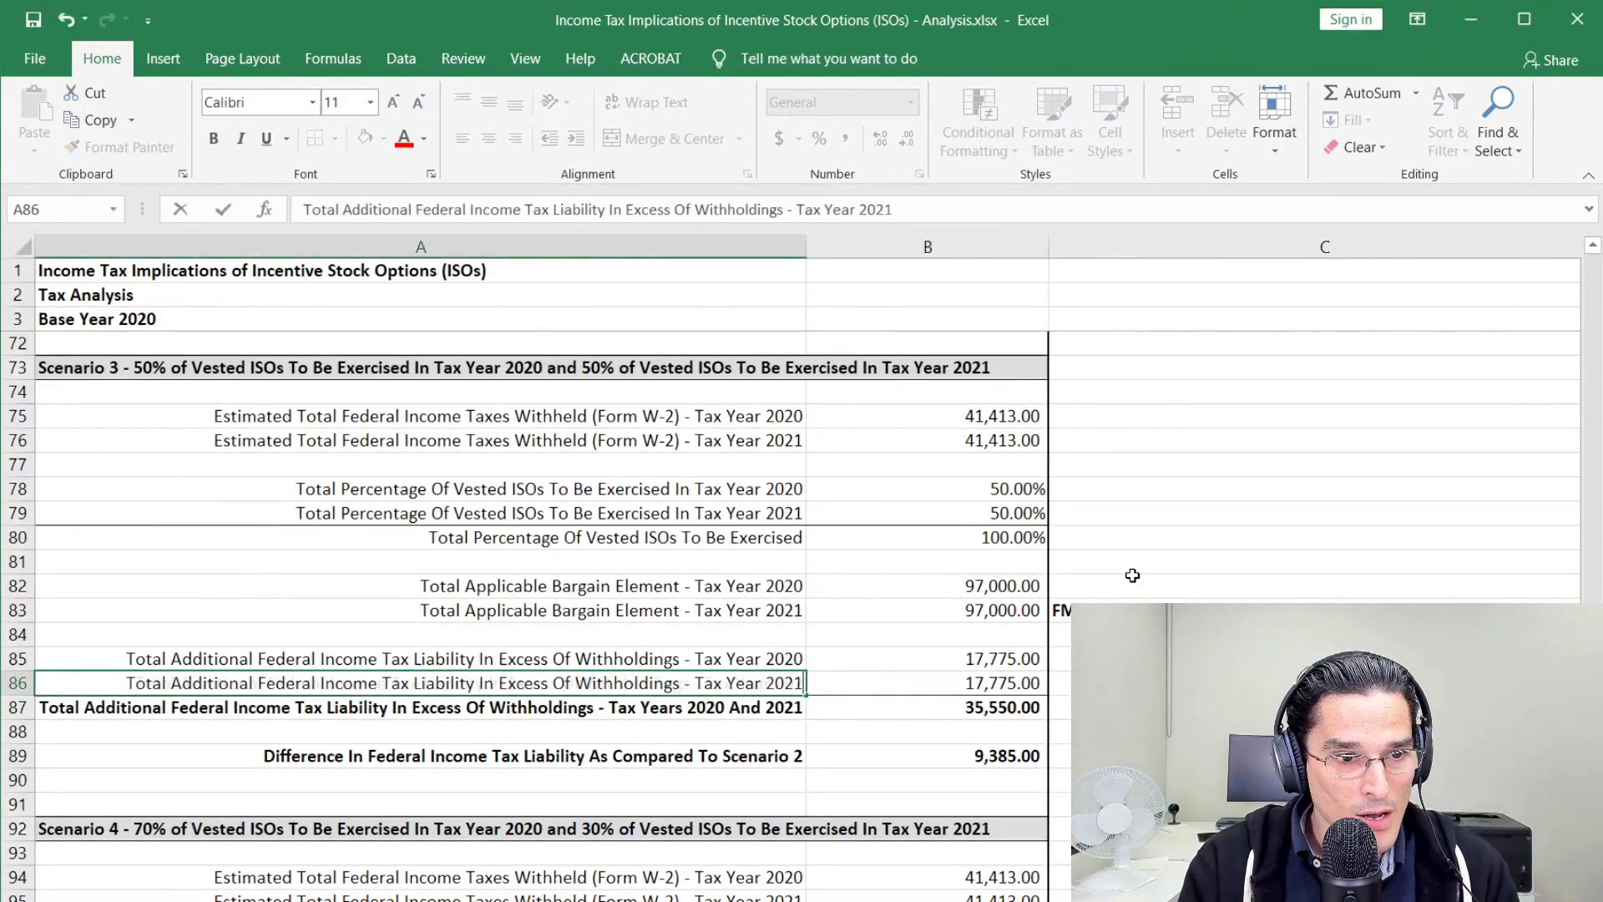
key(Return)
key(Up)
key(Right)
Check Scenario 3's combined liability and its 9,385.00 savings versus Scenario 2, then return to Lacerte.
key(Down)
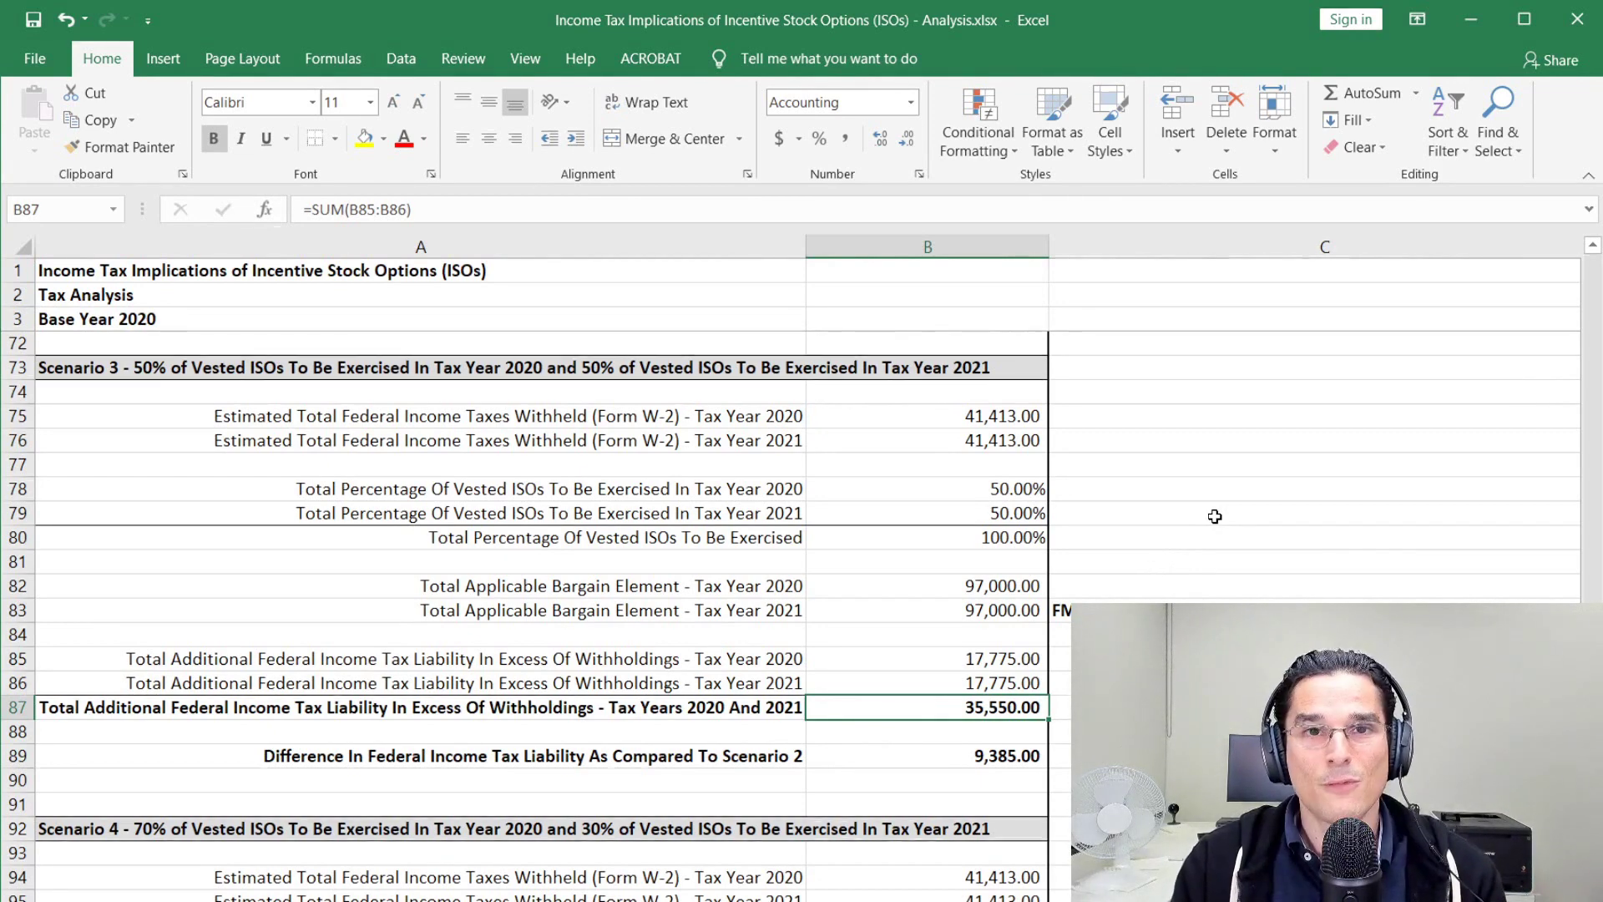
scroll(1315, 492, up, 2)
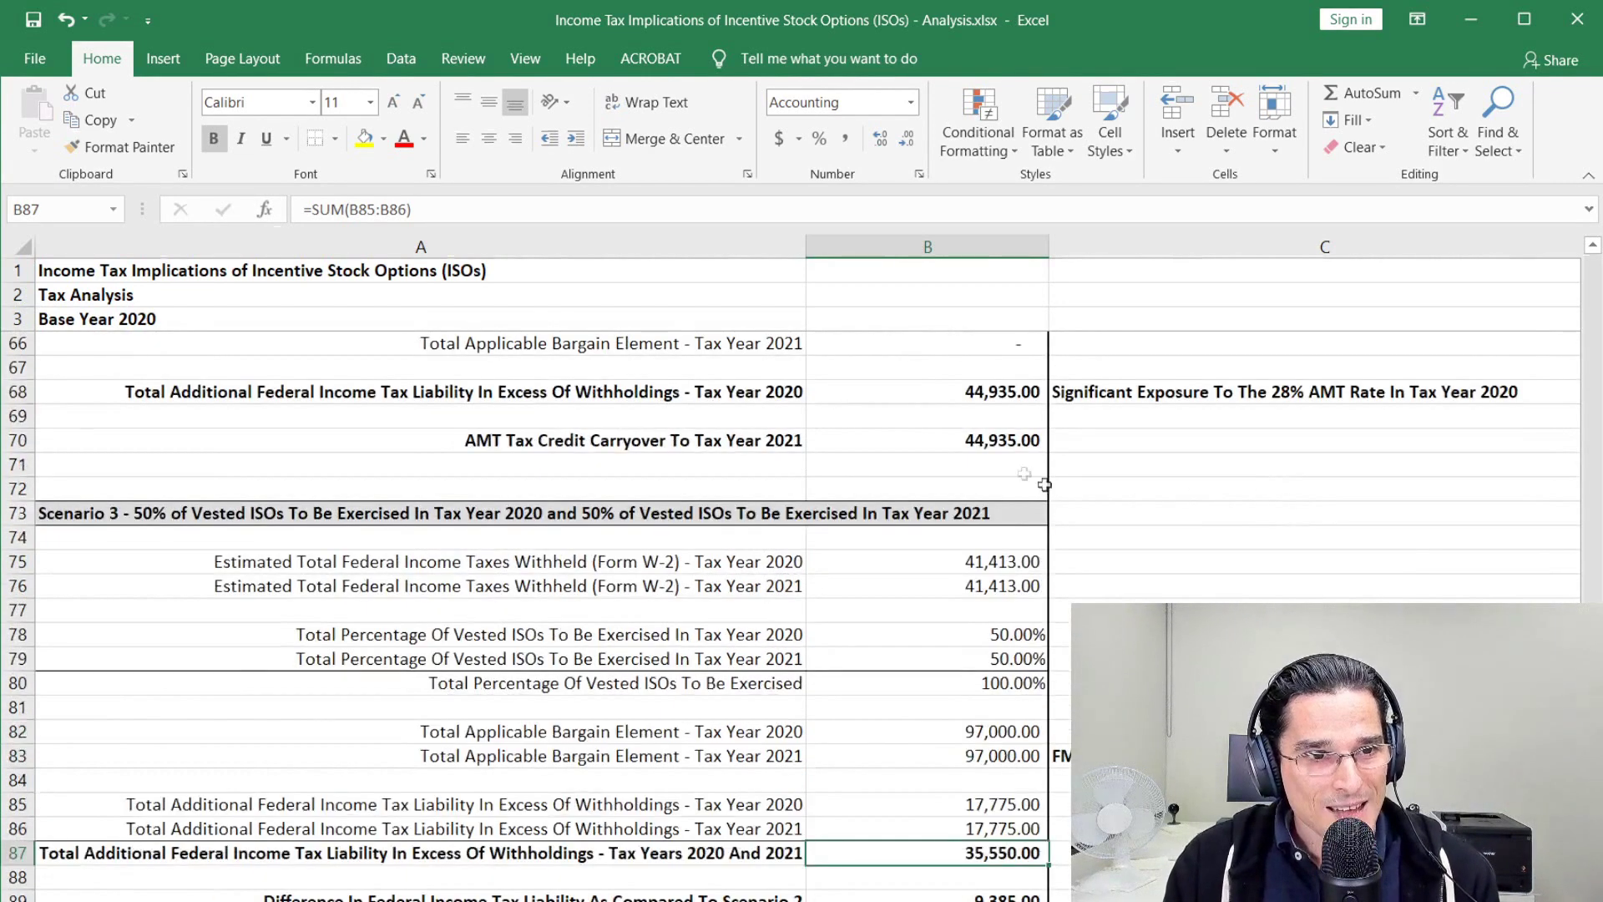
click(897, 441)
click(925, 898)
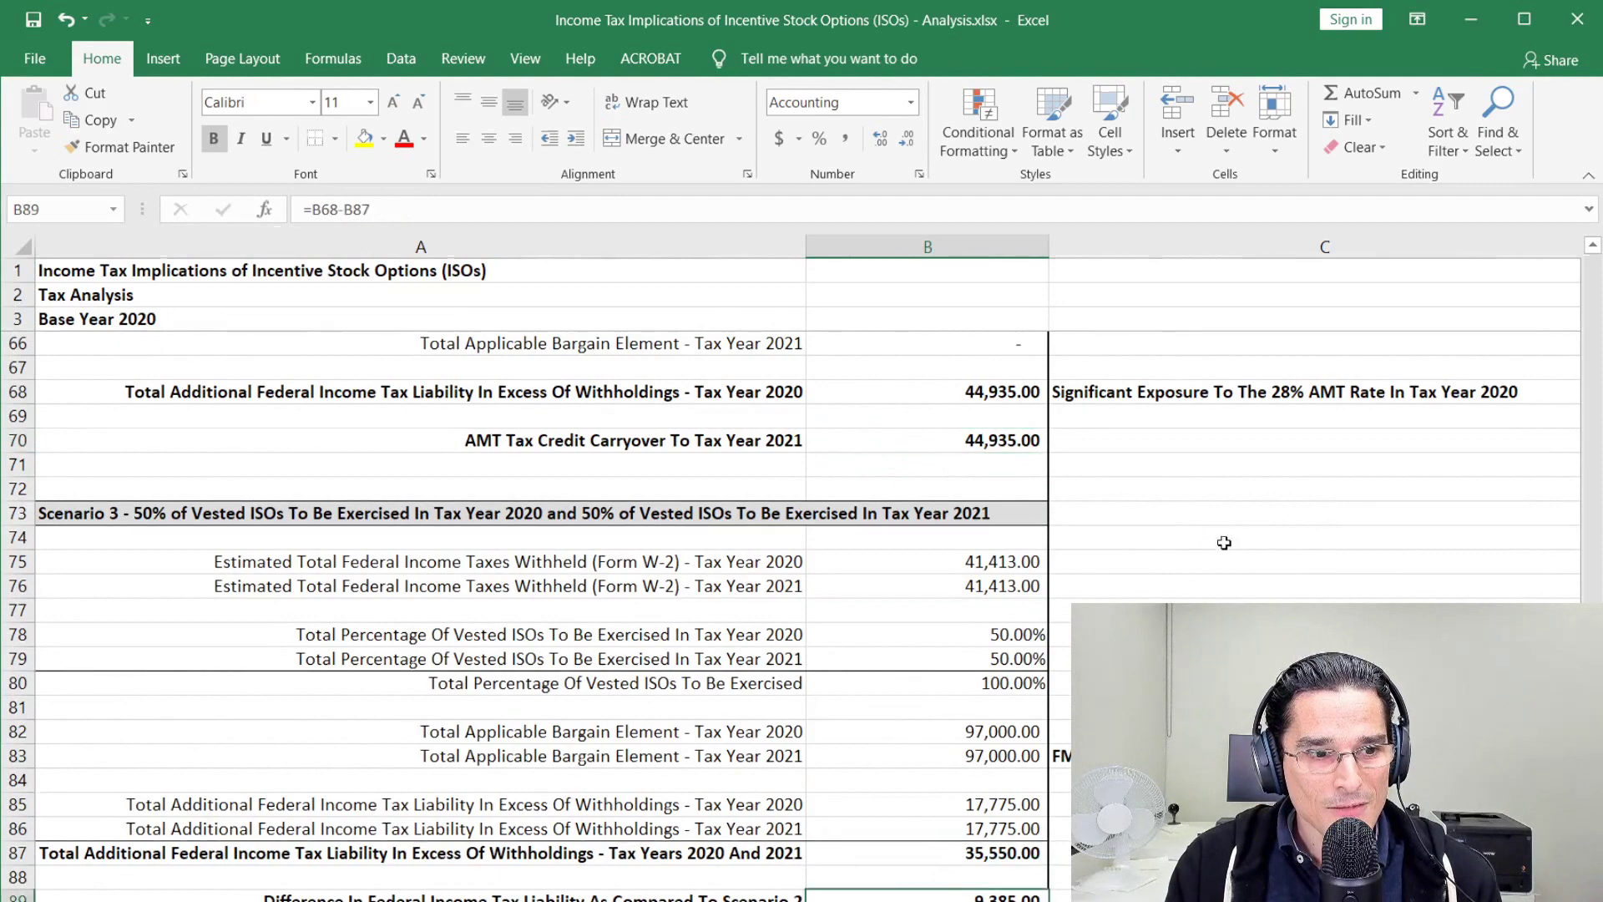
scroll(1224, 544, down, 6)
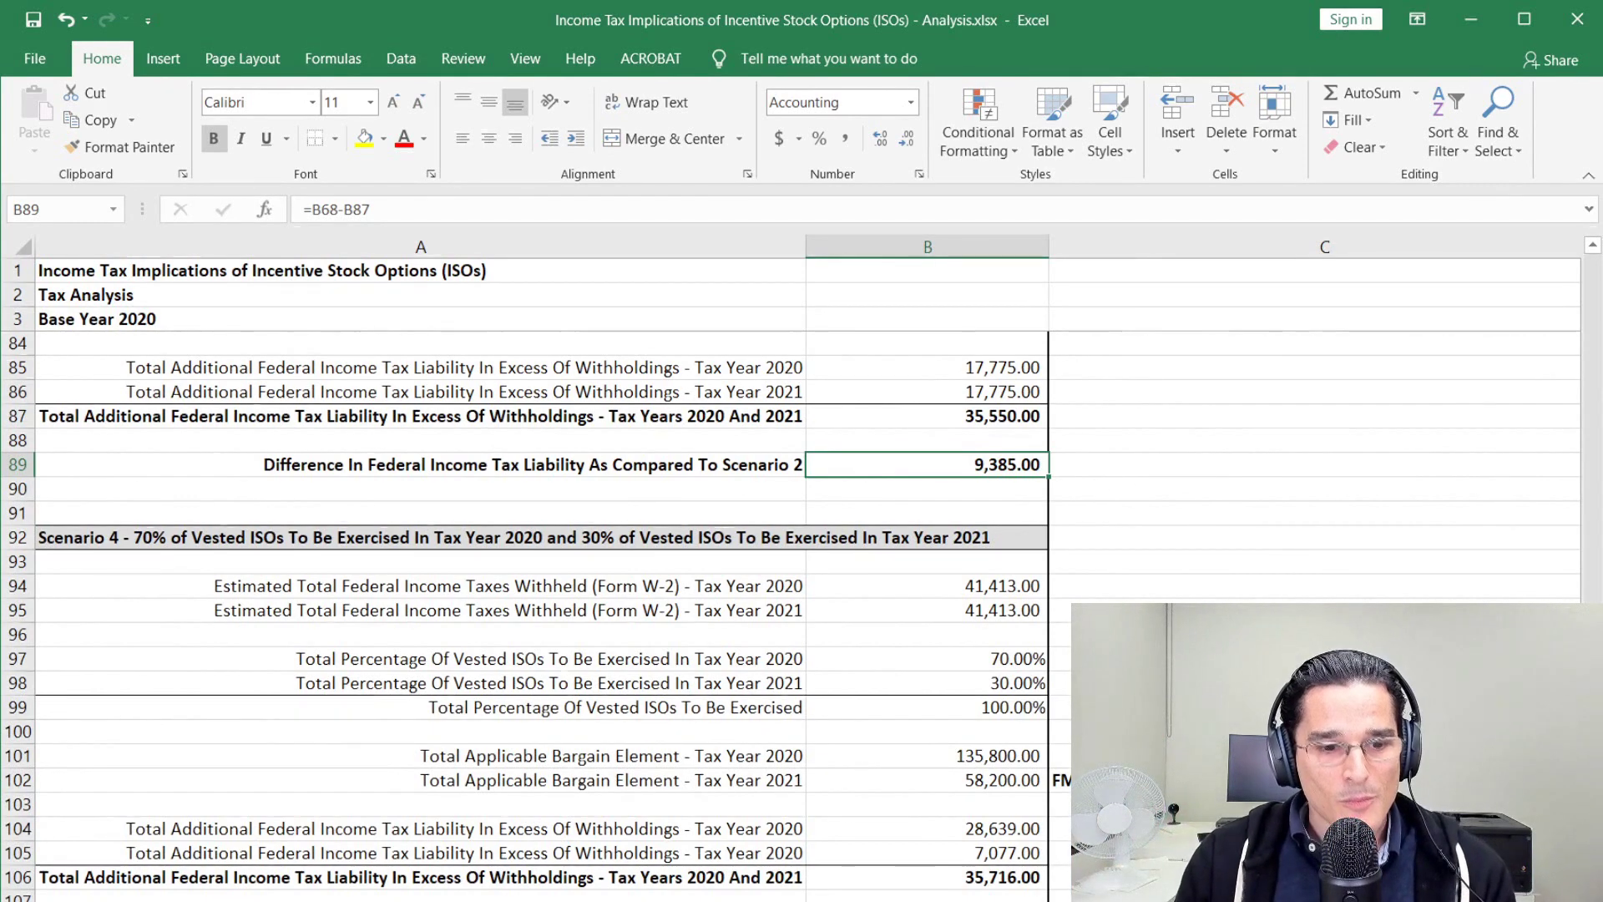
key(alt+Tab)
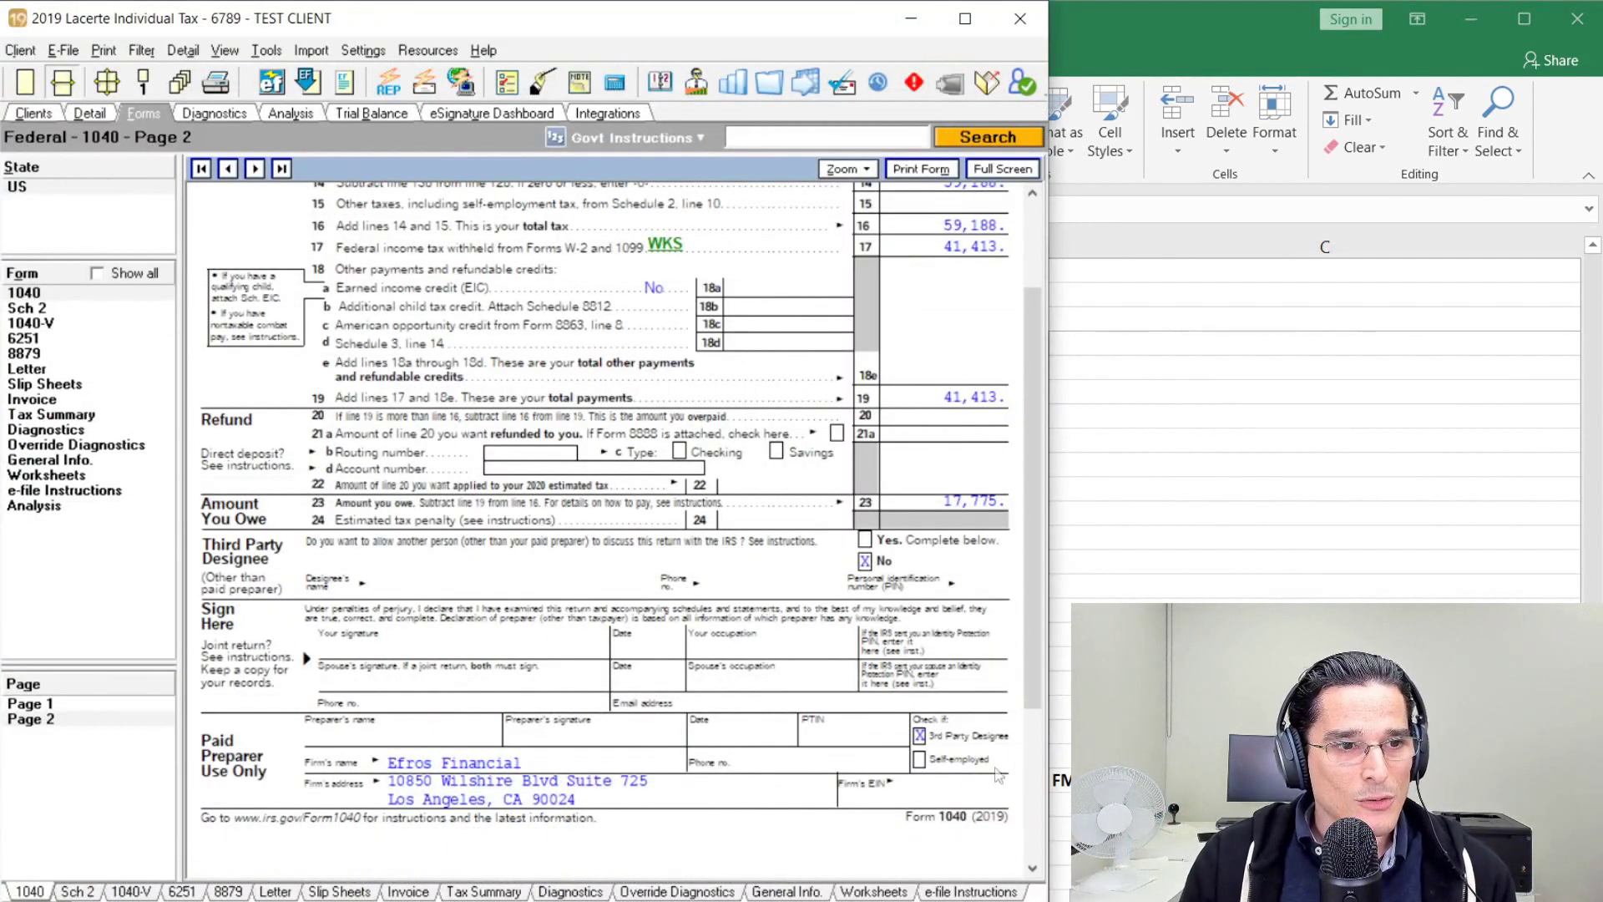
Read Form 6251's Part II AMT calculation ending at 17,775, then minimize Lacerte.
click(71, 338)
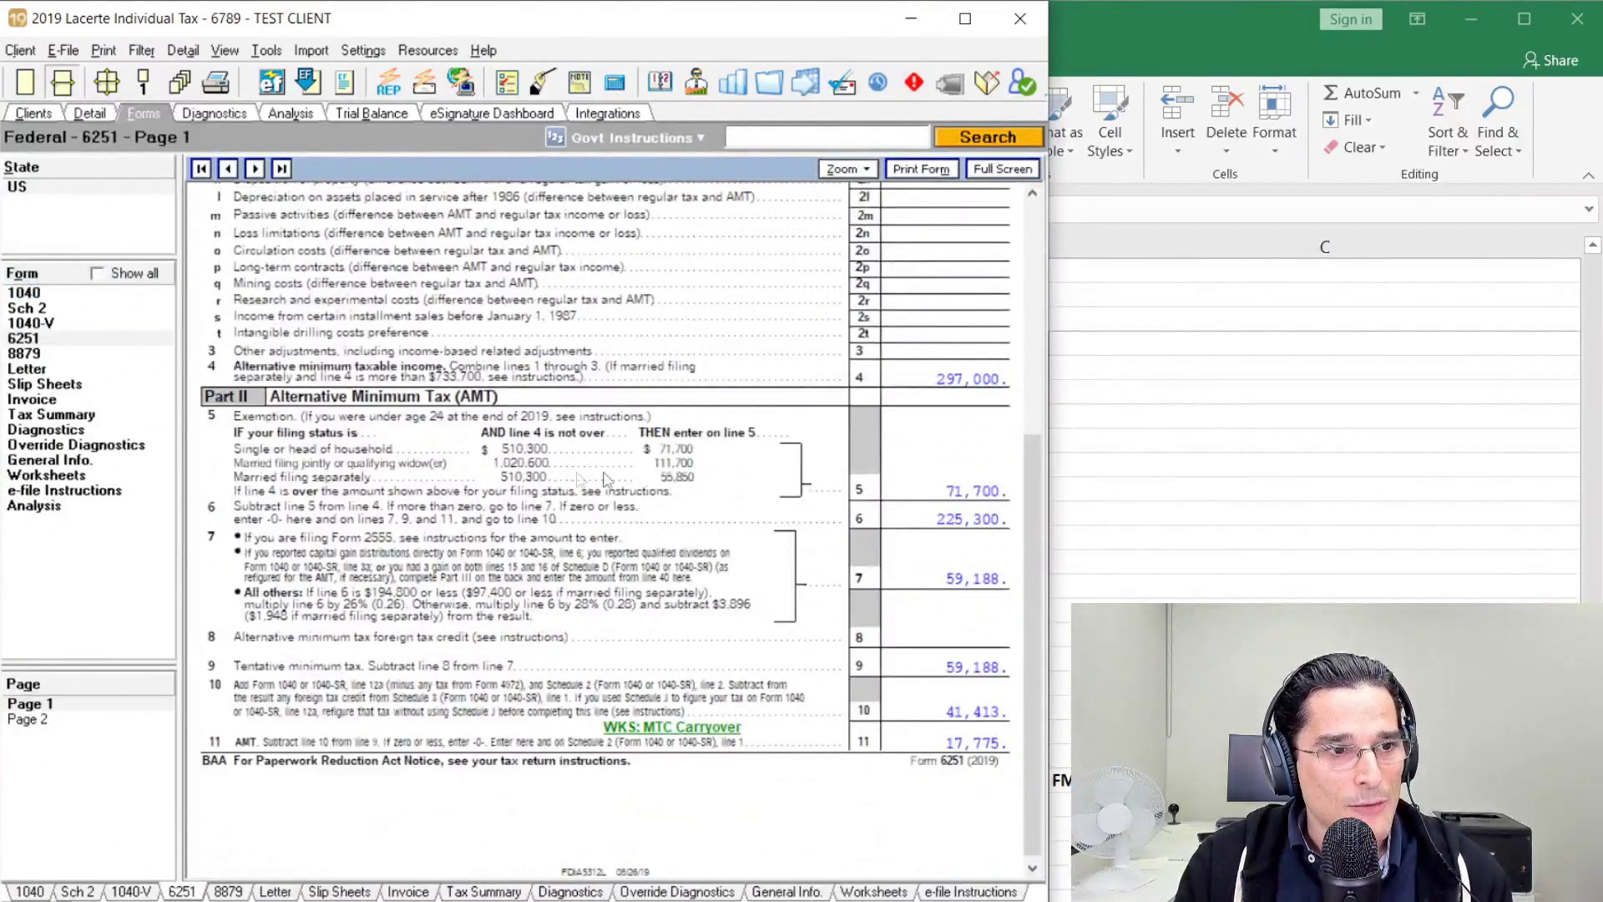
drag(1047, 735, 1600, 735)
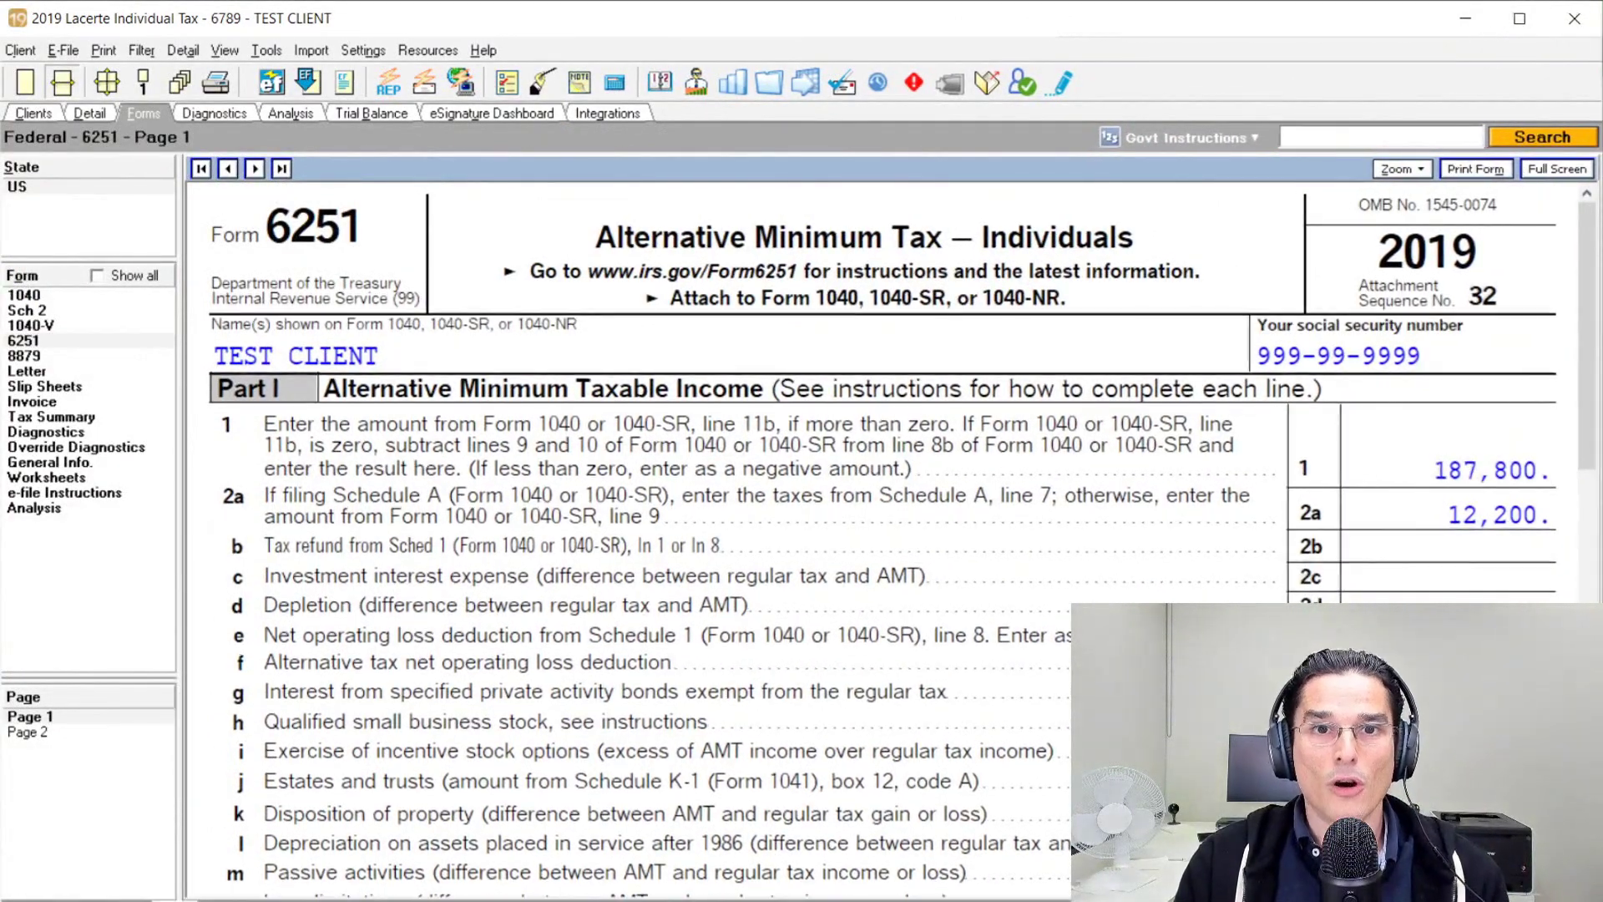
scroll(1085, 476, down, 10)
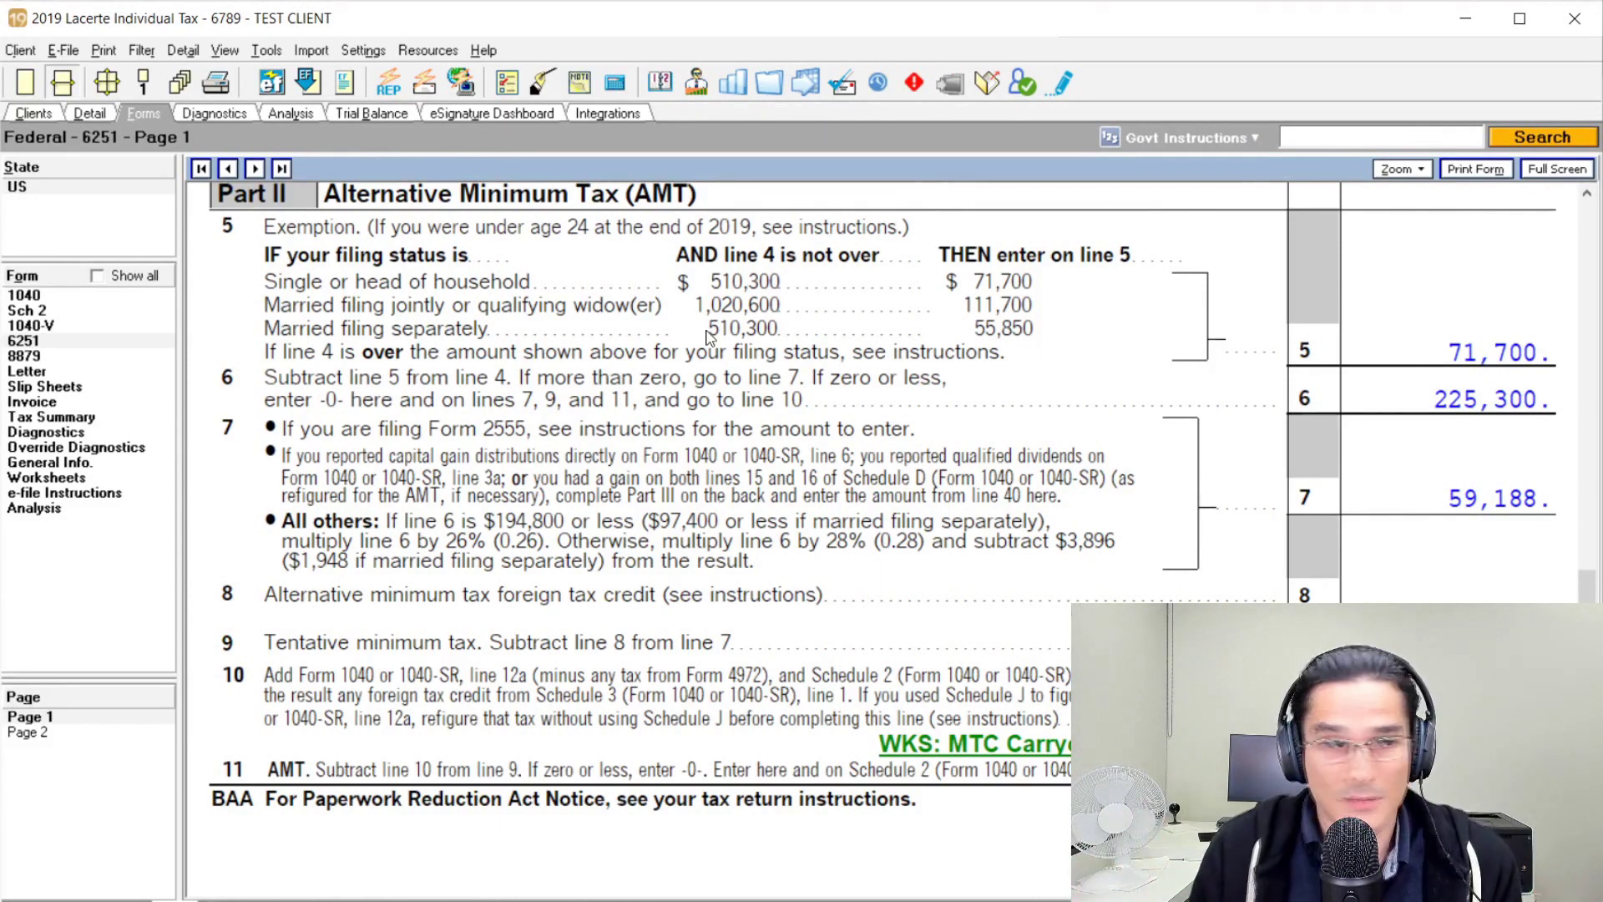
double_click(706, 336)
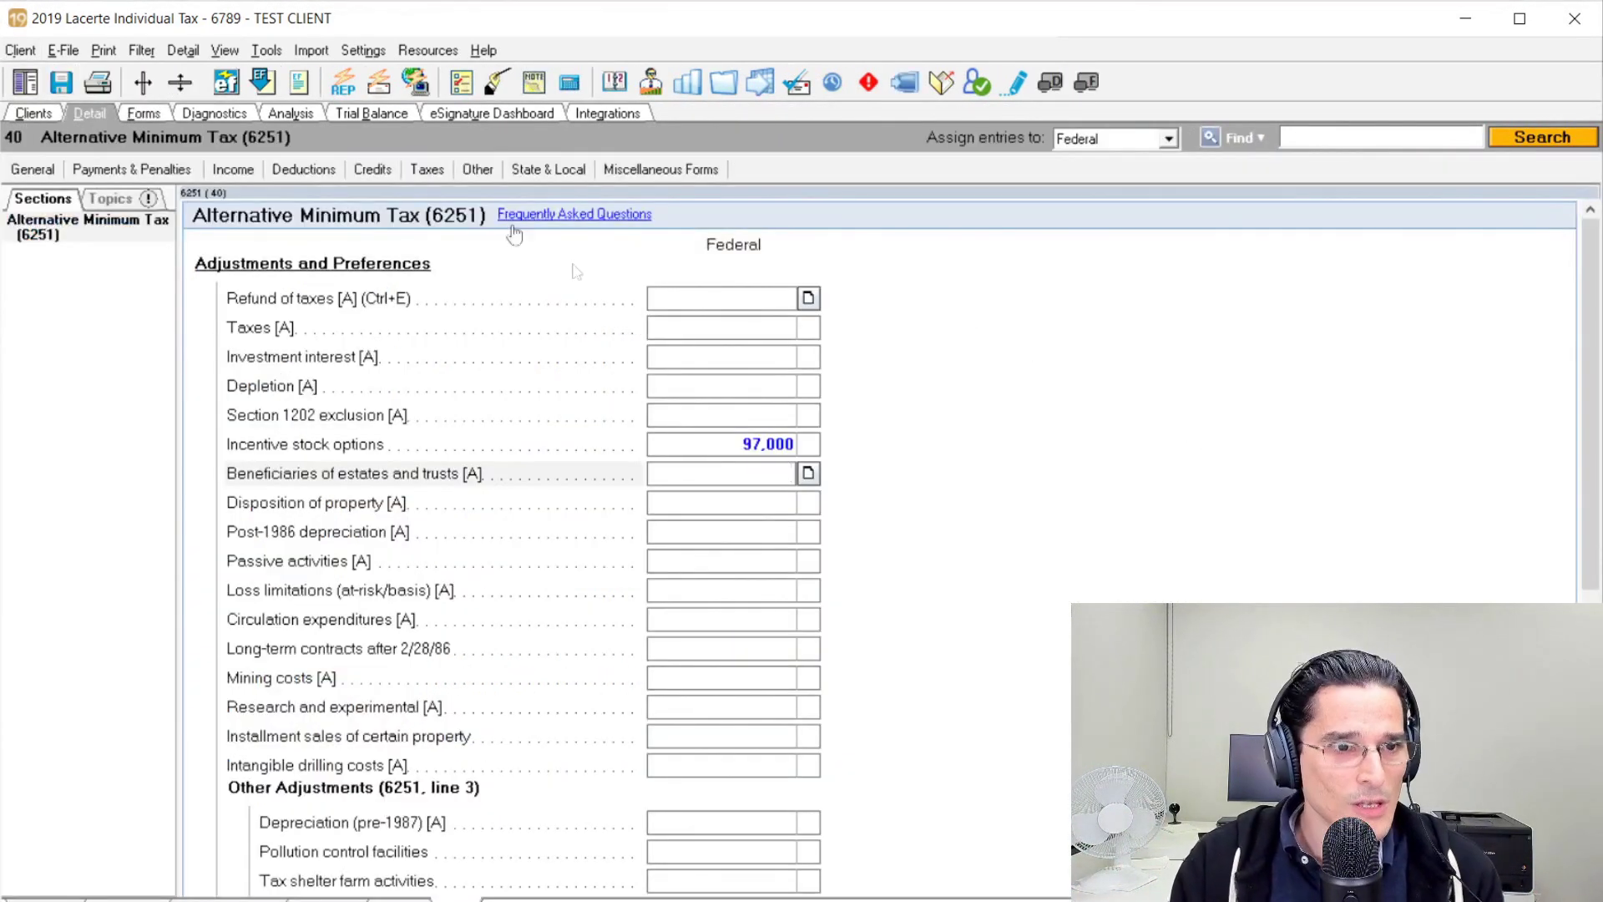
click(1444, 26)
Read C83's note that 2021 FMV stays unchanged and check B87's =SUM(B85:B86) total.
click(952, 683)
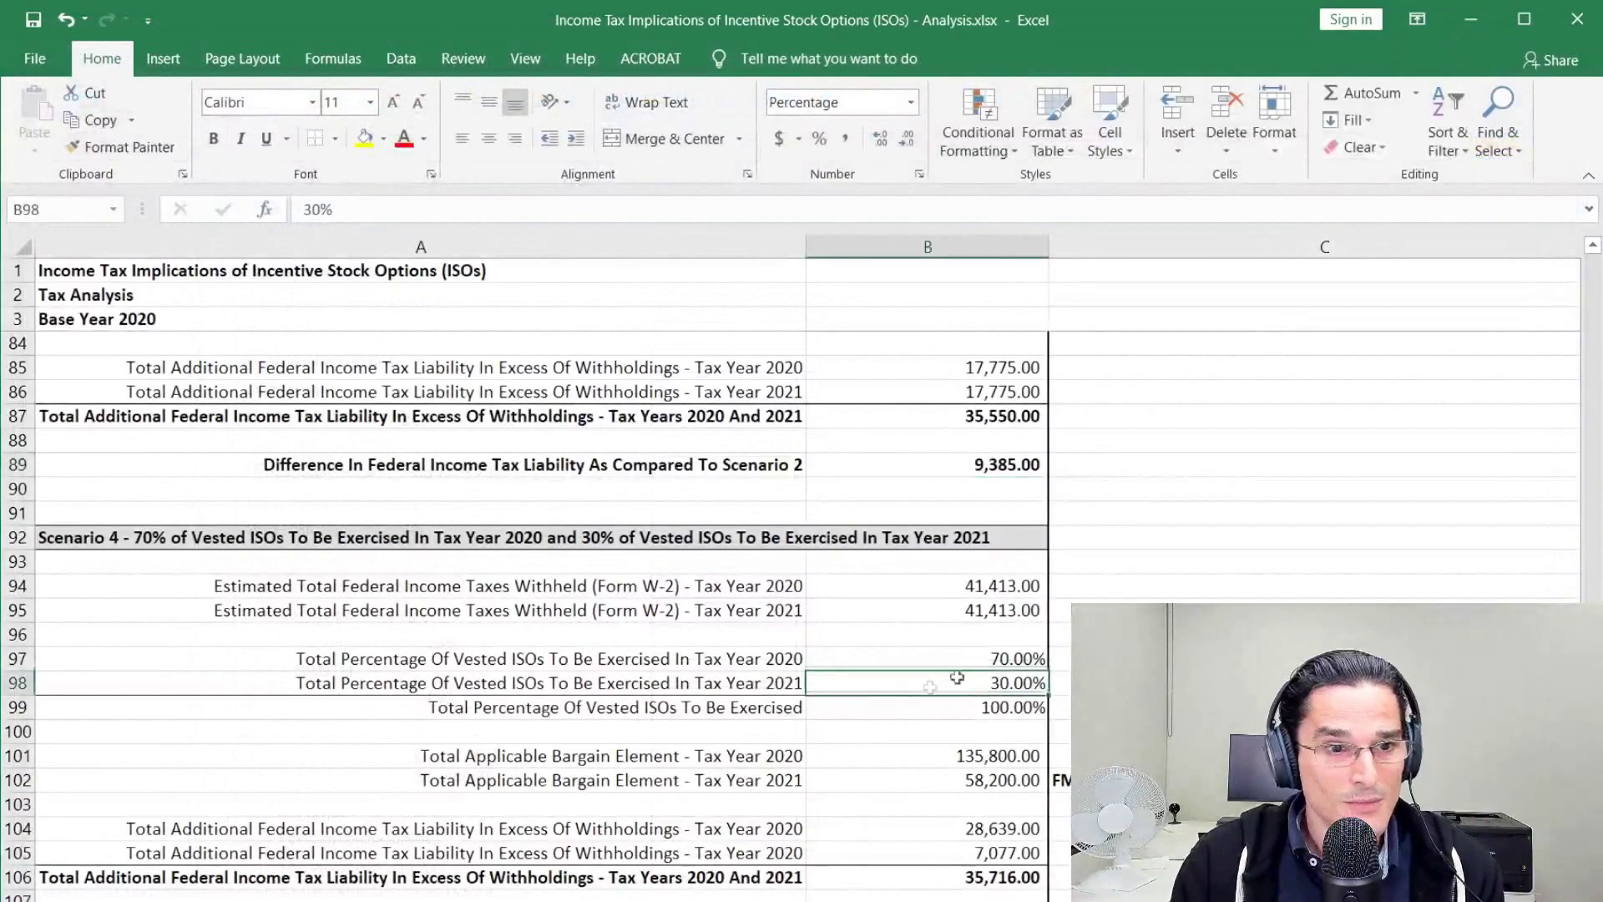
click(993, 464)
scroll(1287, 476, up, 4)
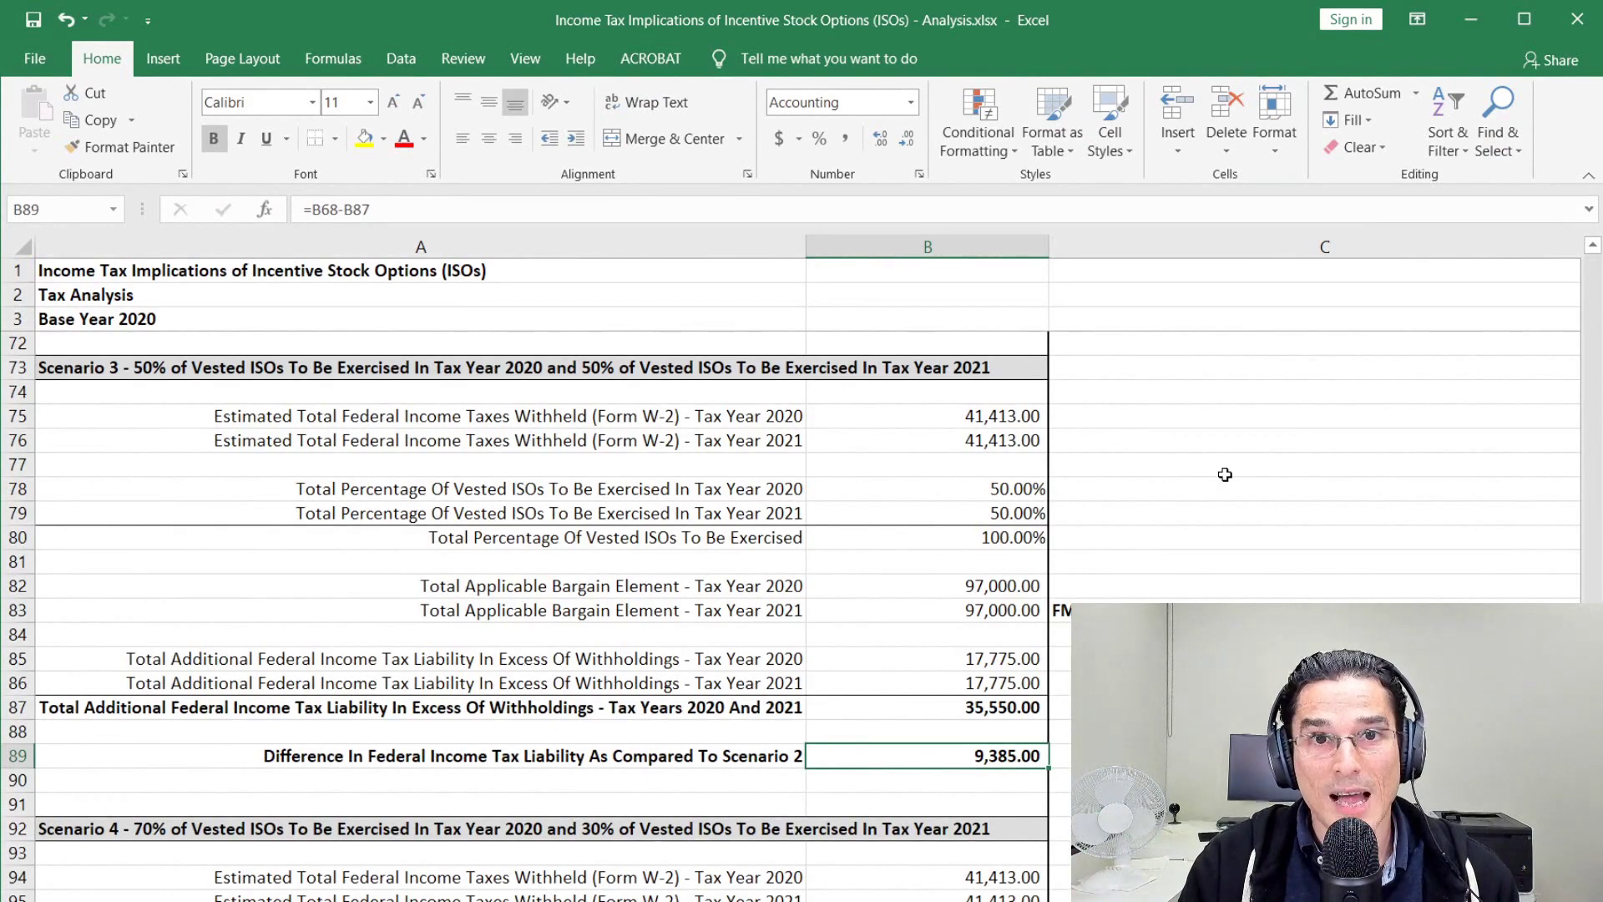
click(1544, 607)
scroll(1547, 534, down, 2)
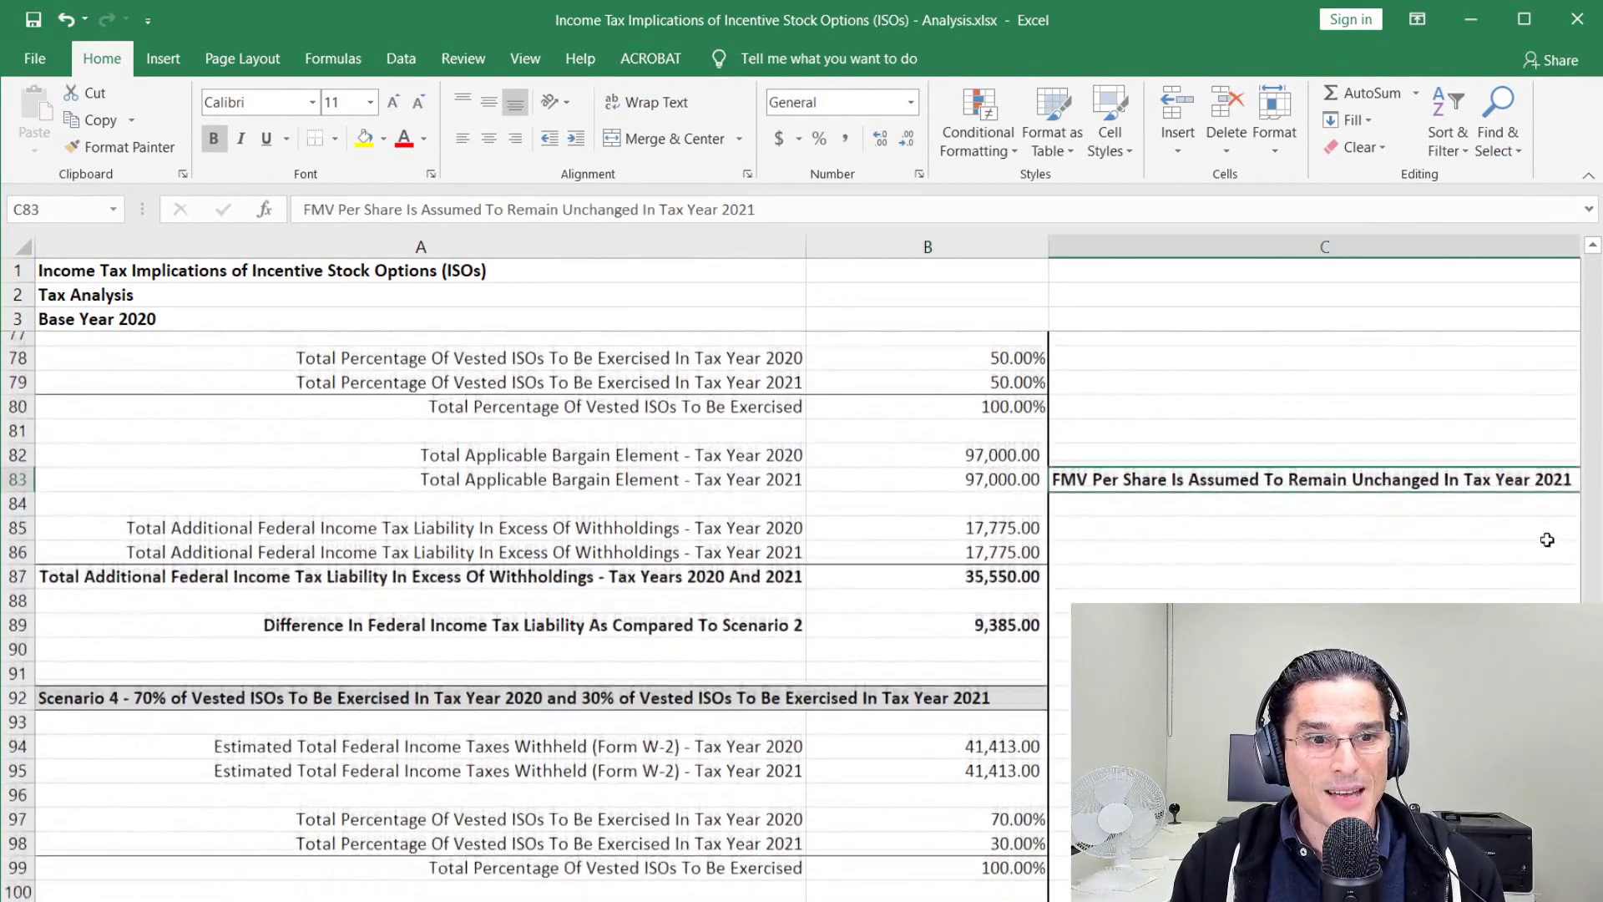
scroll(1546, 531, up, 1)
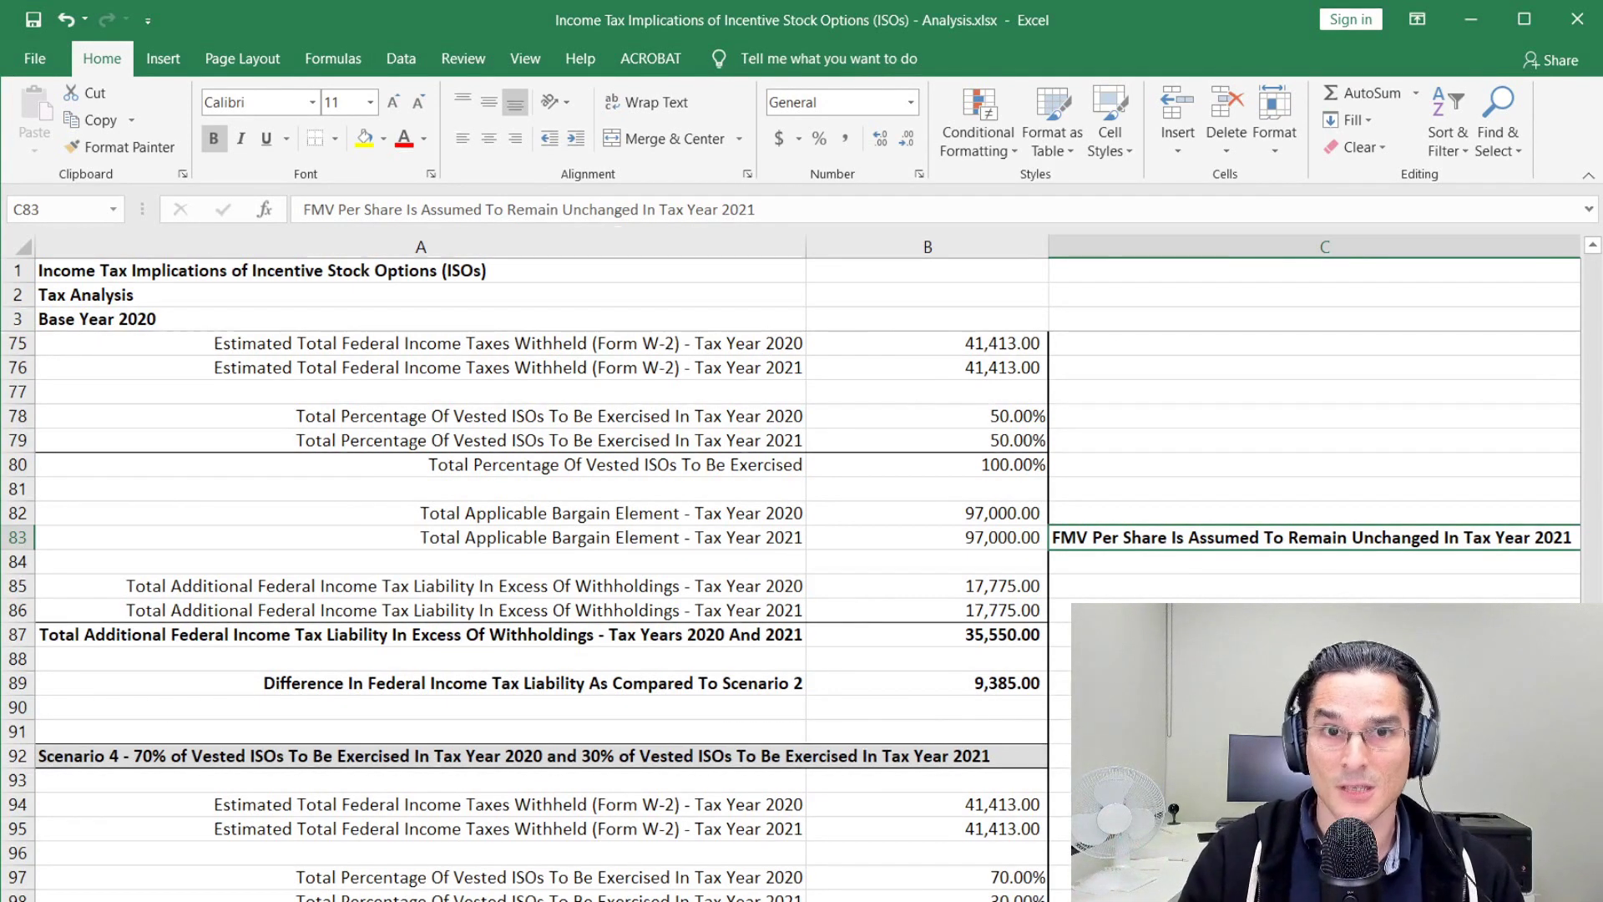
click(1044, 637)
scroll(1035, 543, up, 10)
scroll(1020, 475, down, 3)
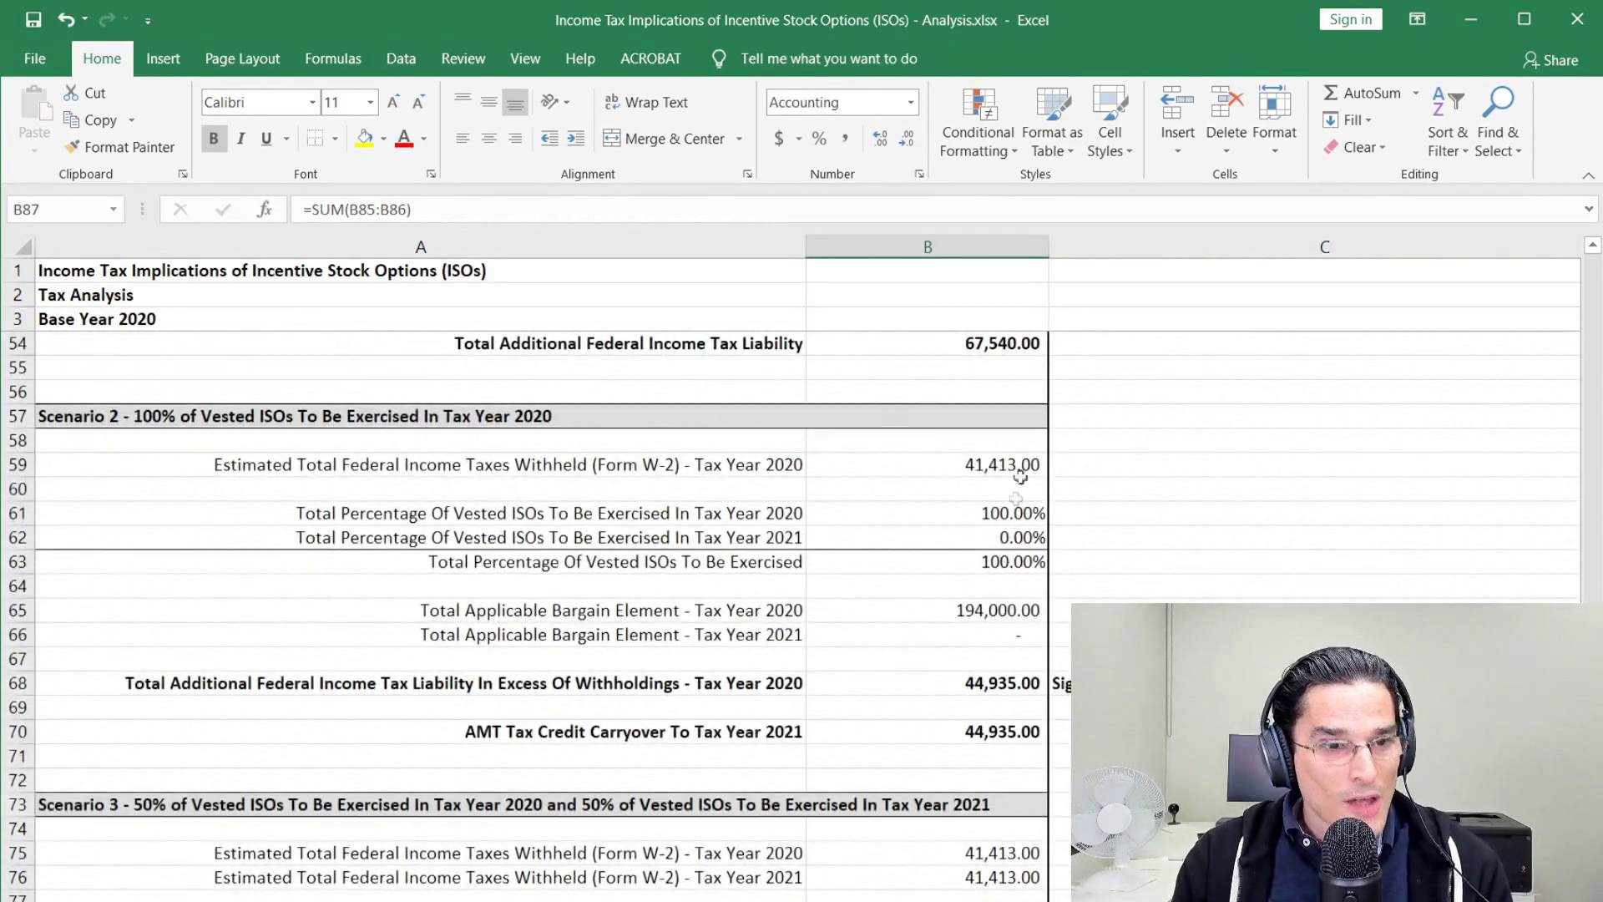
scroll(1020, 476, up, 6)
click(230, 484)
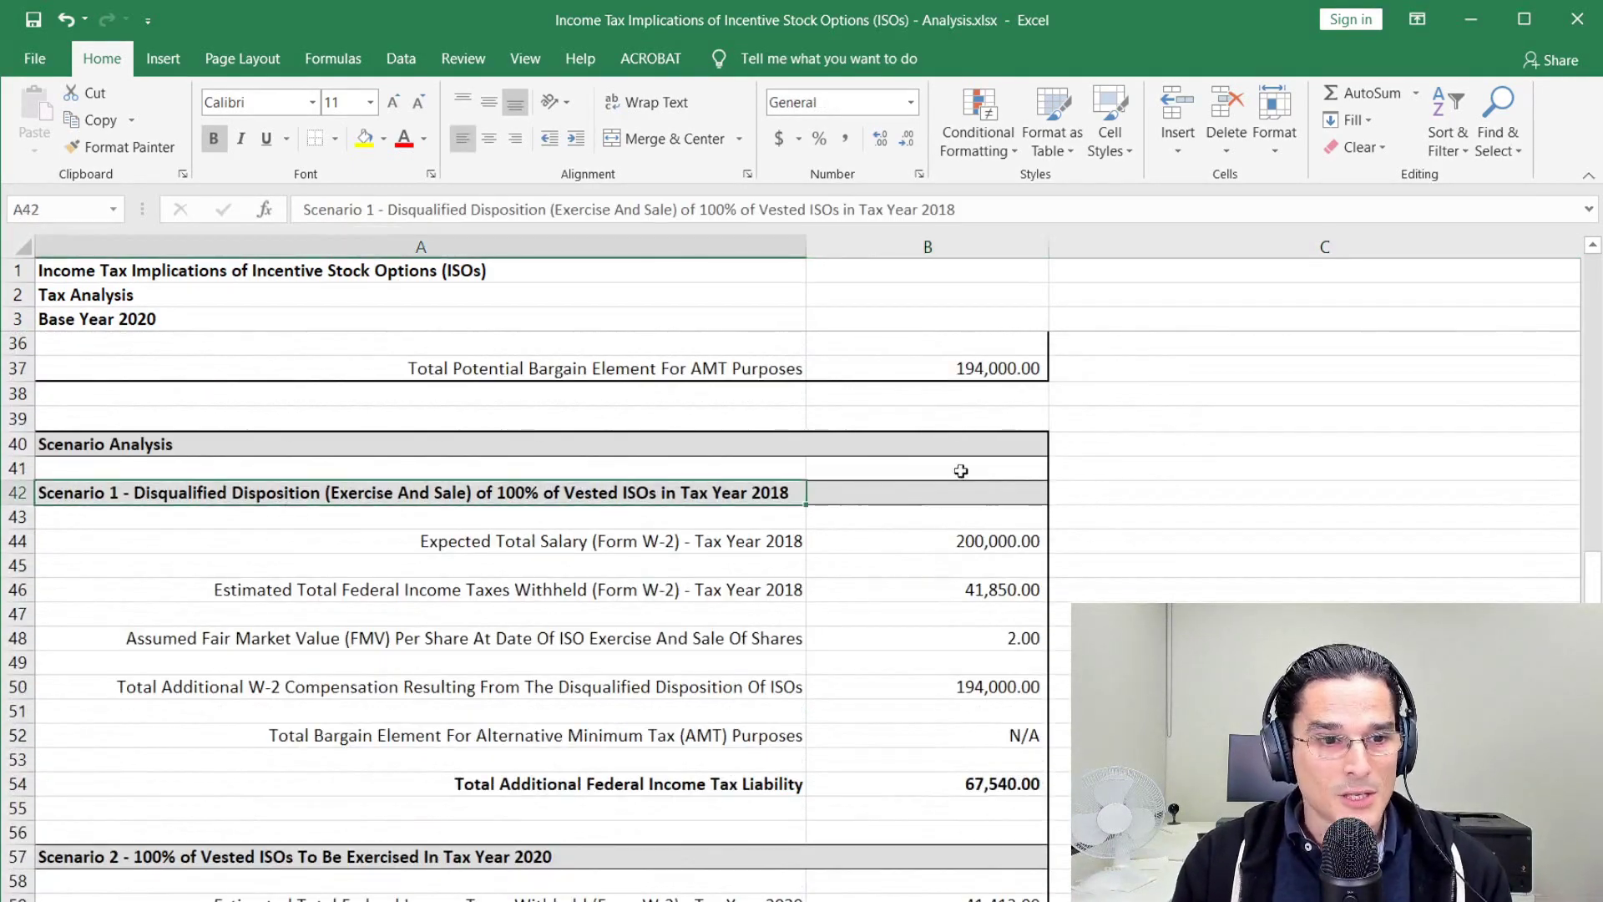
scroll(961, 471, down, 3)
click(993, 561)
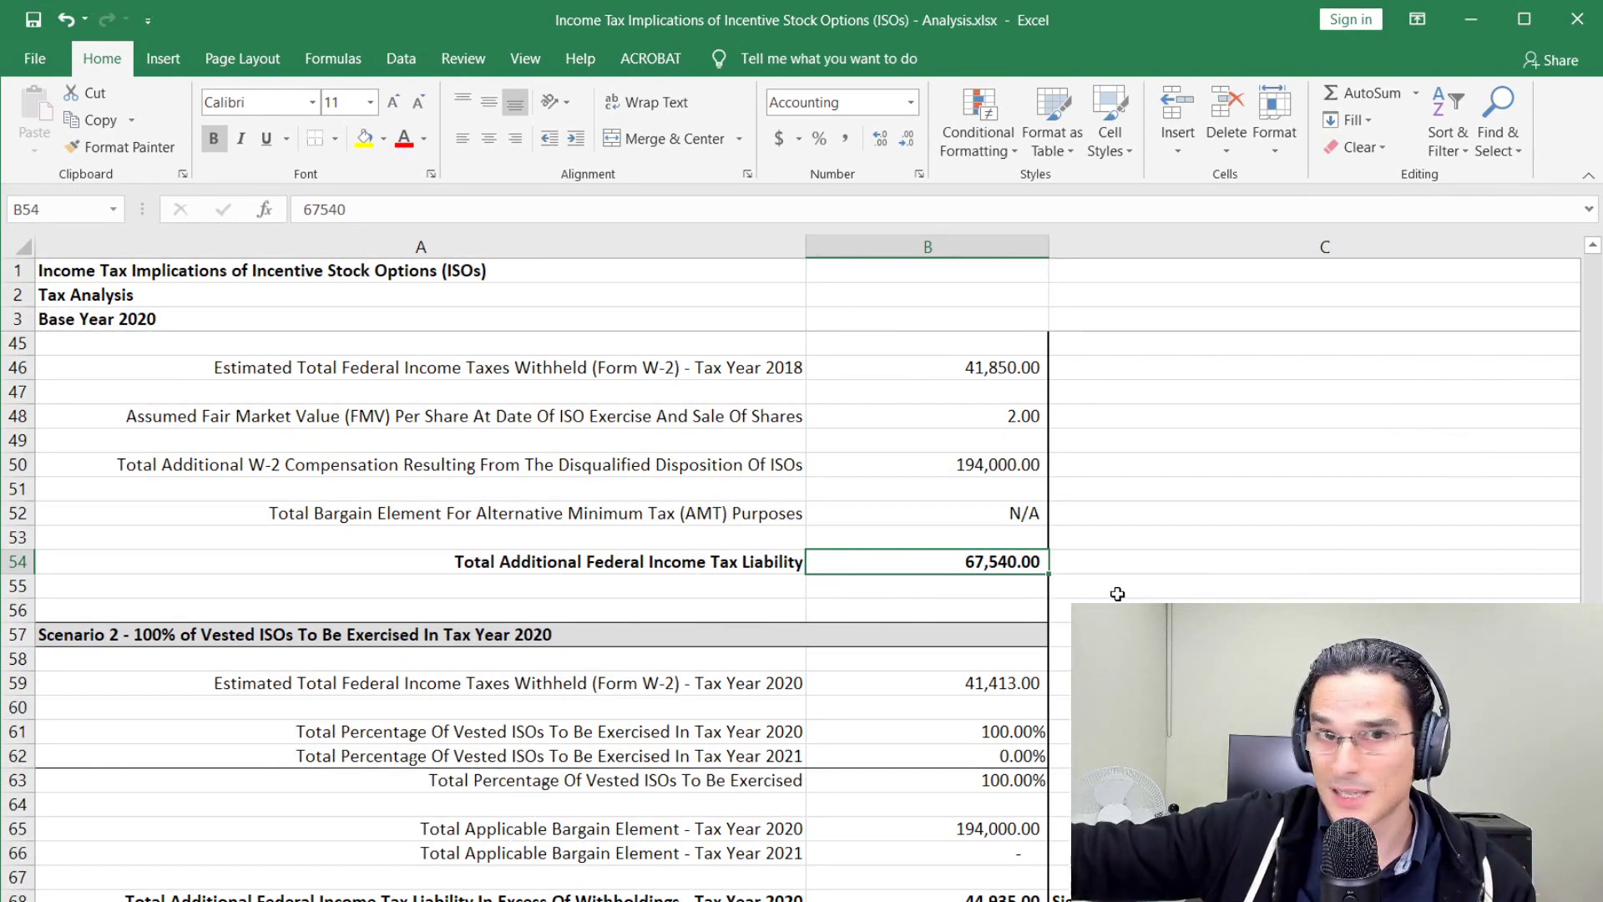
click(601, 634)
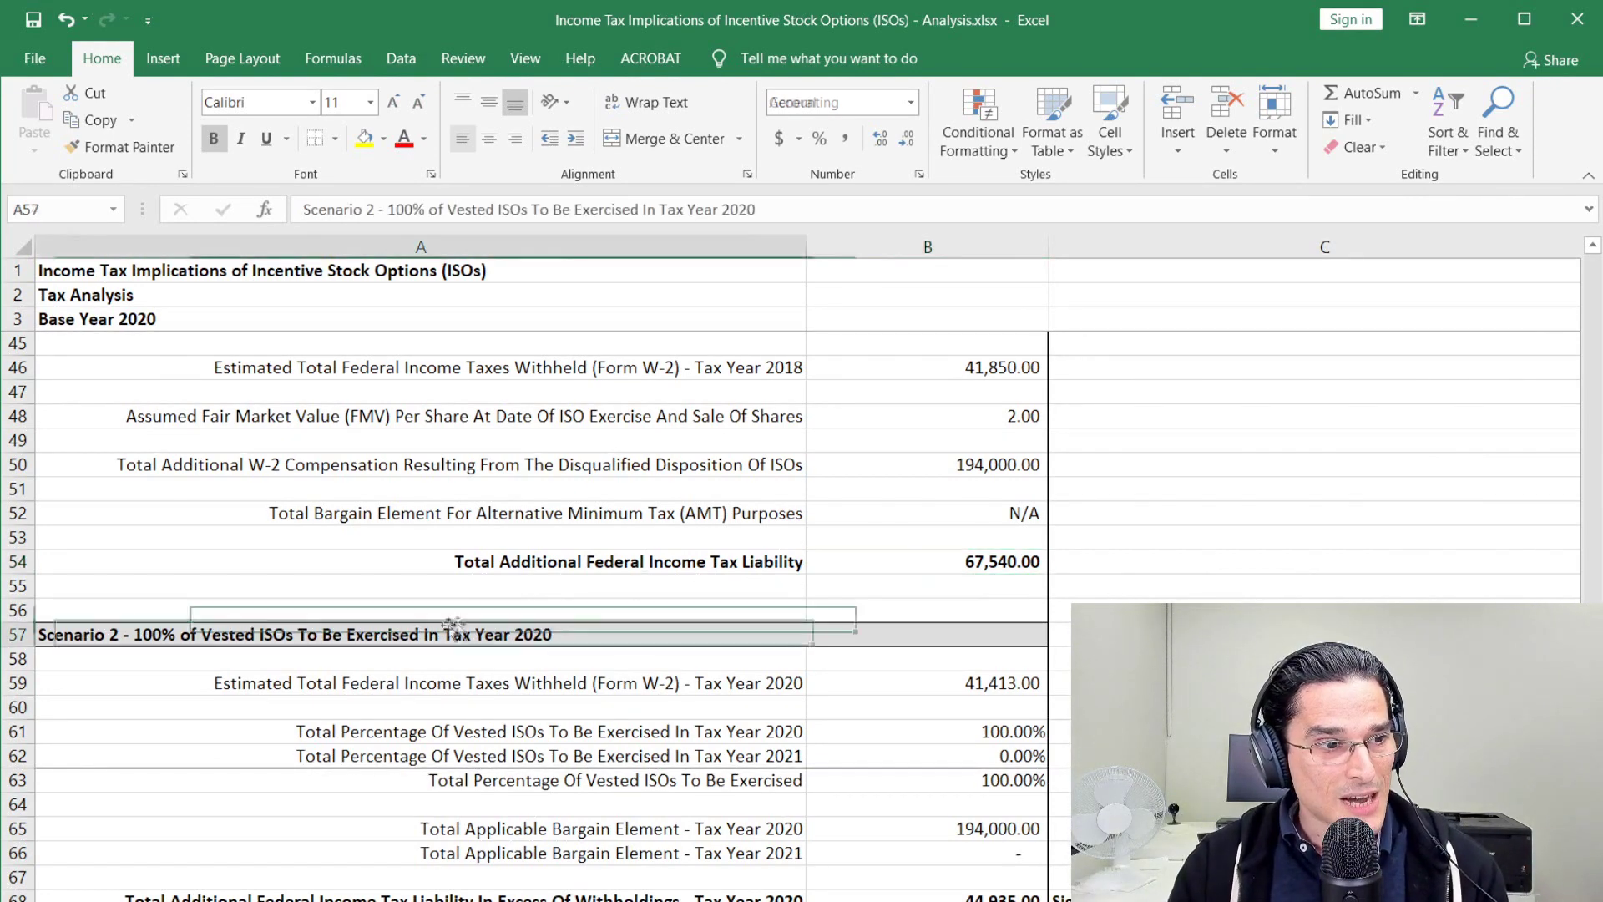
scroll(751, 597, down, 4)
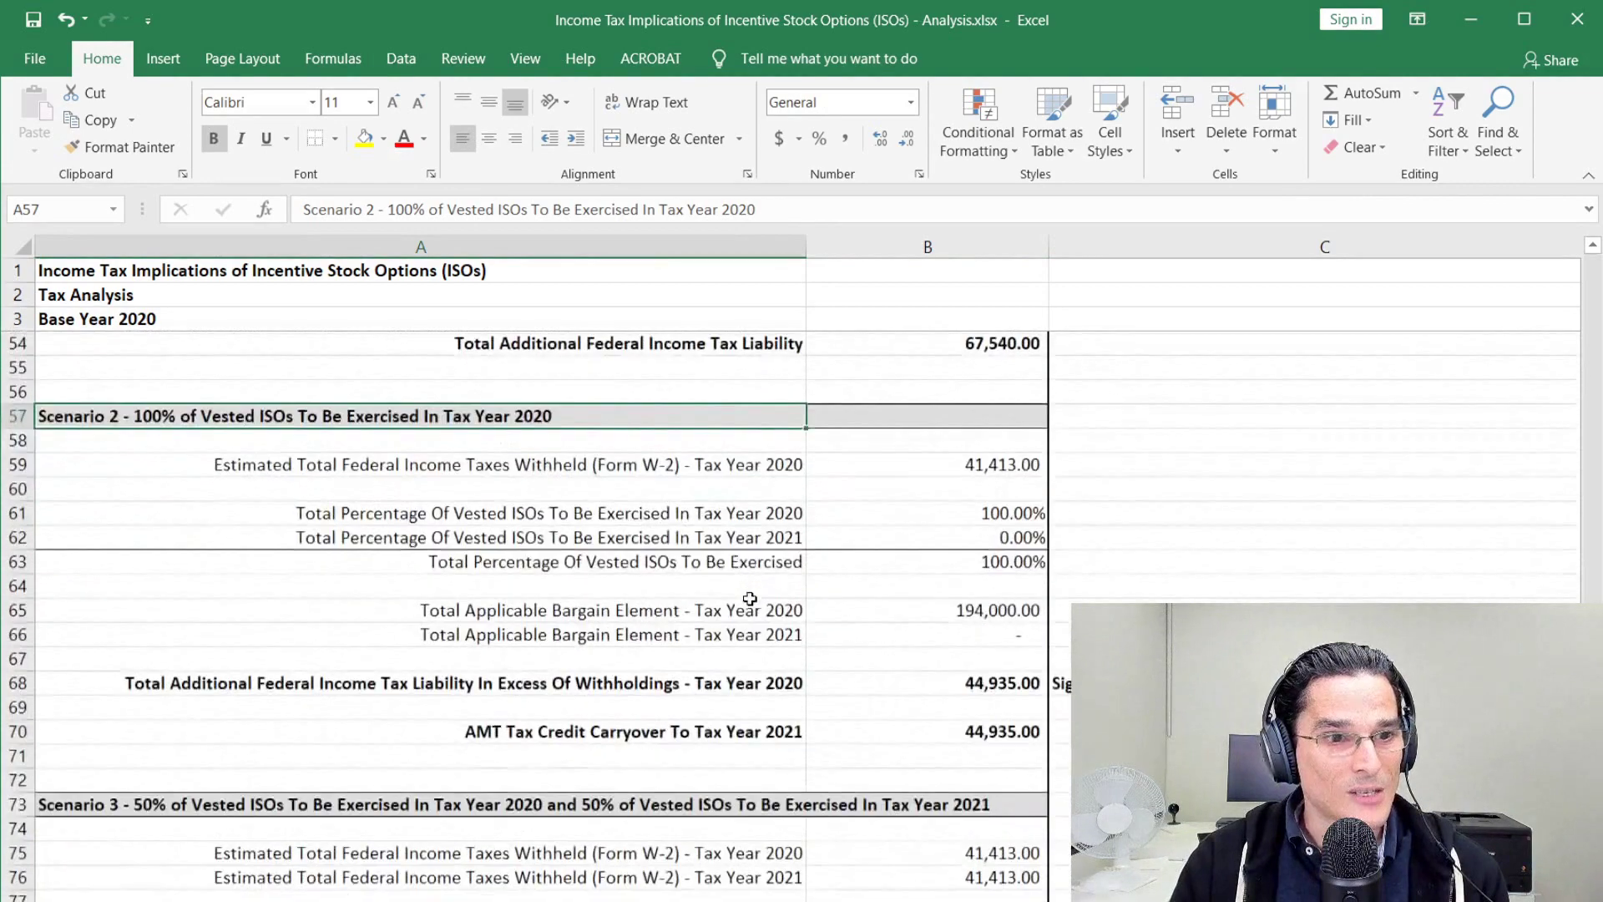
scroll(892, 618, up, 2)
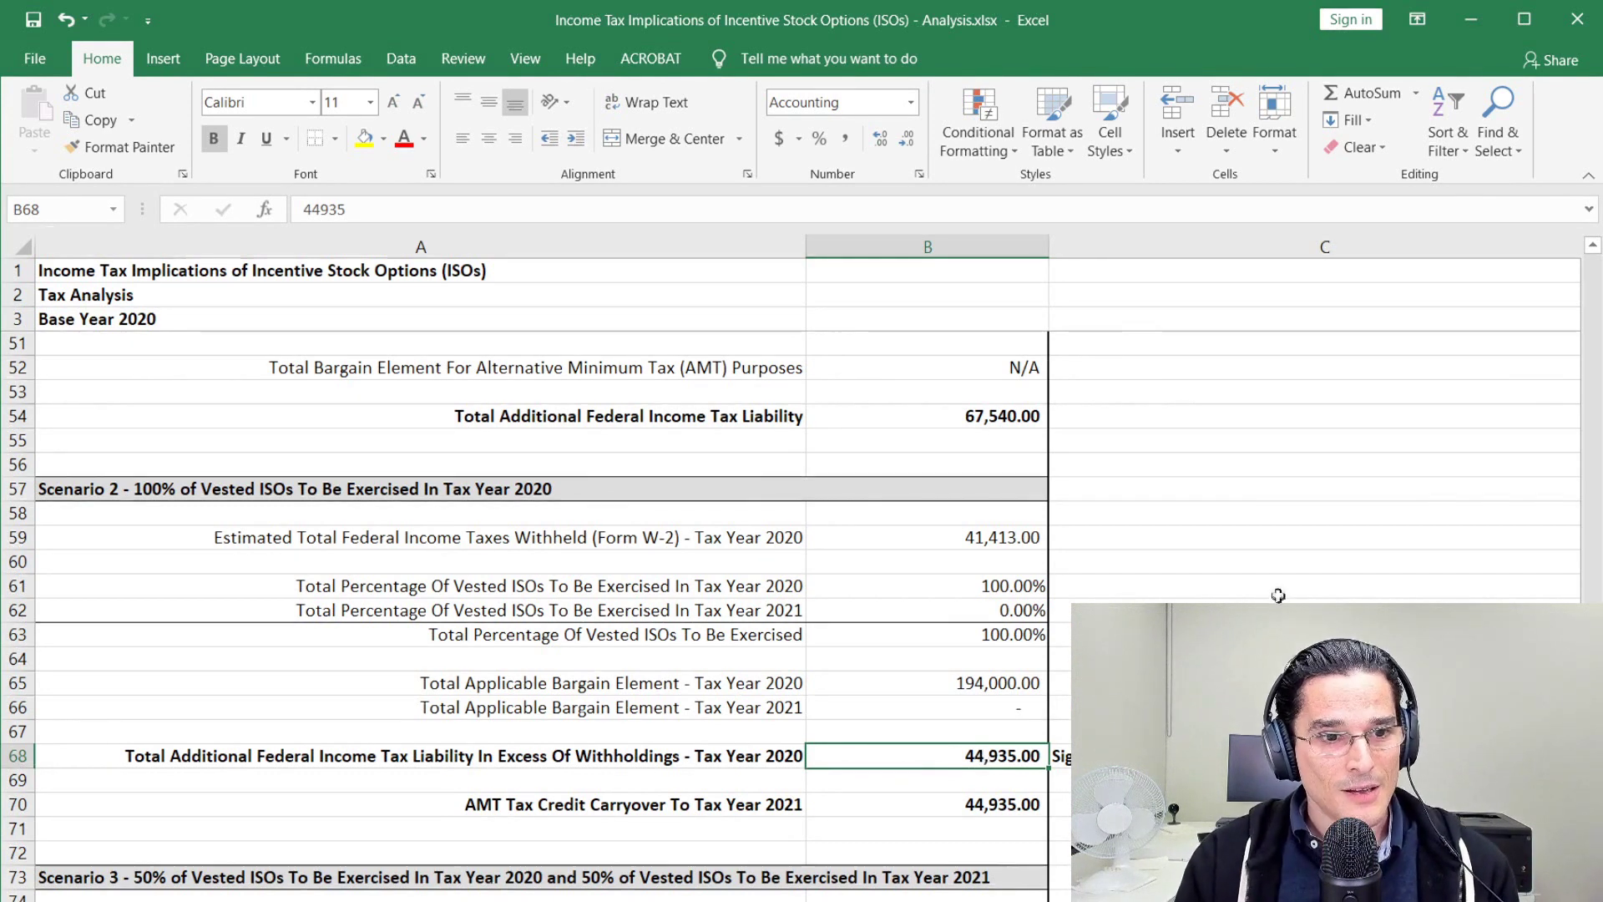
key(Up)
key(Up)
key(Up)
key(Up)
key(Up)
key(Up)
key(Up)
key(Up)
key(Up)
key(Up)
key(Up)
key(Up)
key(Up)
key(Up)
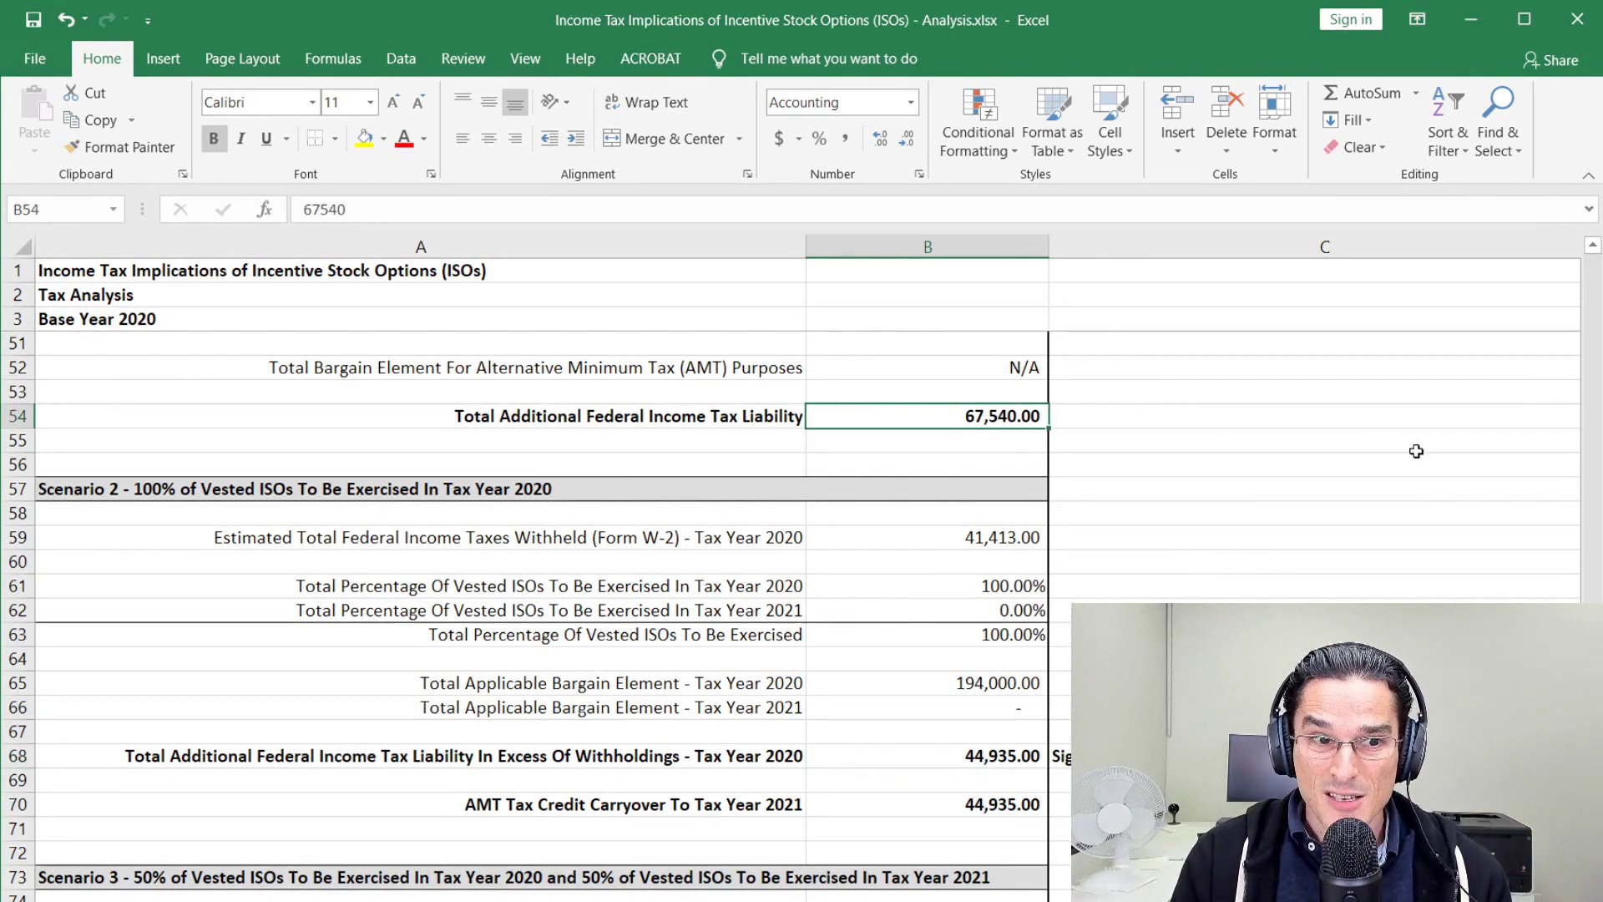
click(967, 787)
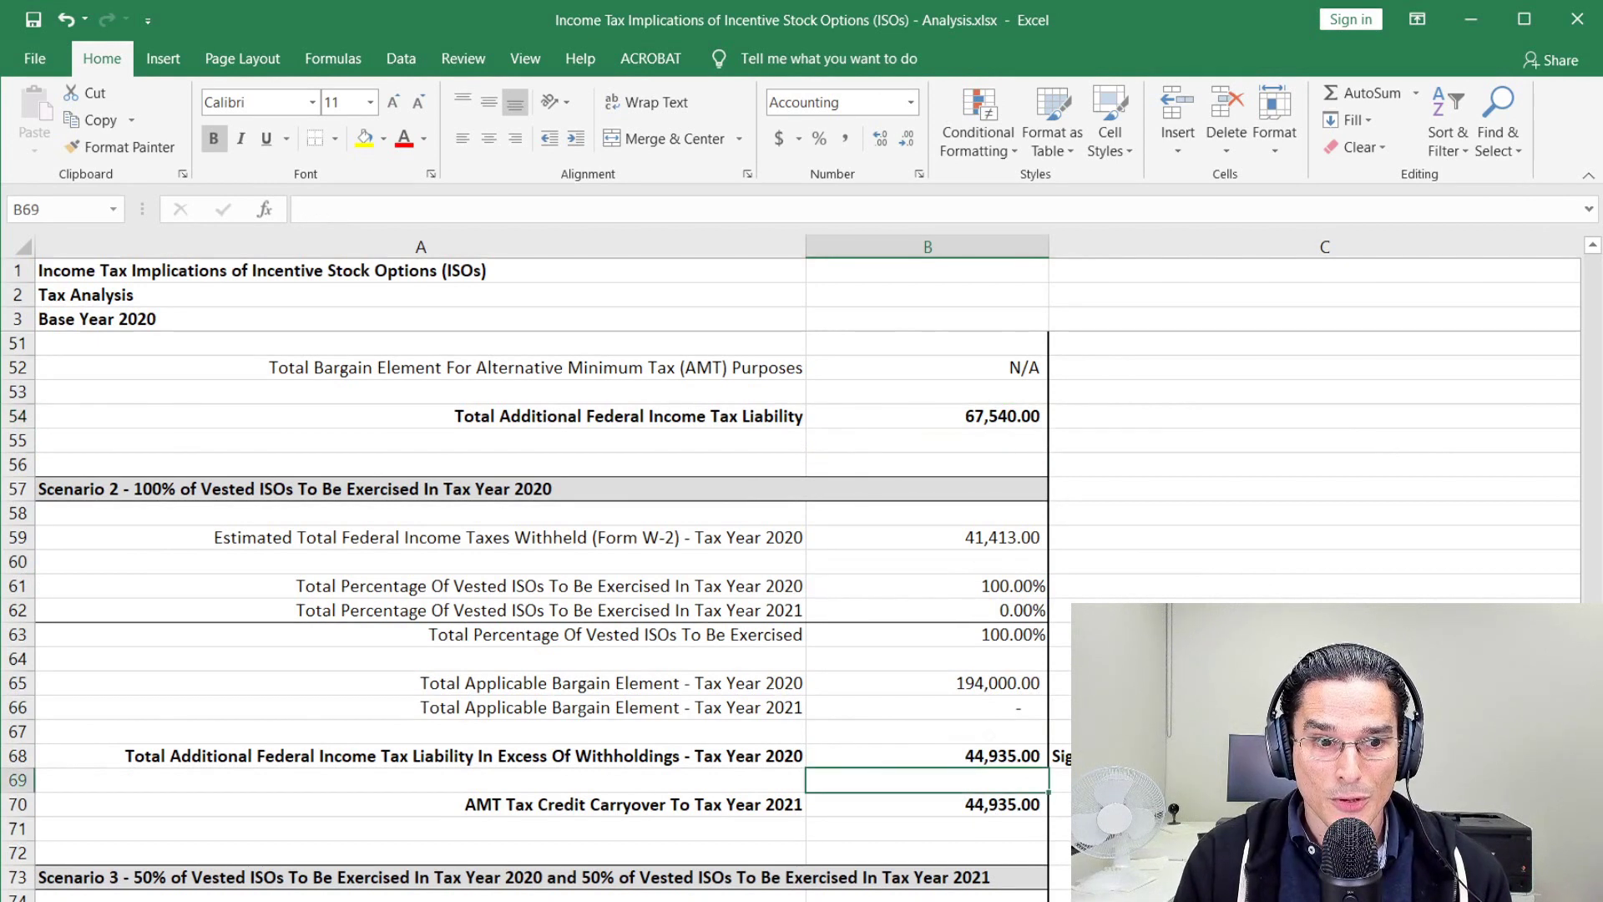
click(938, 755)
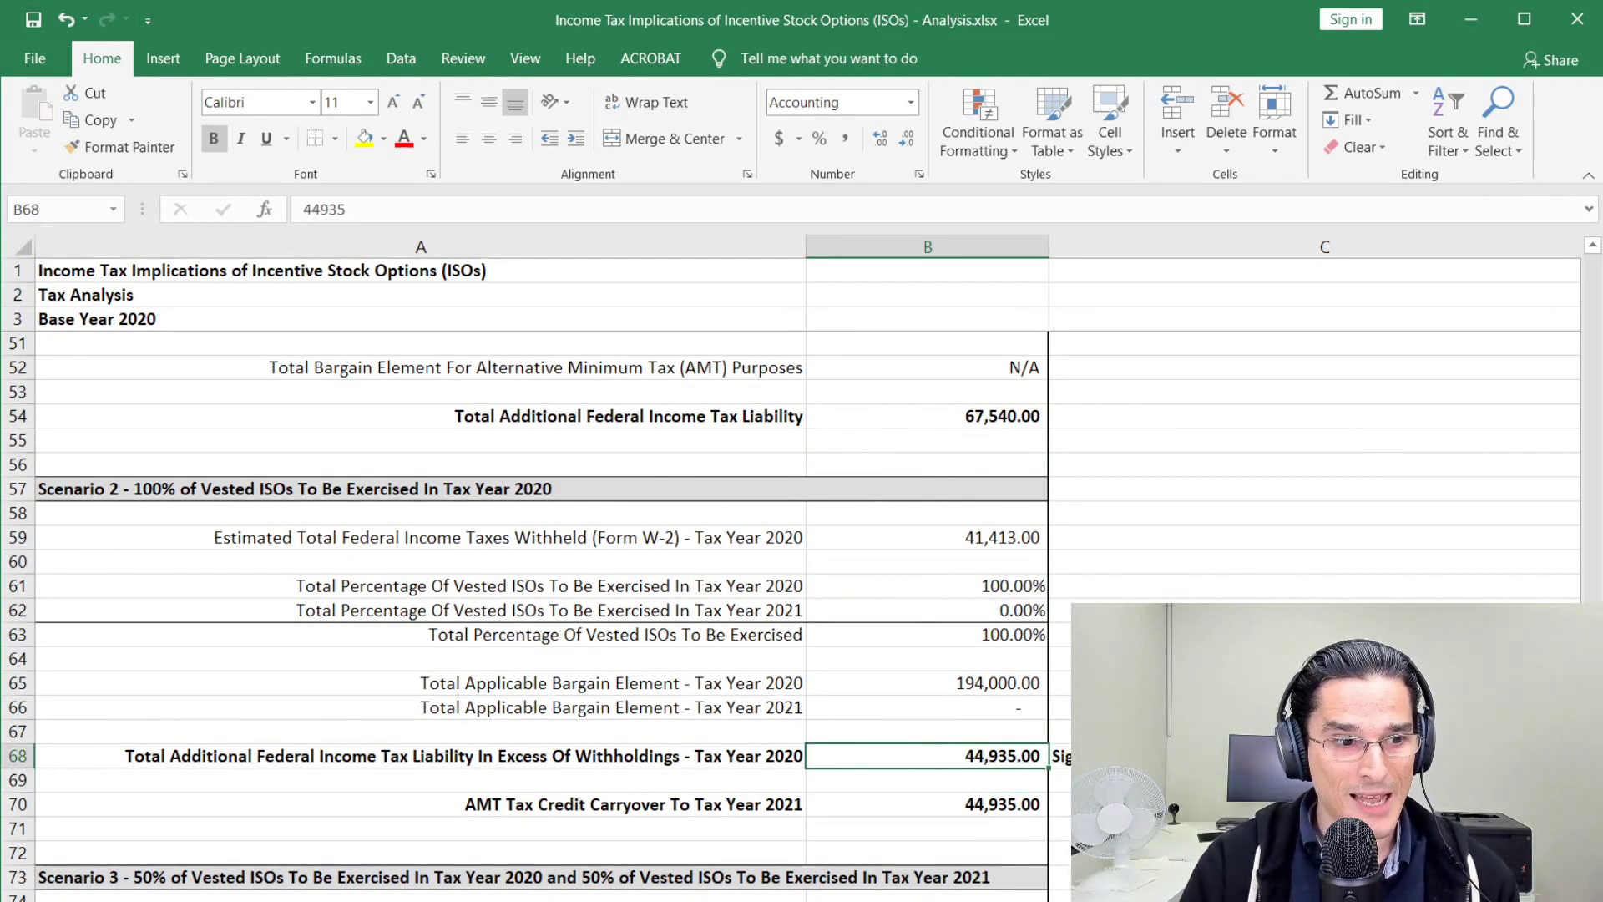
click(918, 804)
scroll(919, 804, down, 4)
click(862, 577)
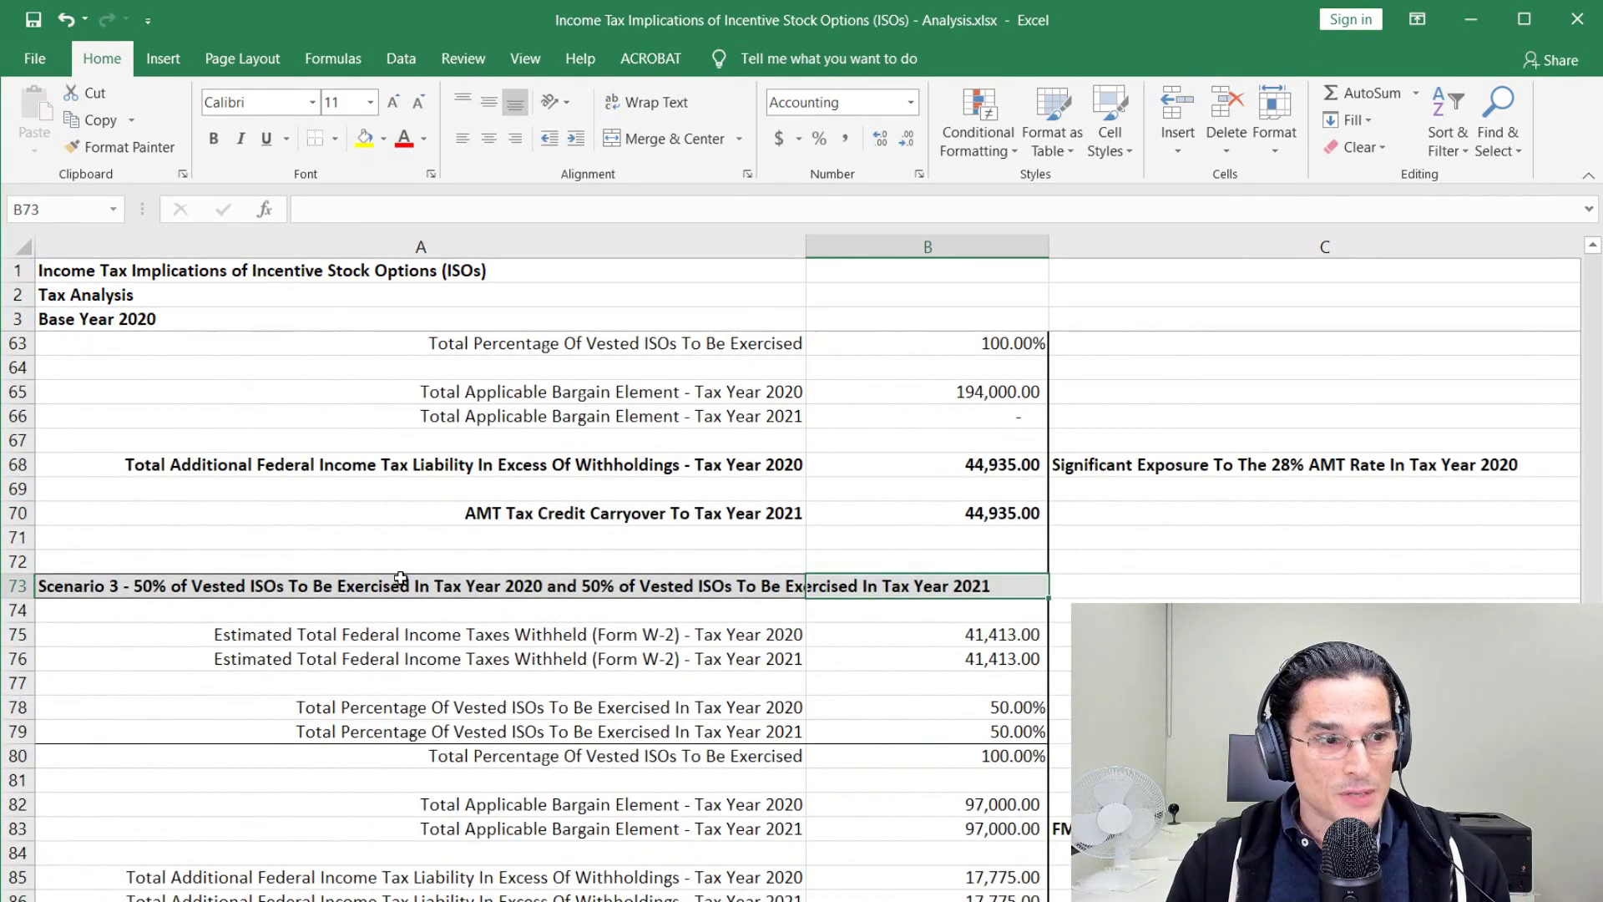
drag(534, 586, 1013, 585)
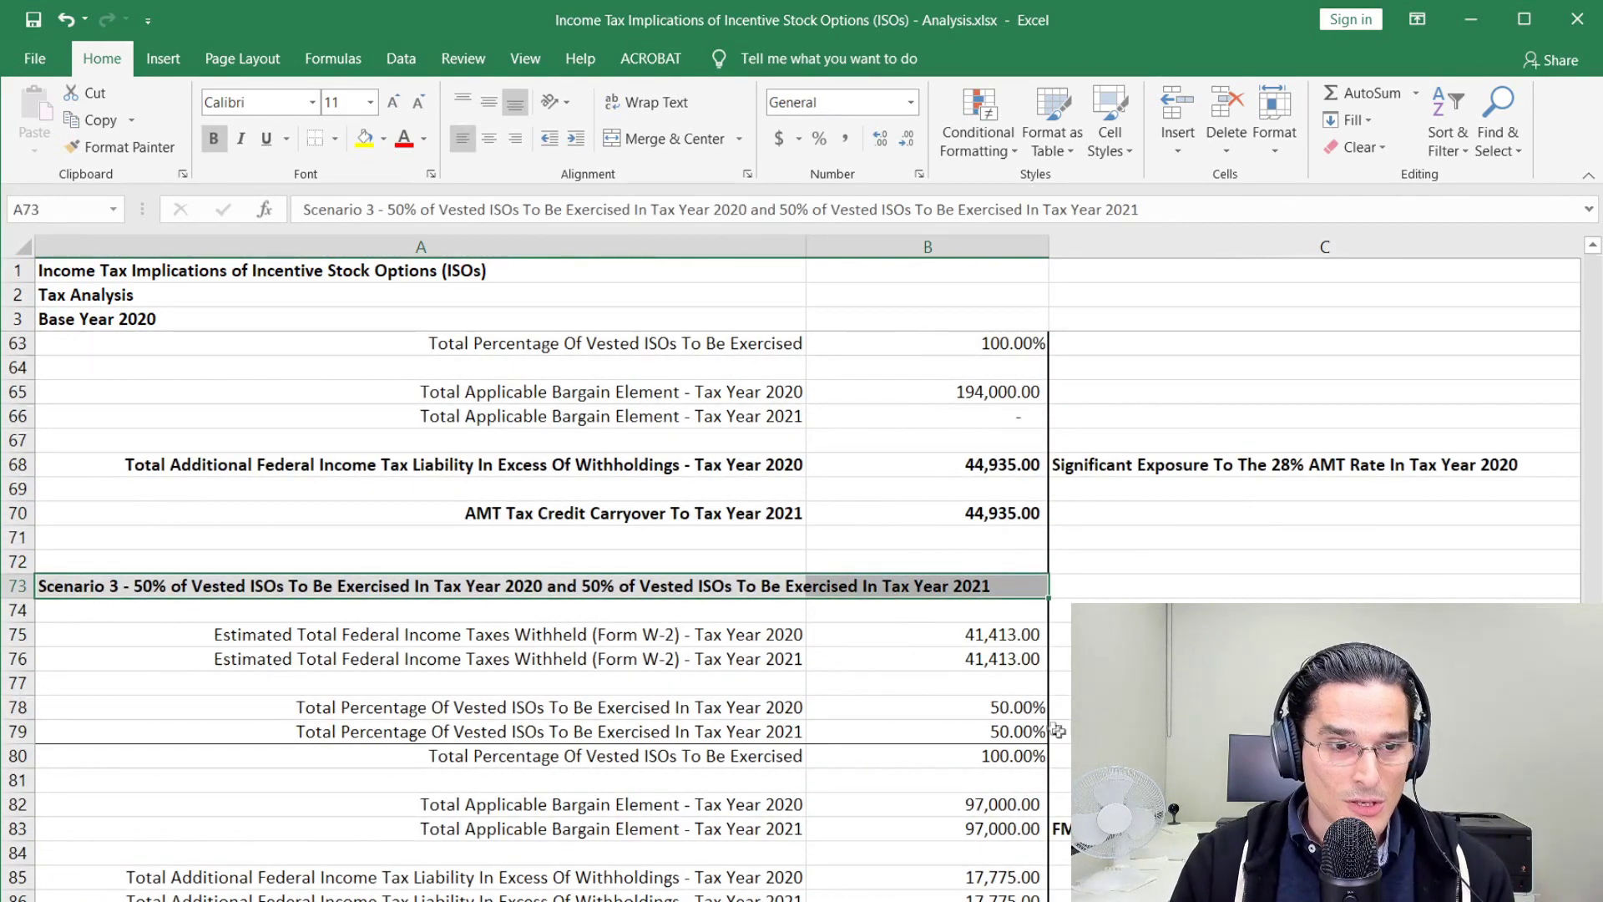
click(1020, 707)
scroll(1020, 707, down, 3)
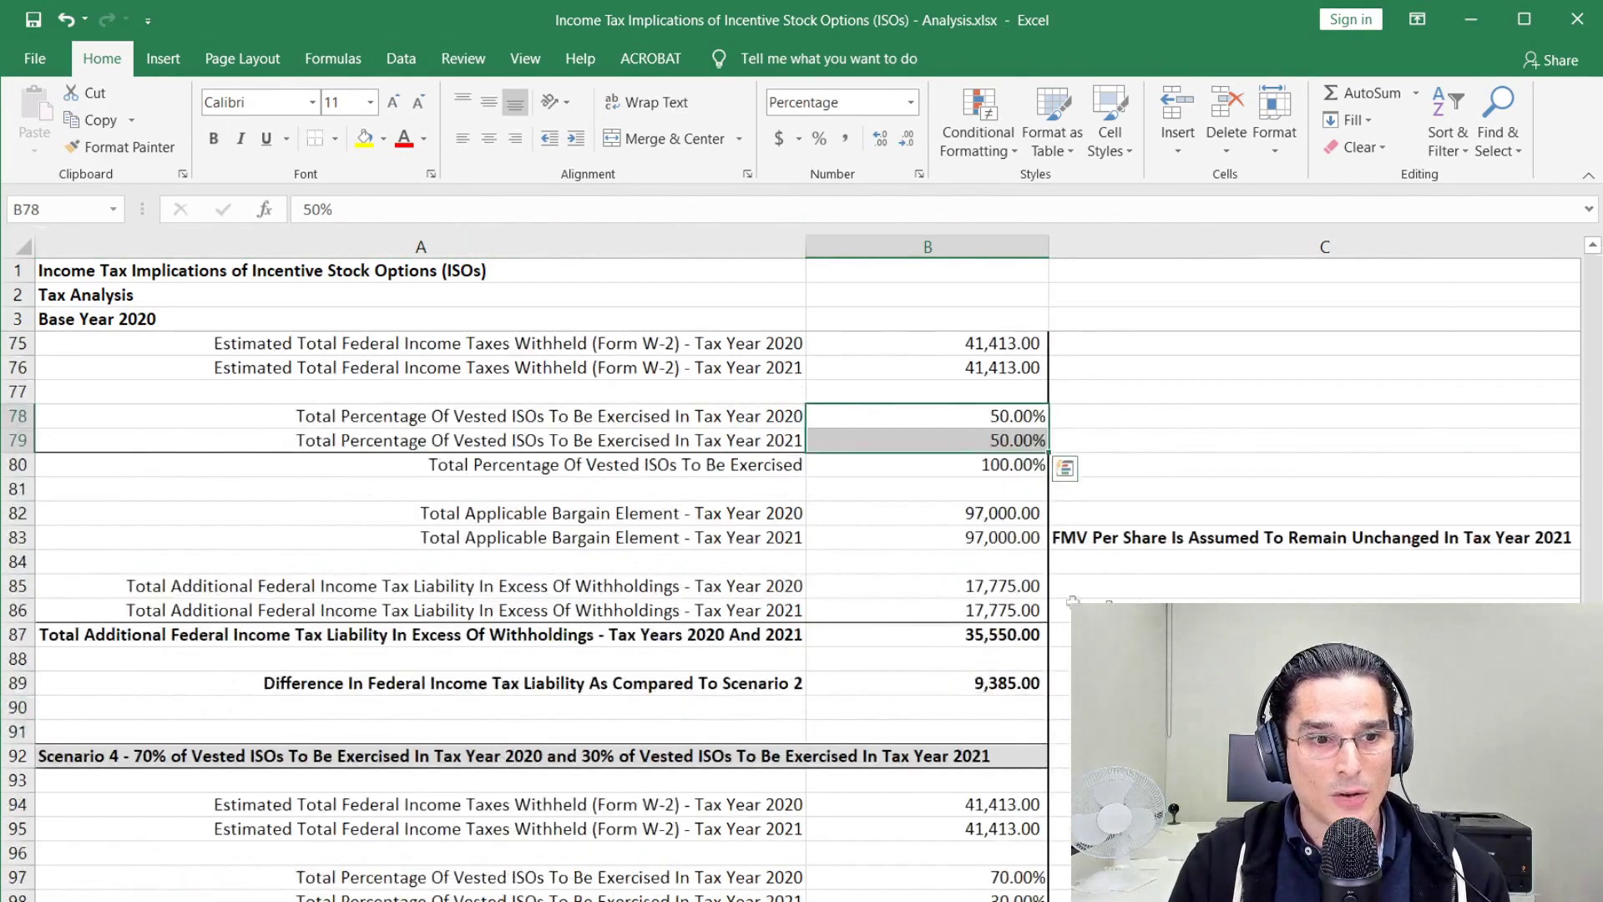
click(932, 678)
scroll(932, 678, down, 4)
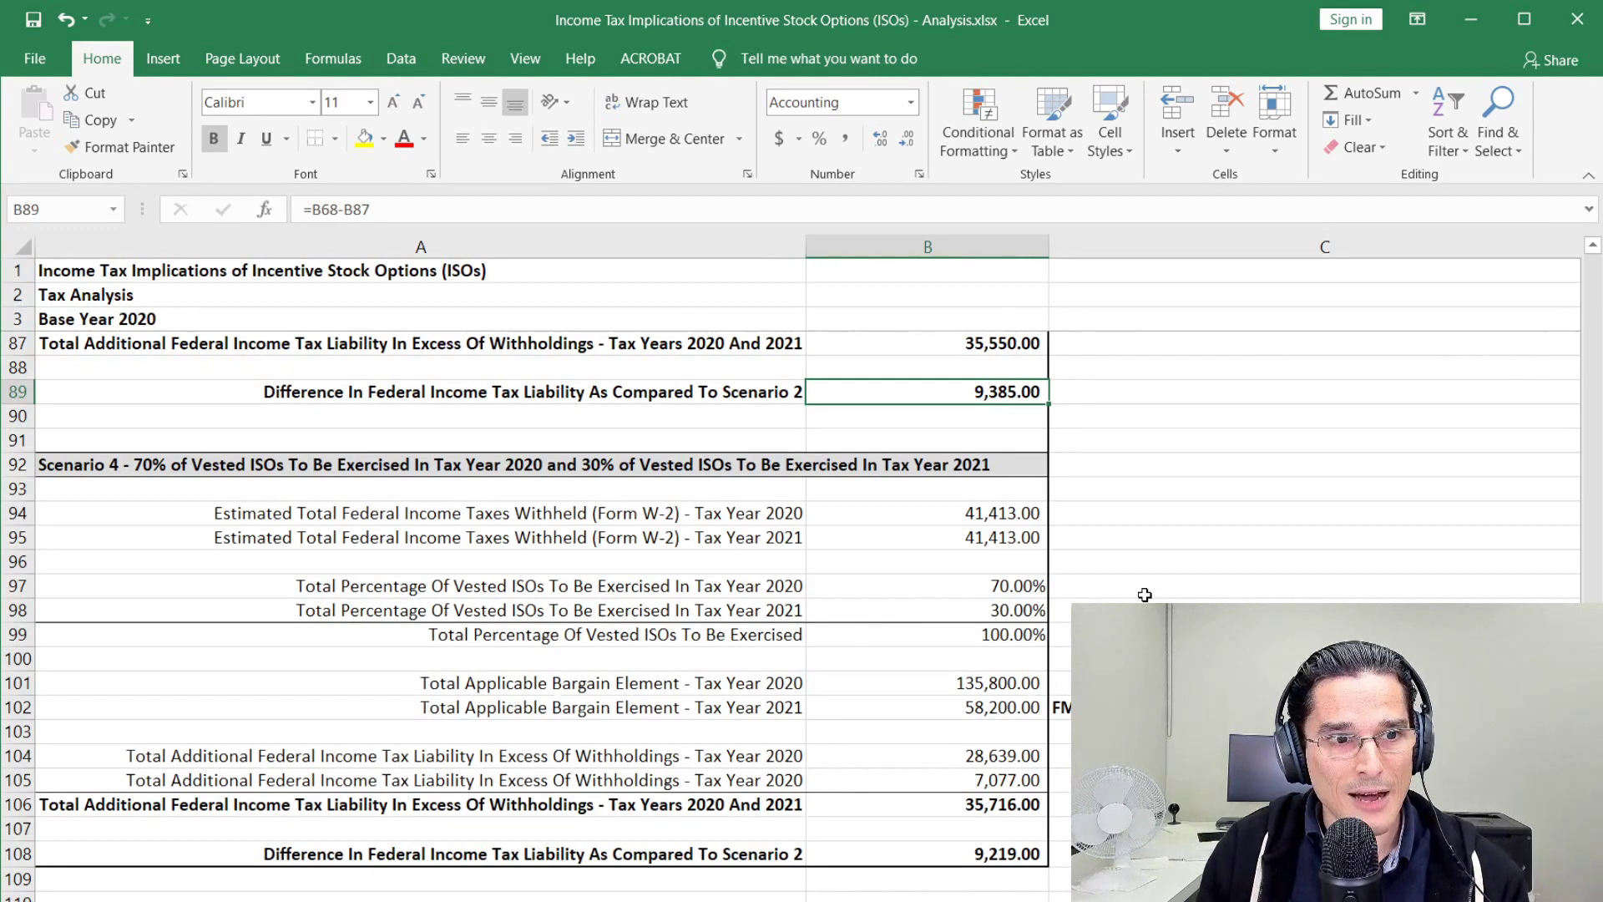
click(539, 464)
scroll(651, 513, down, 1)
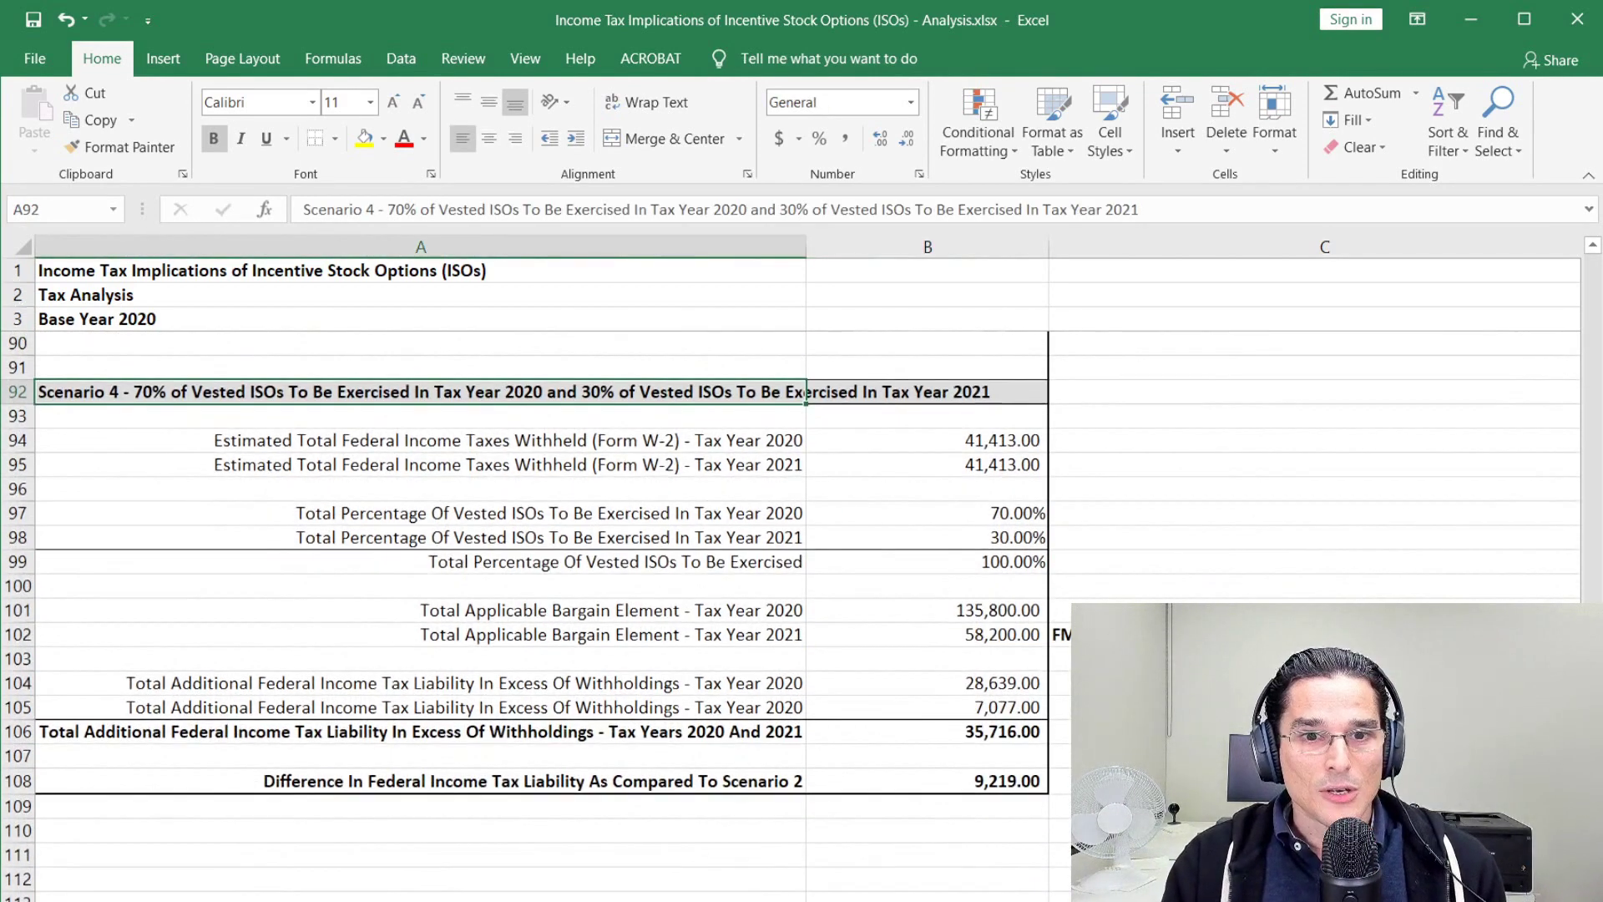
Review Scenario 4's withholding for both years and its 70%/30% exercise split.
click(978, 440)
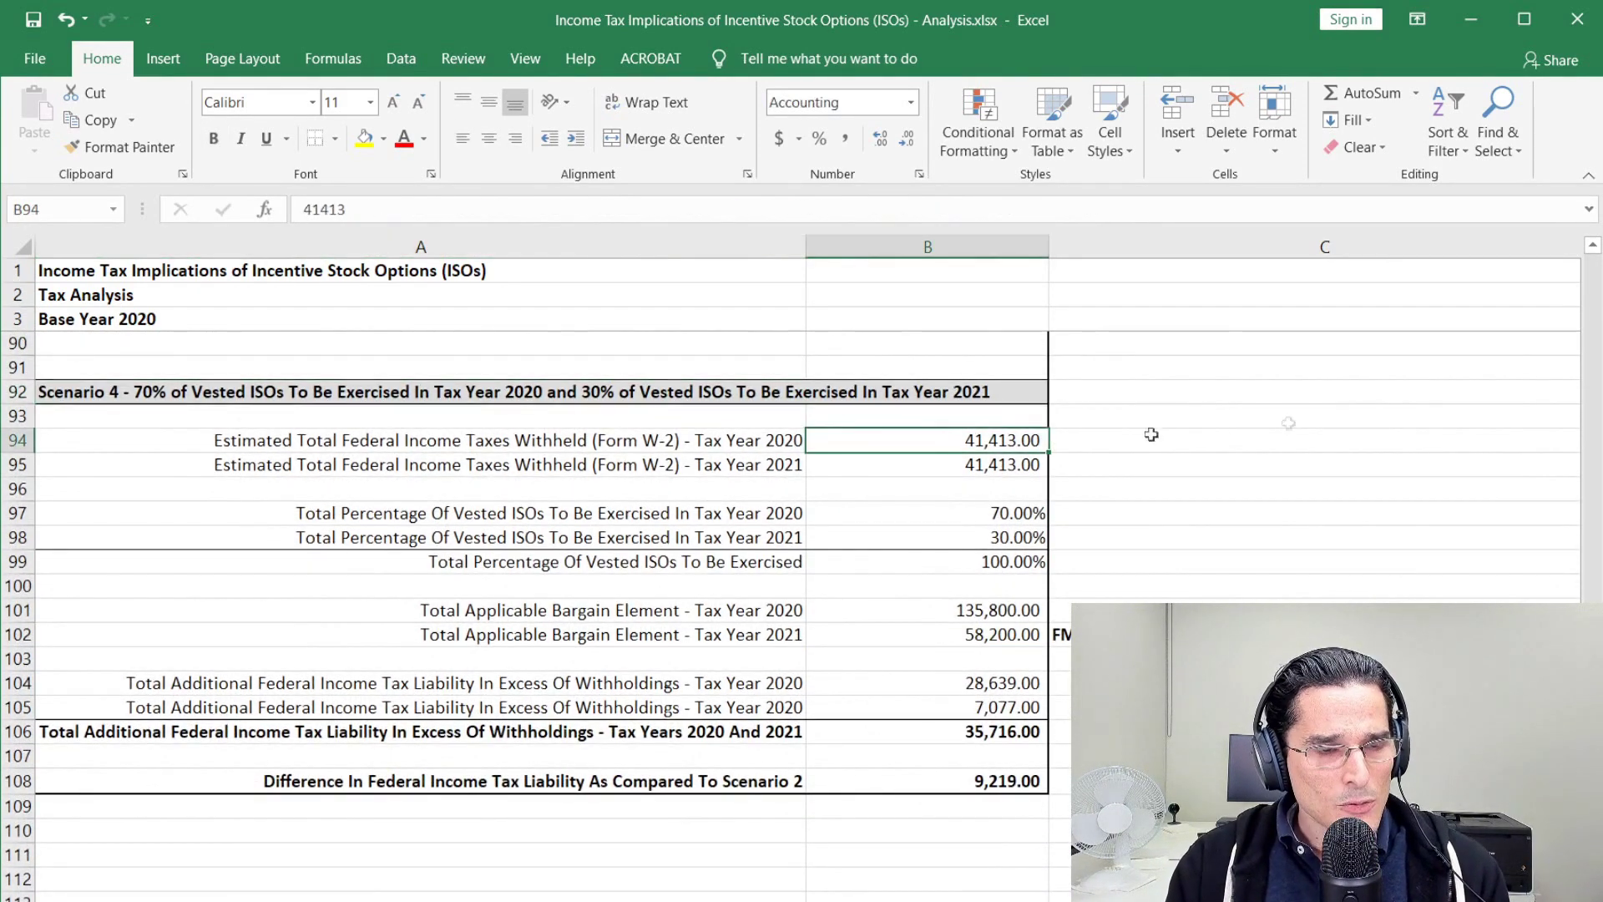
click(797, 416)
click(804, 393)
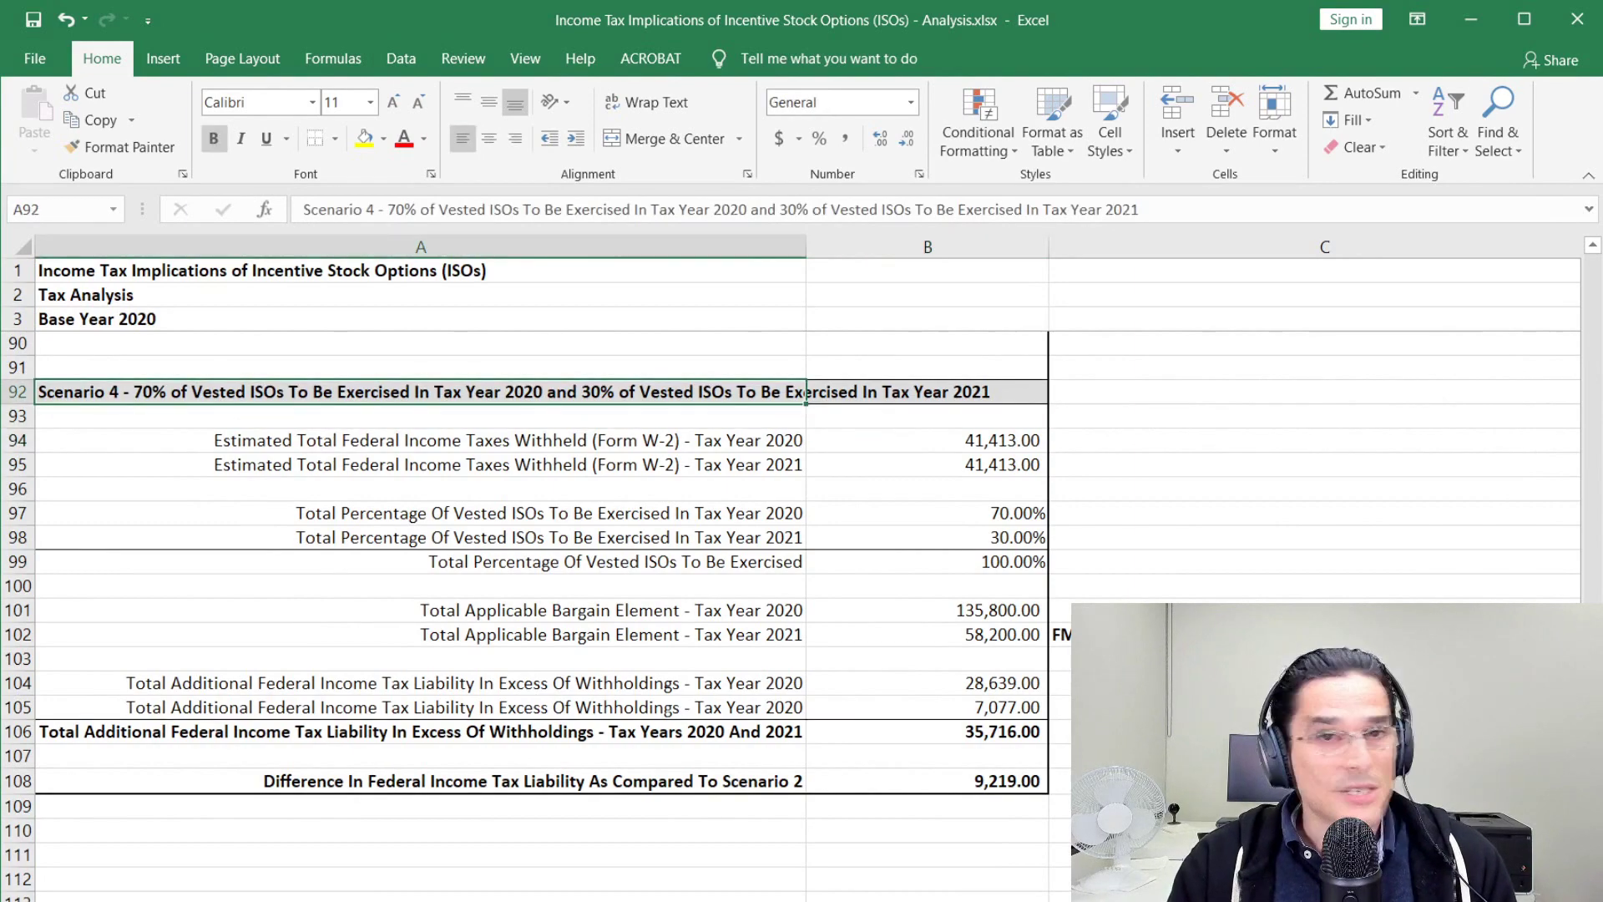
scroll(806, 394, up, 2)
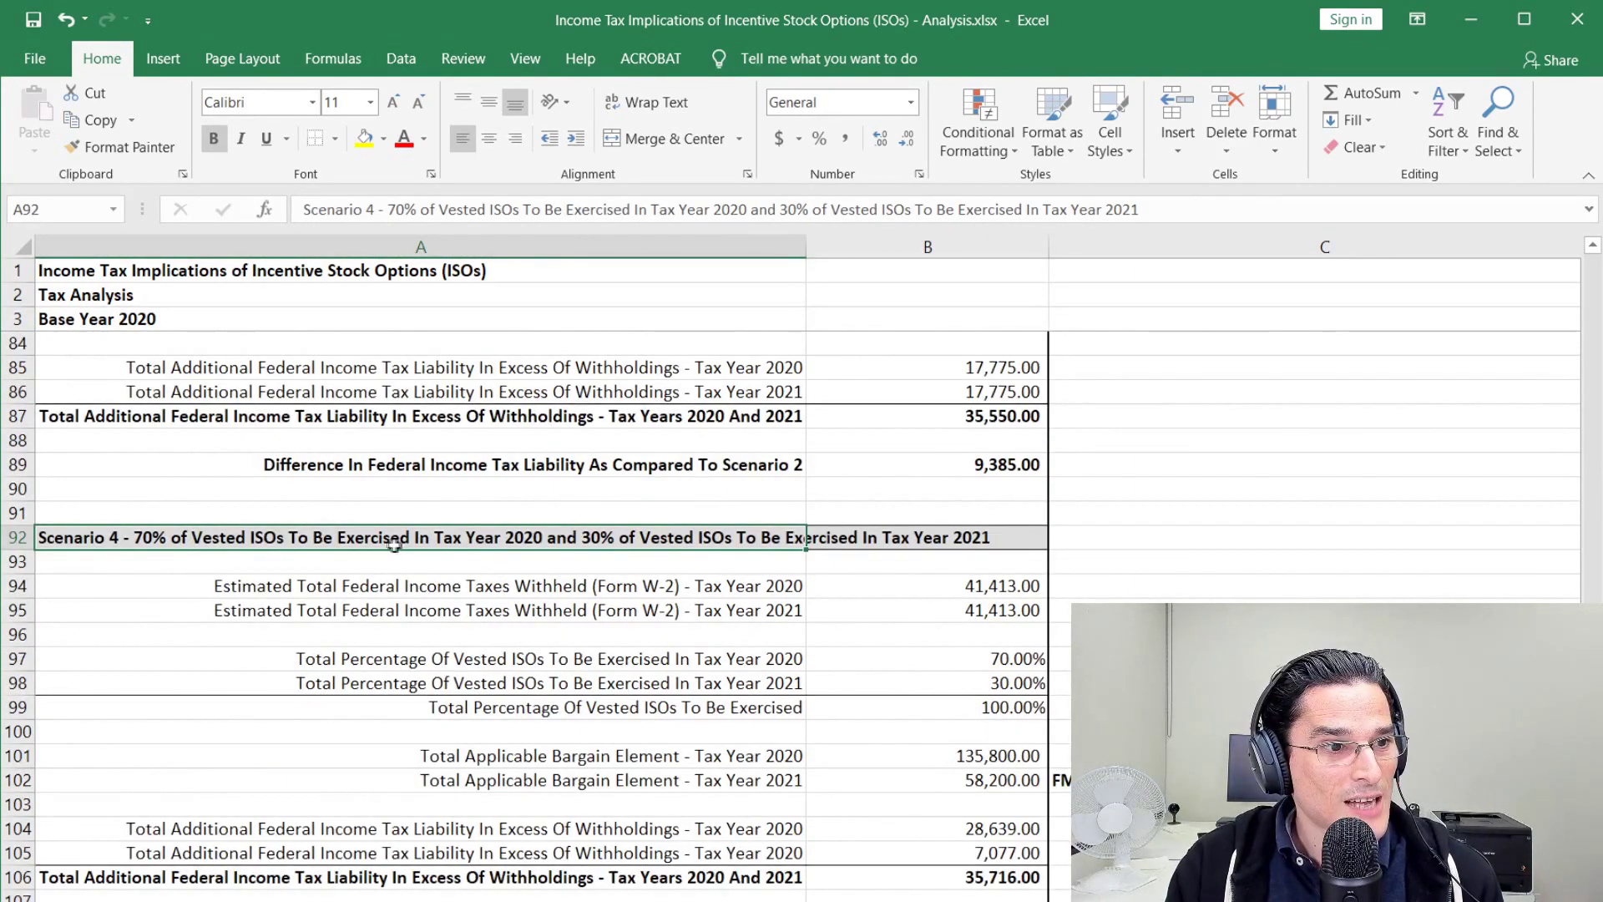
scroll(547, 565, down, 2)
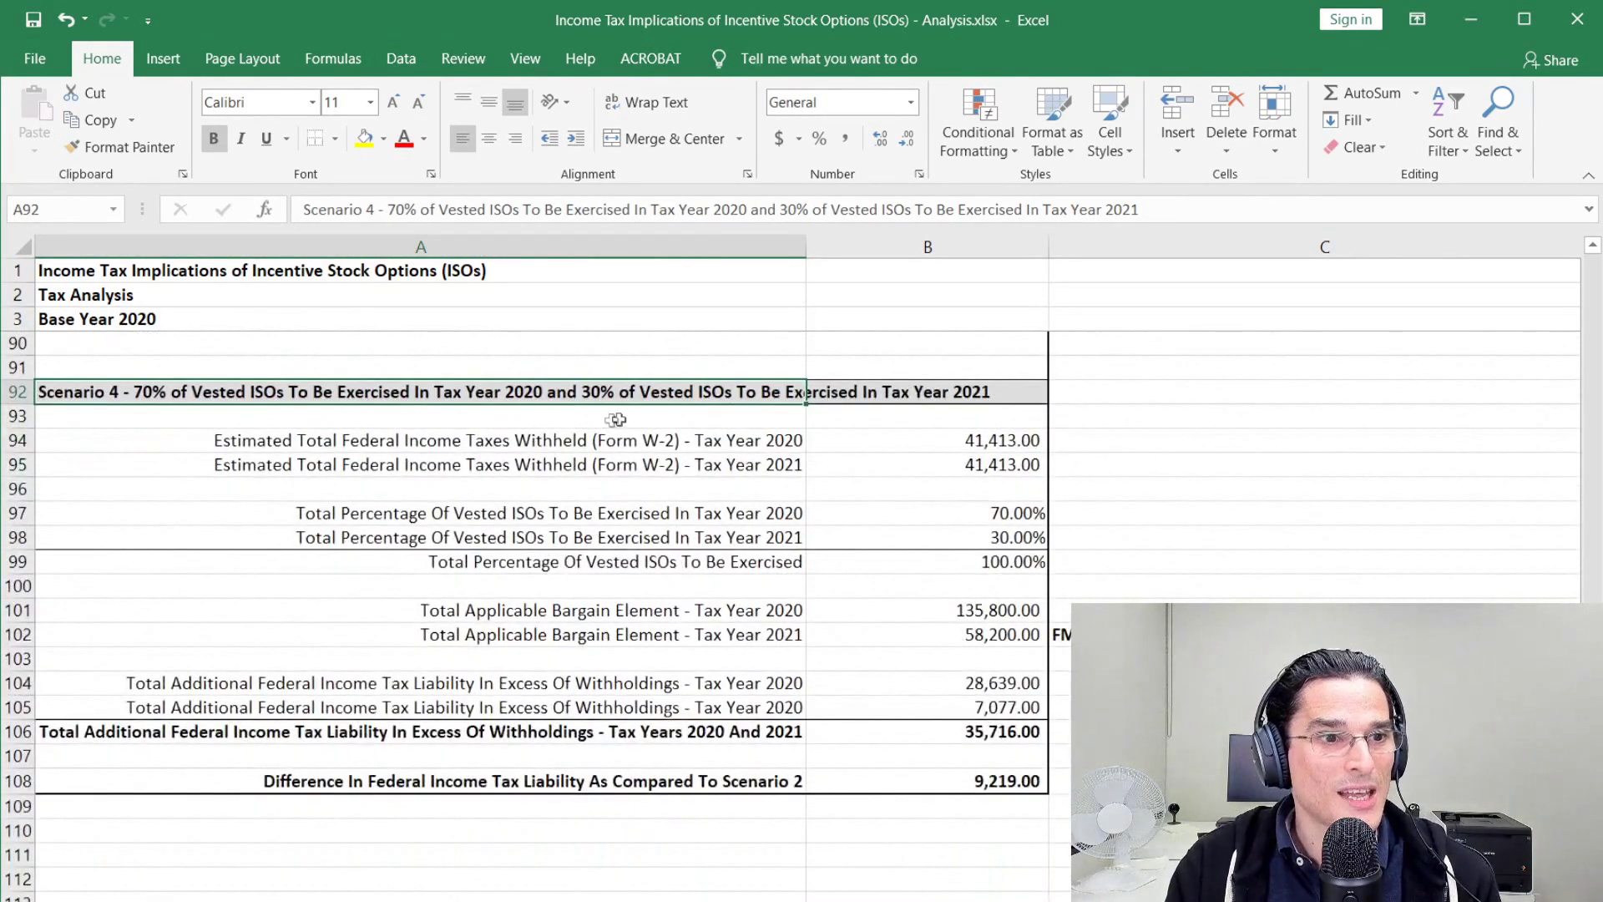
click(964, 440)
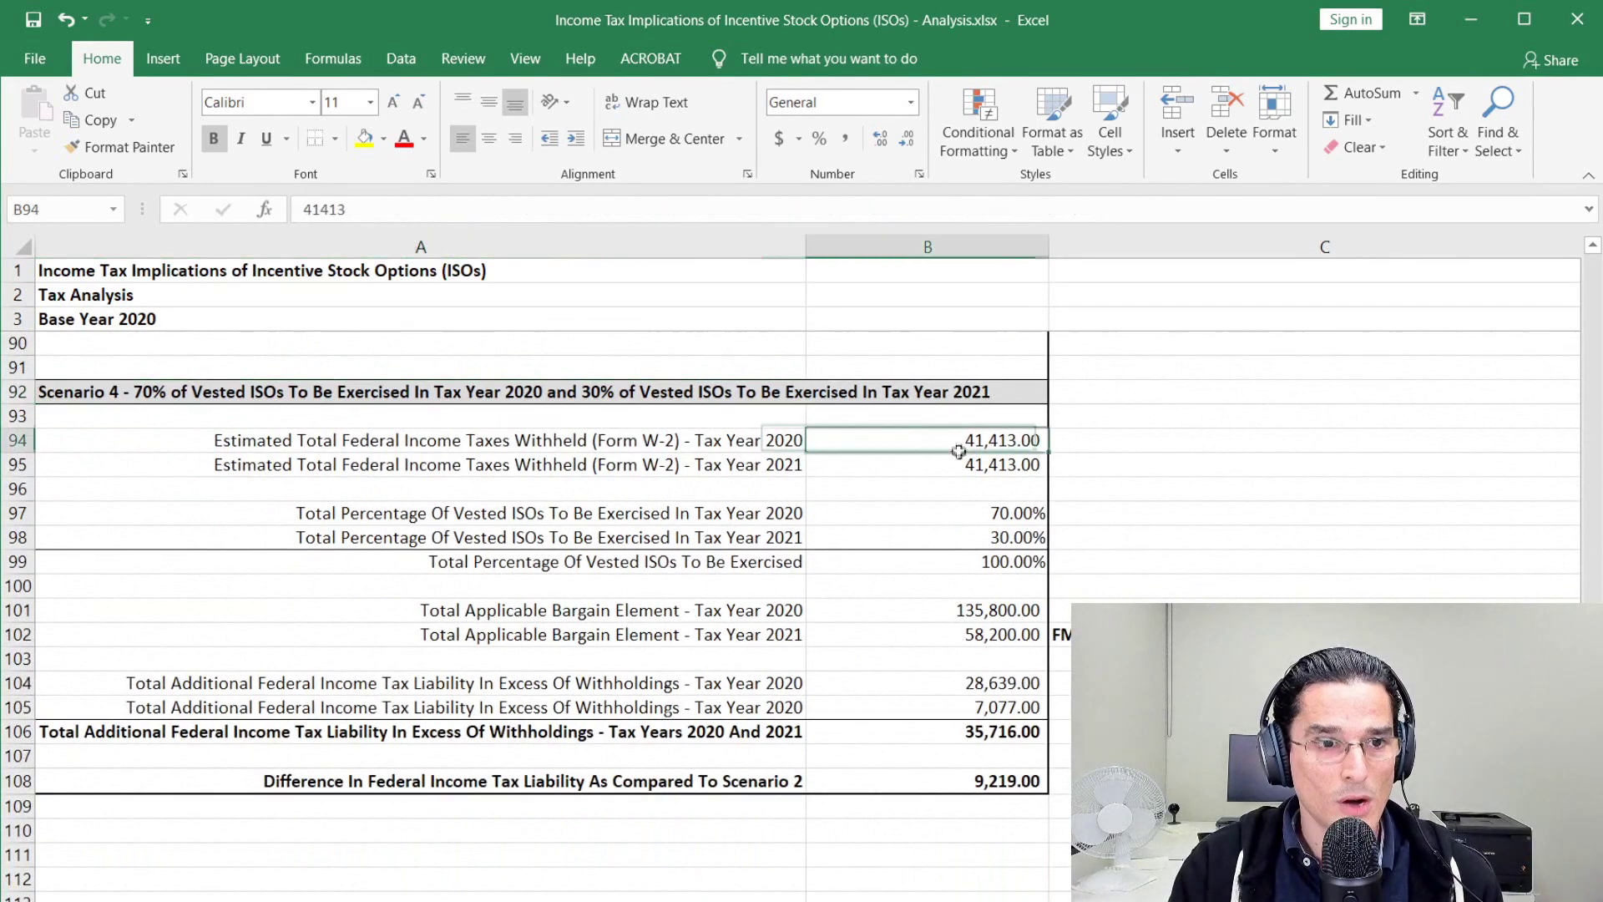
click(1394, 397)
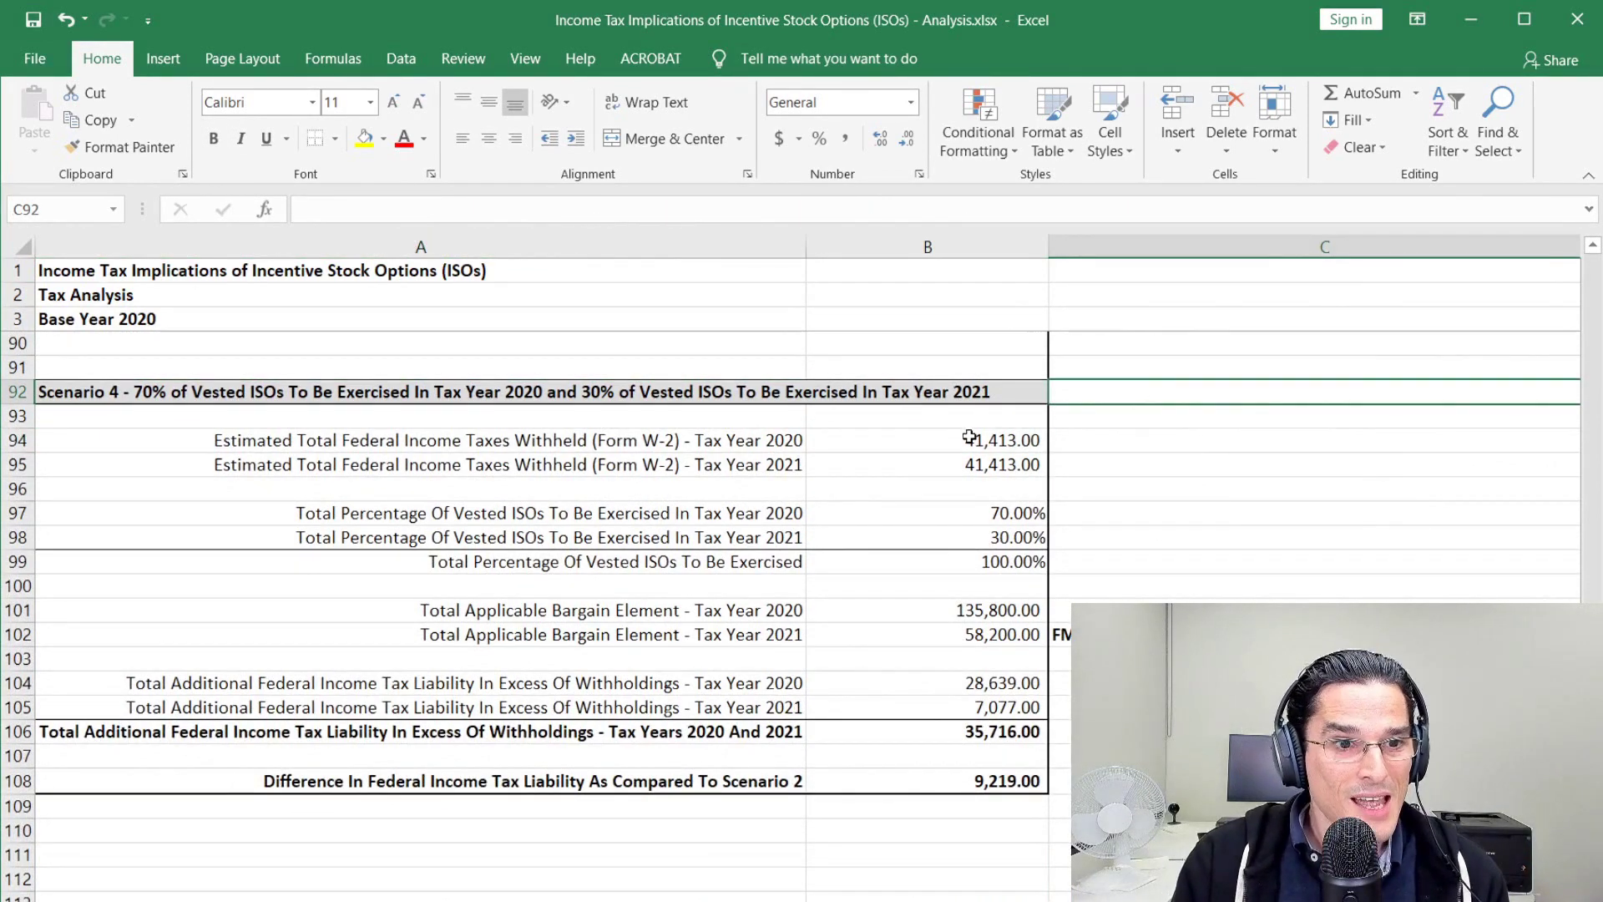
drag(970, 440, 972, 465)
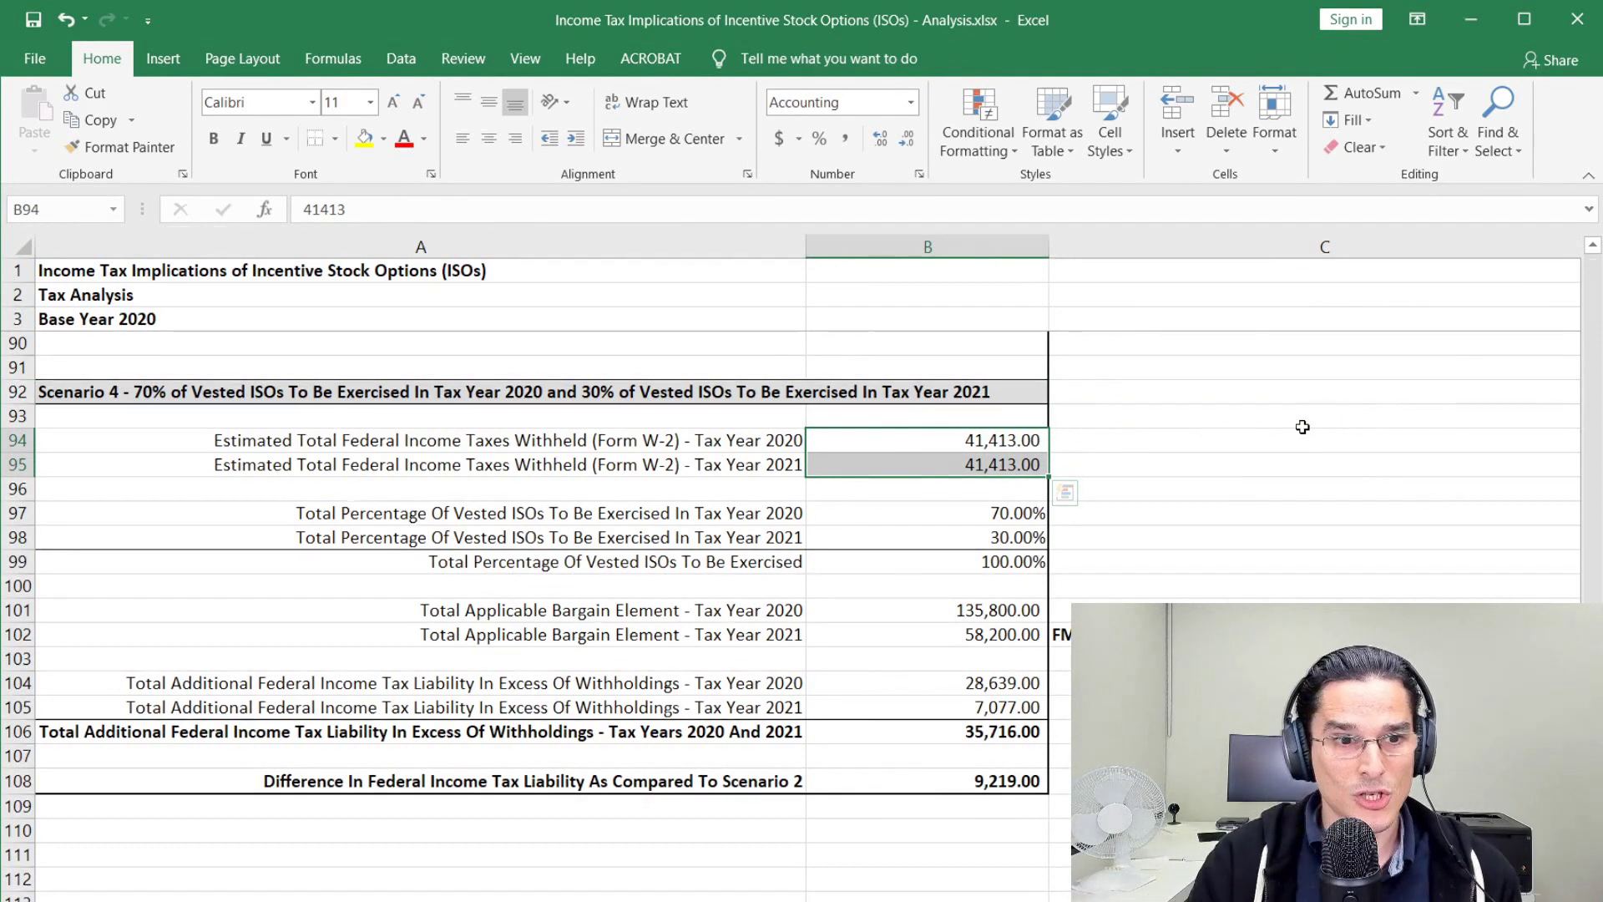
click(941, 511)
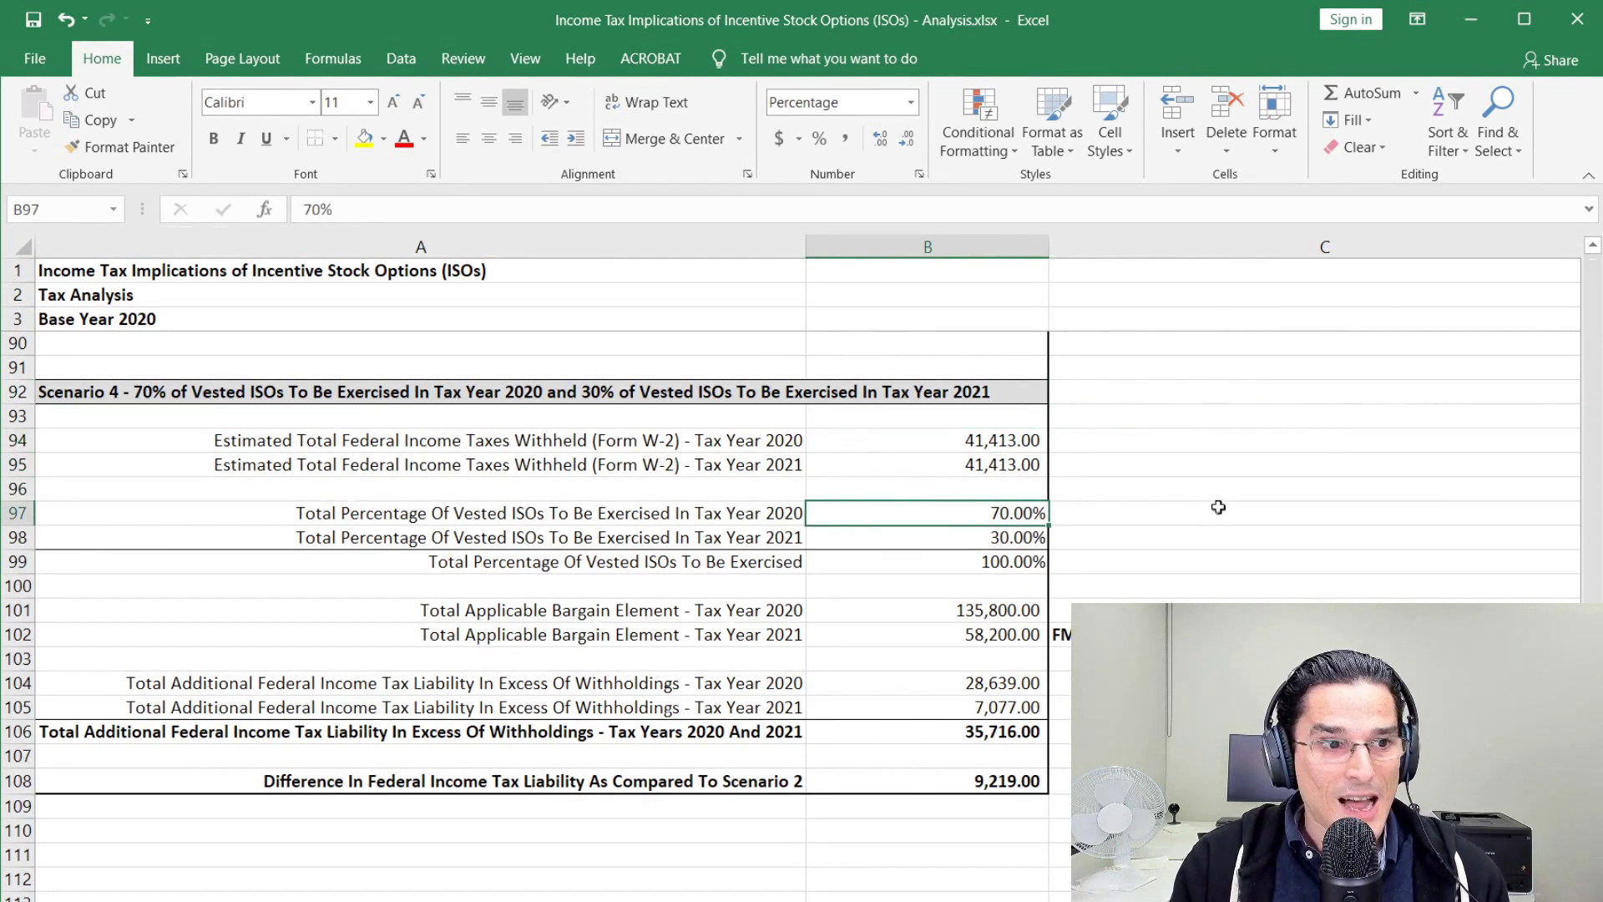
click(966, 542)
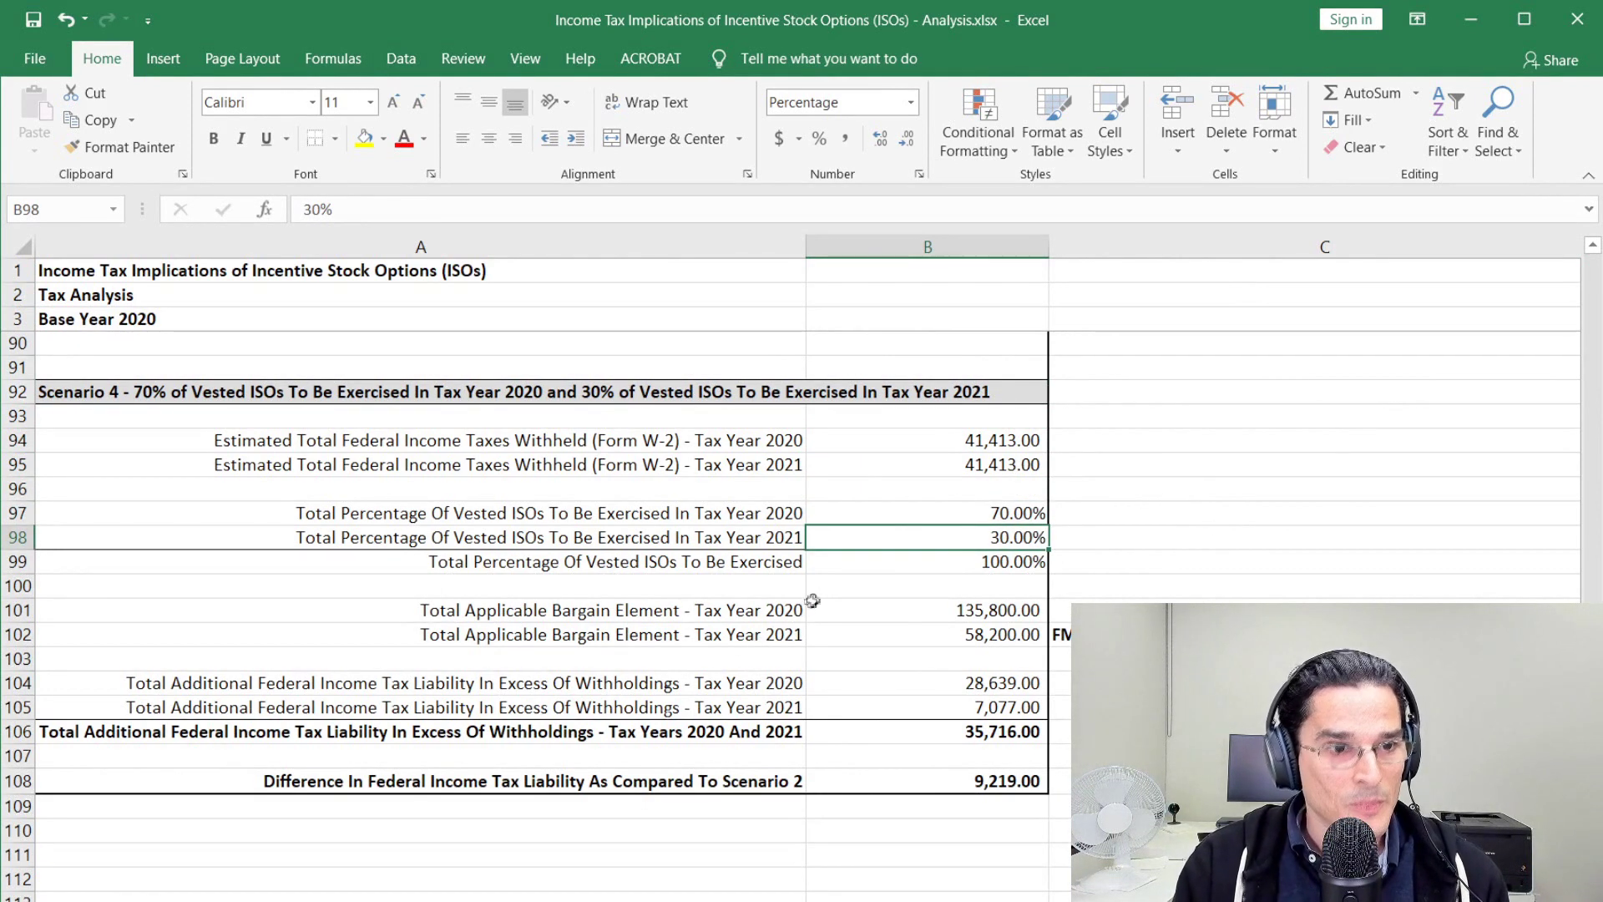
Inspect both bargain element formulas and copy the 2020 bargain element of 135,800.00.
click(864, 611)
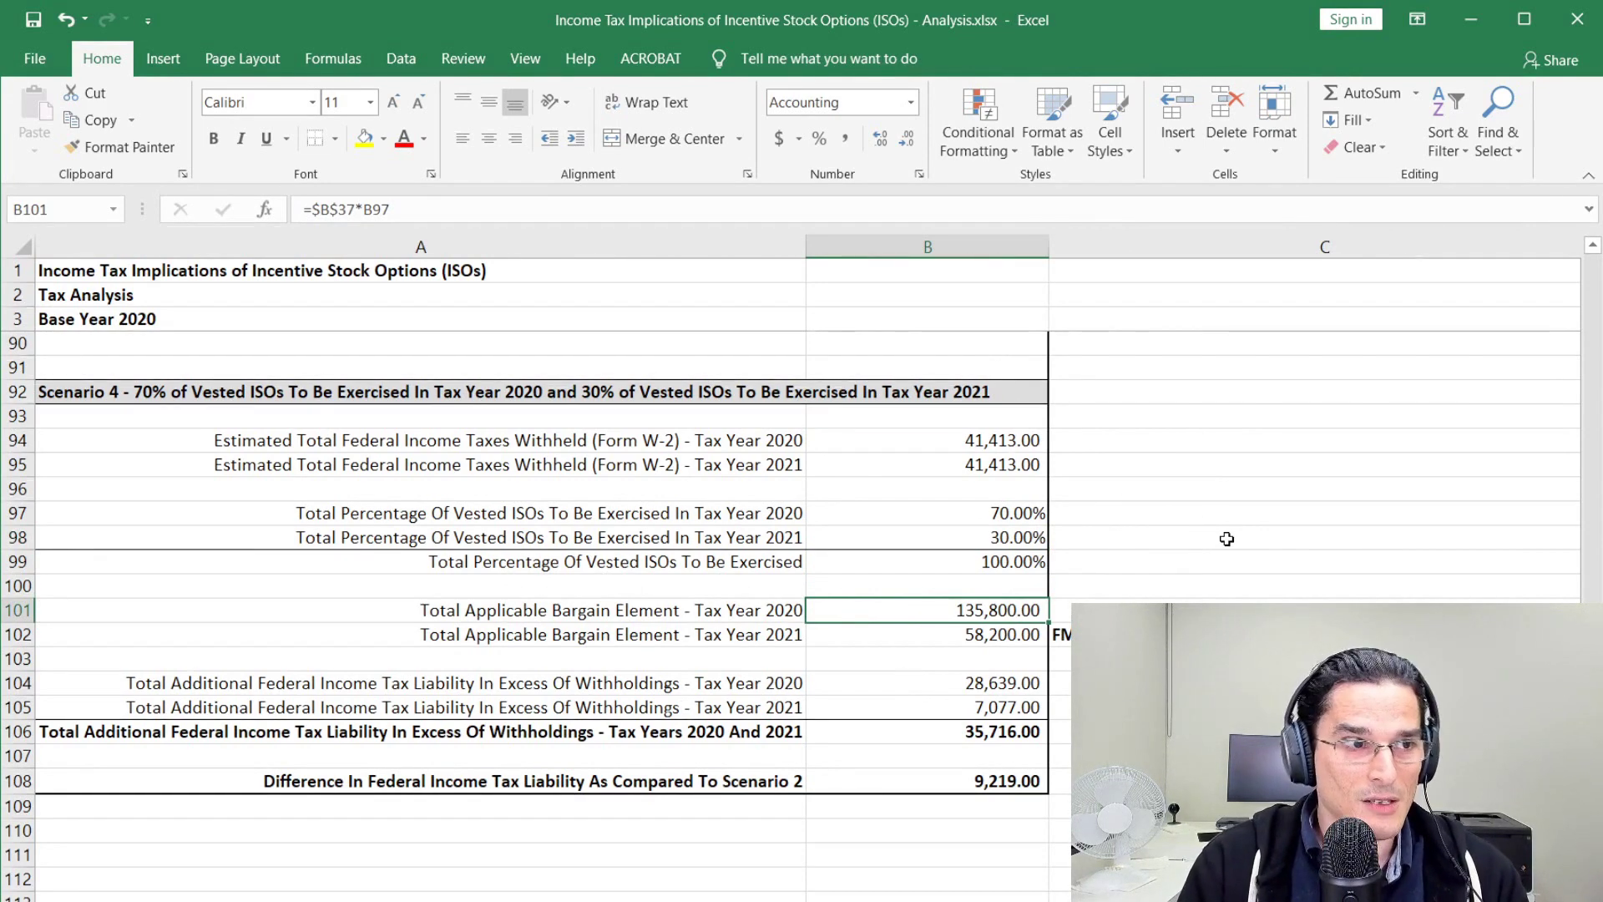
key(F2)
key(Return)
key(F2)
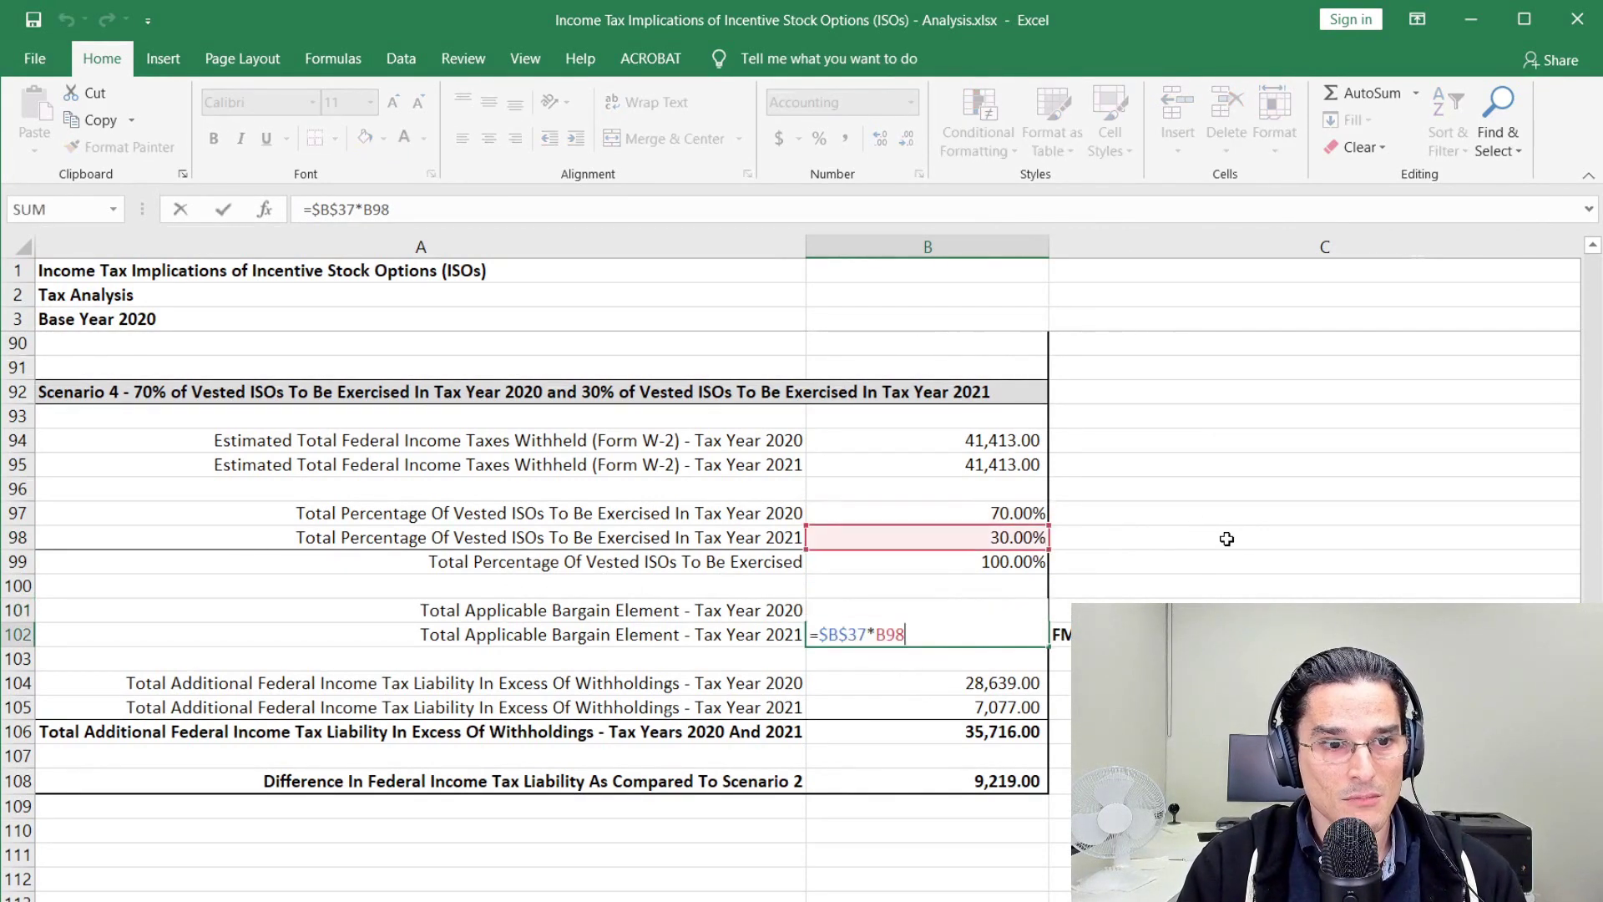
key(Escape)
key(Up)
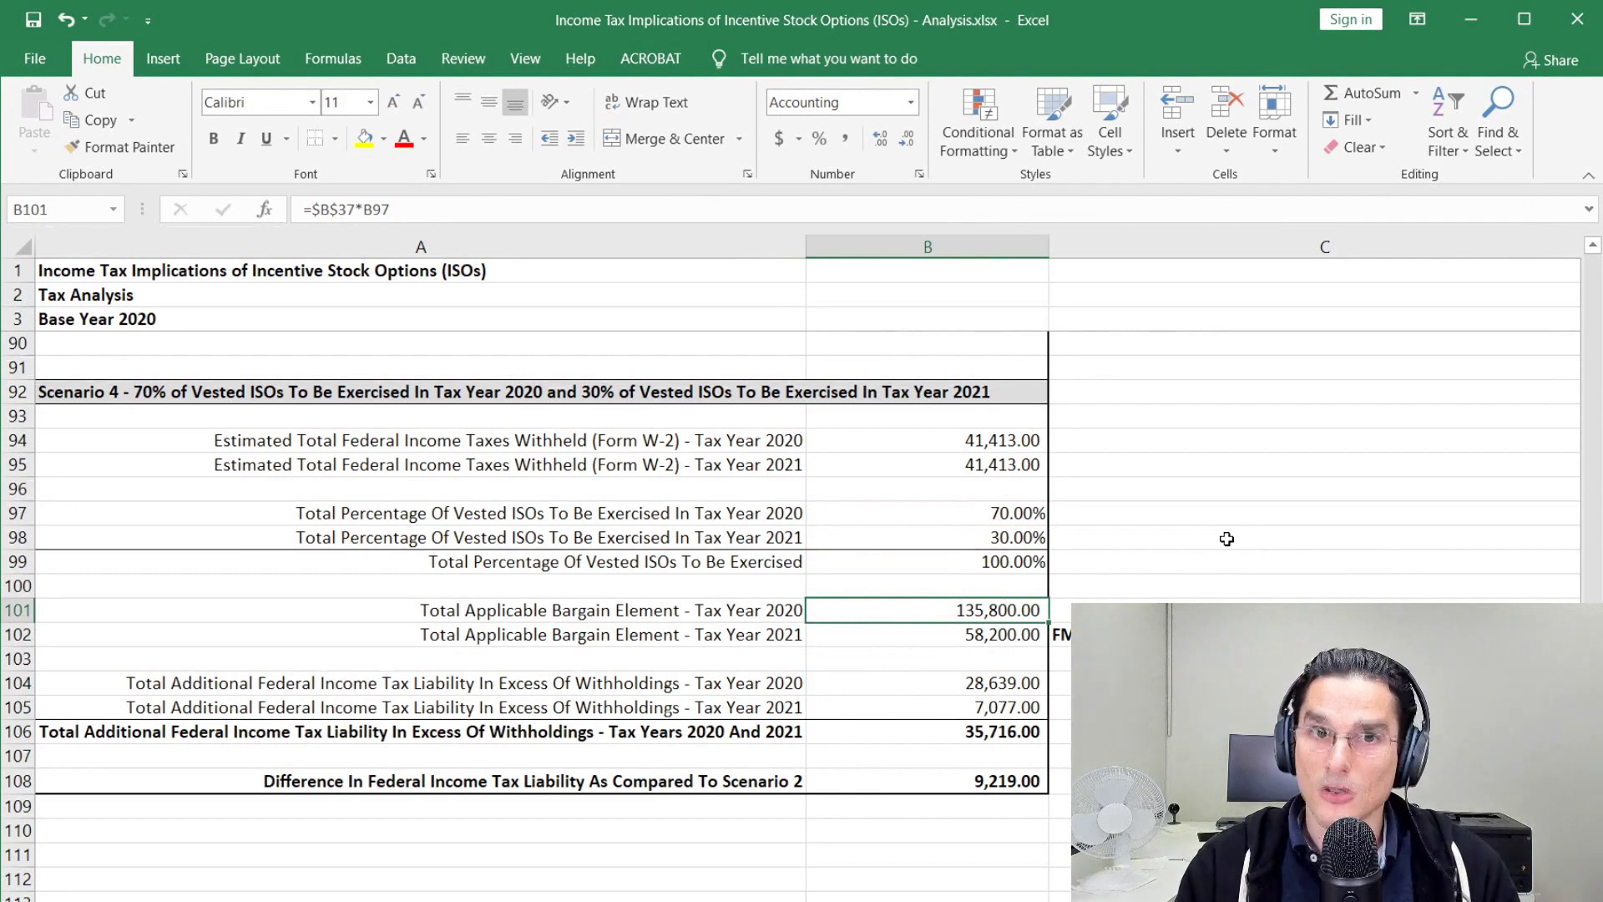
drag(991, 616, 990, 643)
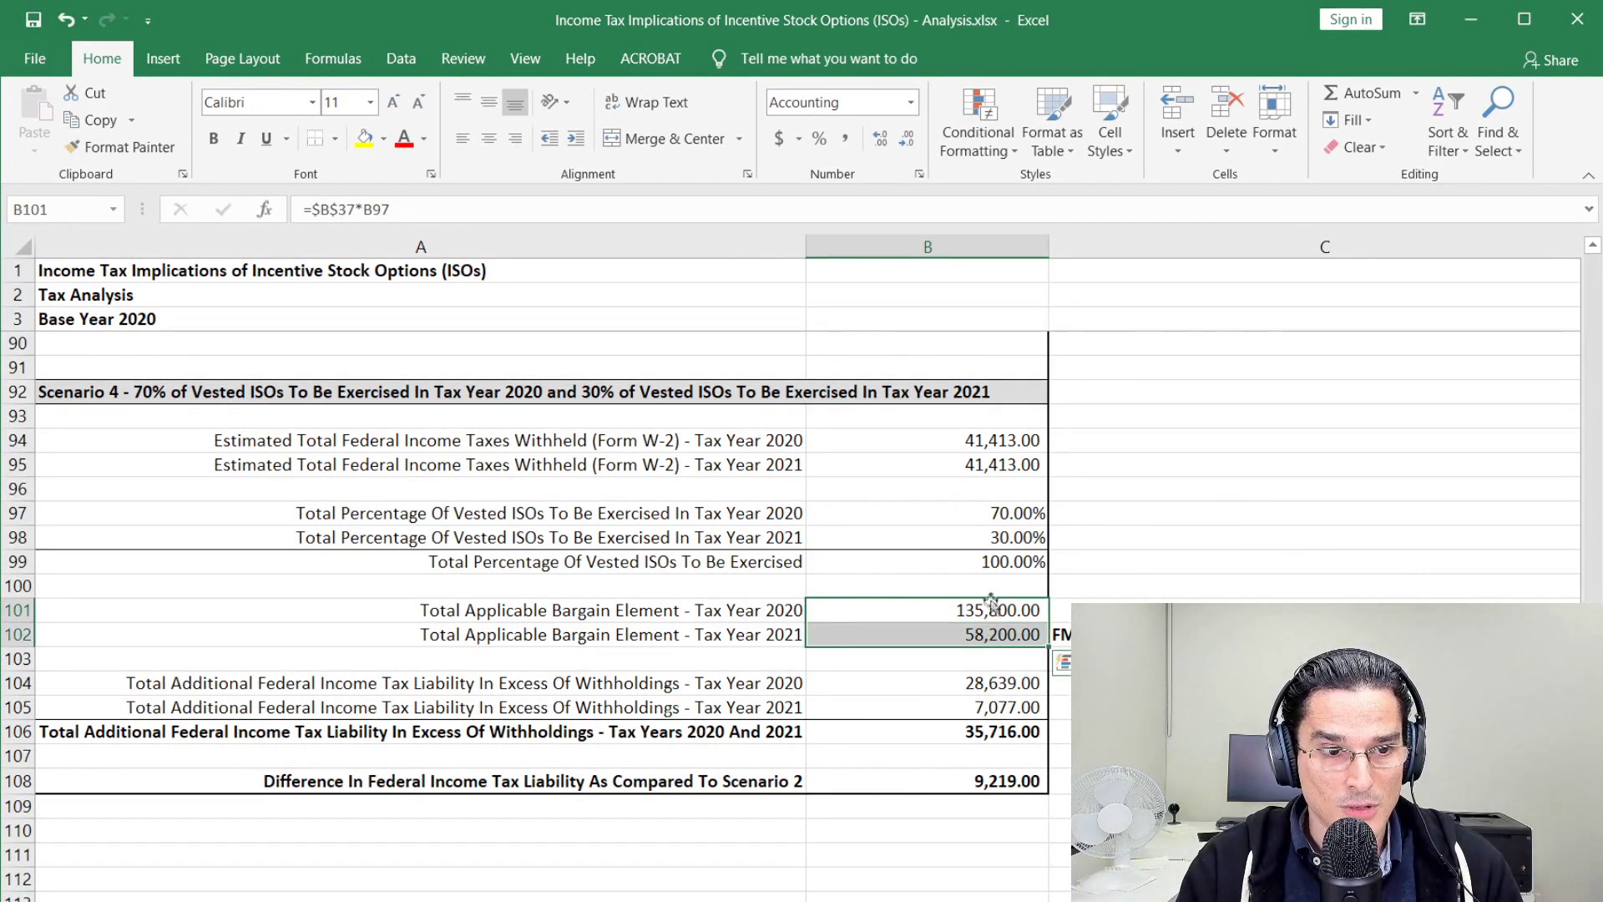
key(Up)
key(Down)
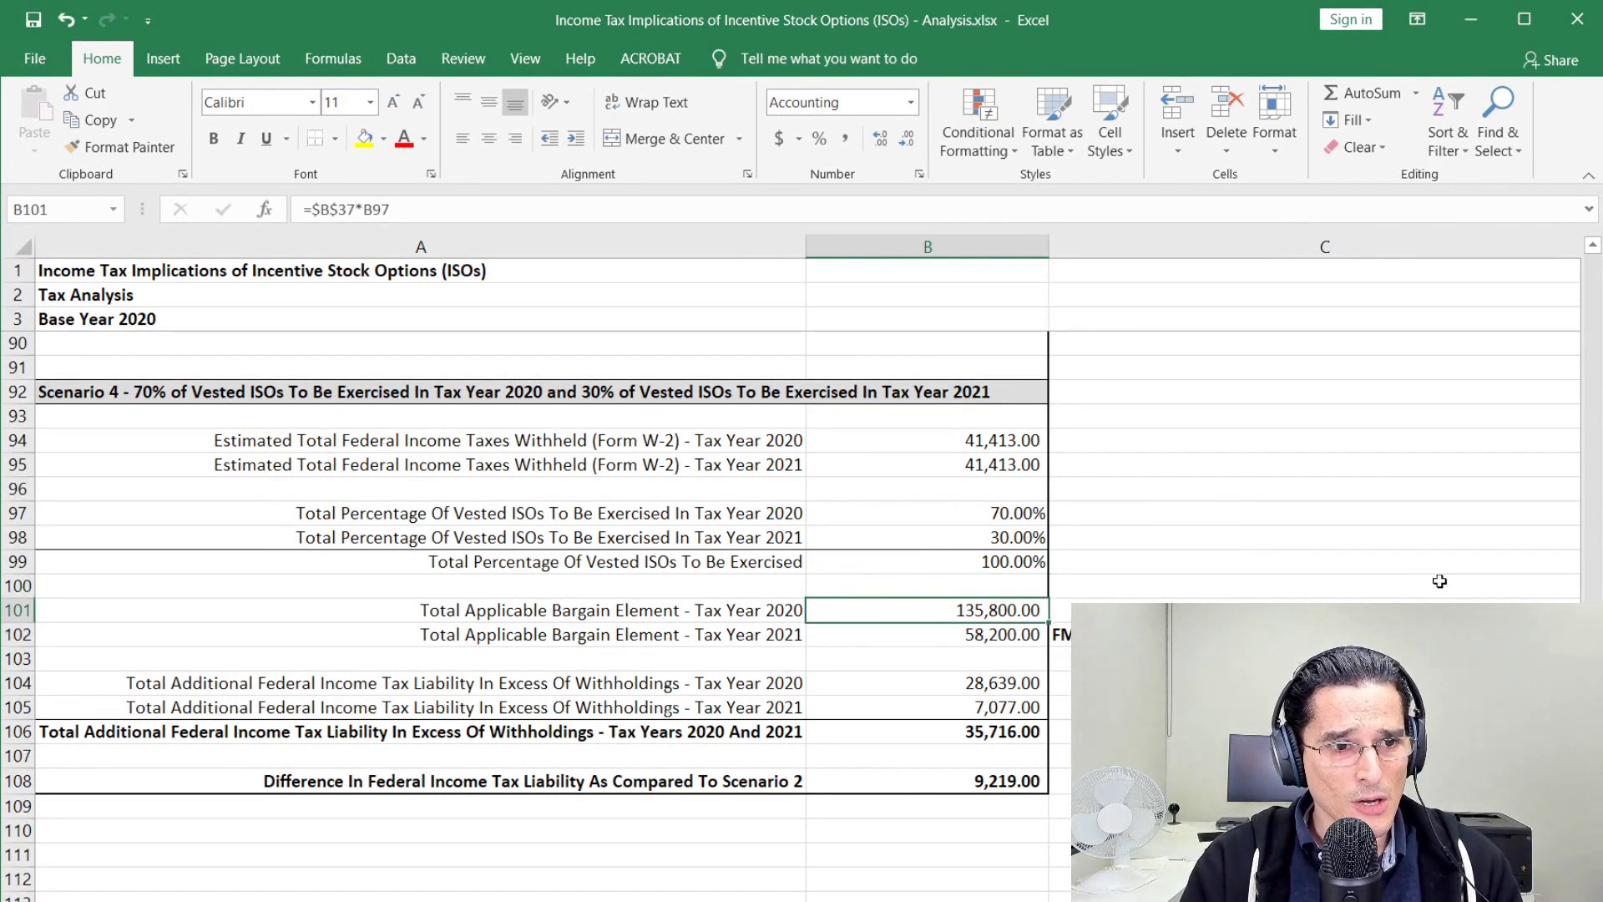
key(ctrl+c)
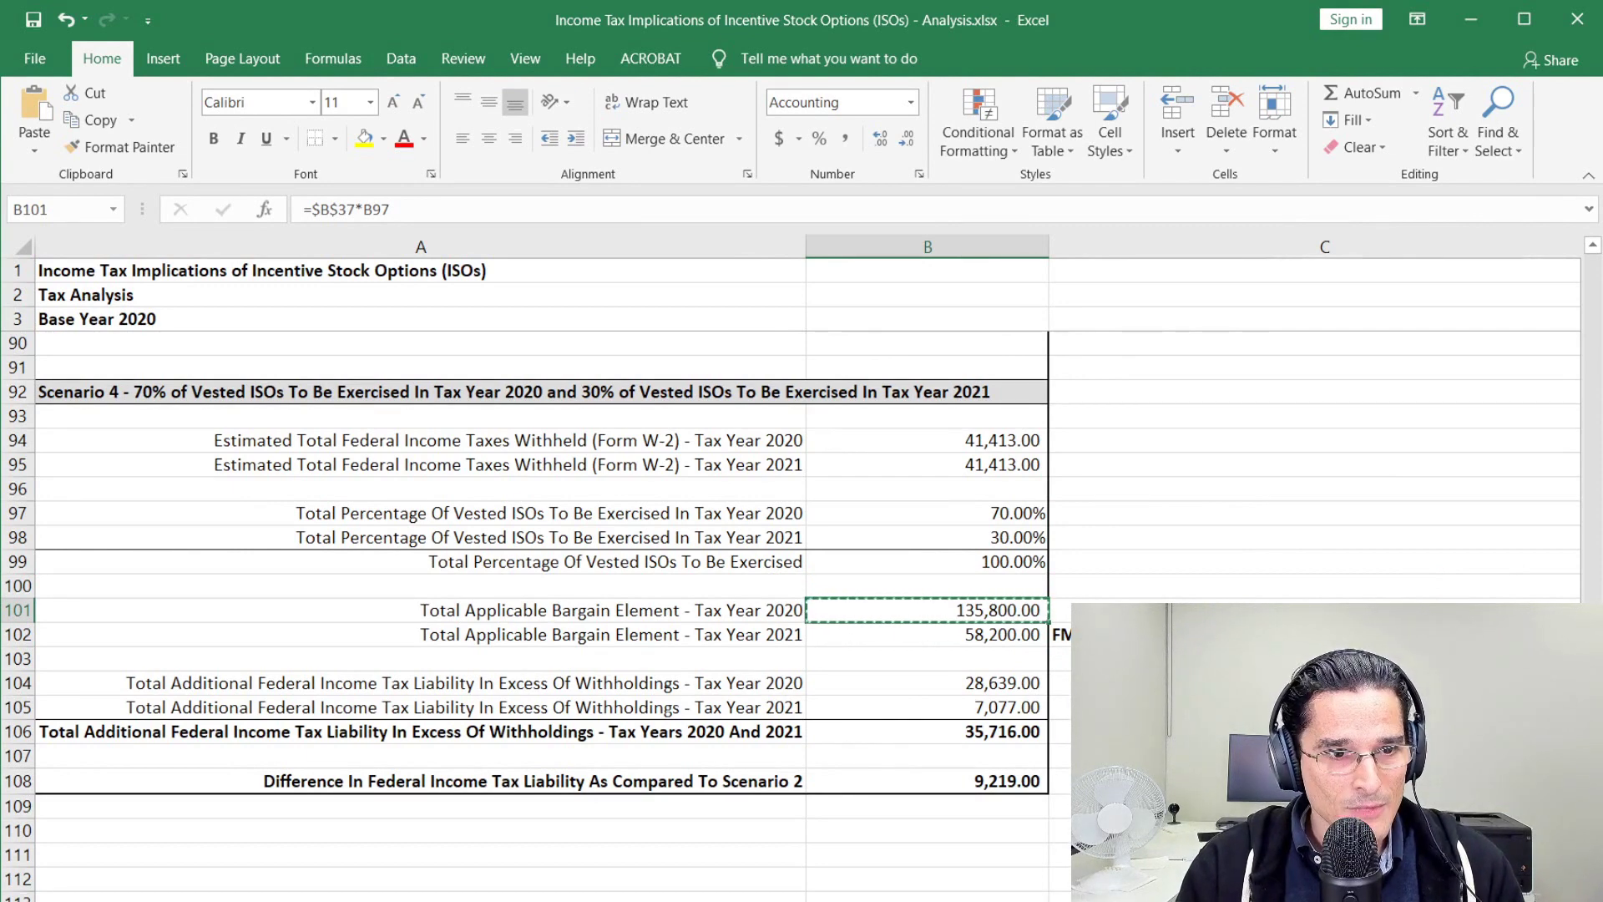
Enter 135,800 as Lacerte's incentive stock options AMT adjustment.
key(alt+Tab)
click(698, 445)
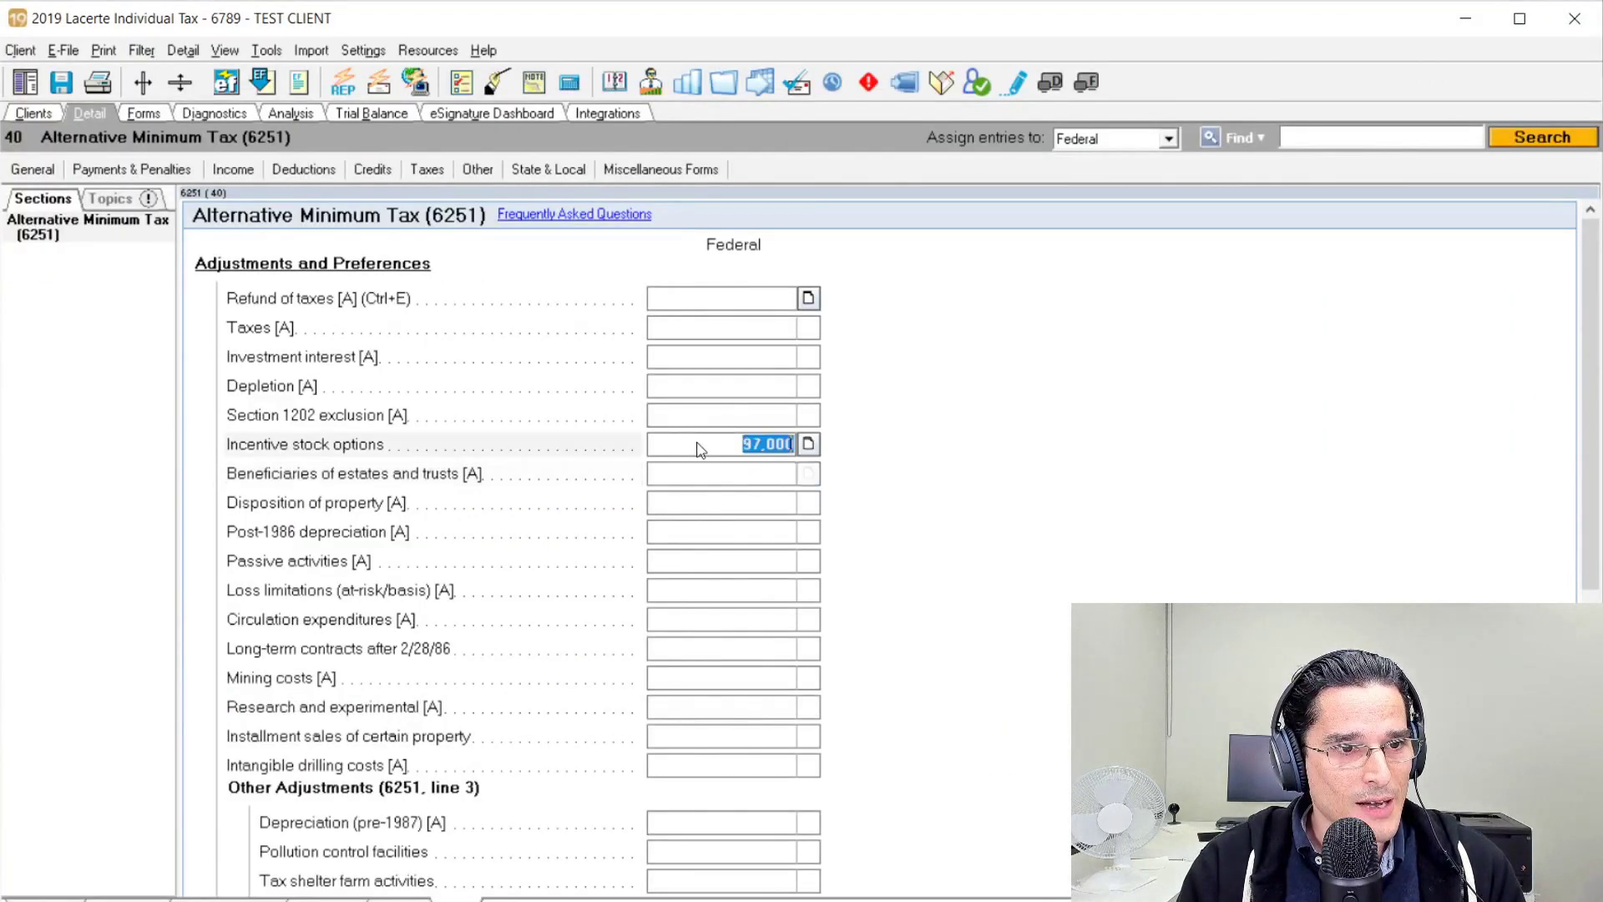
key(ctrl+v)
key(Return)
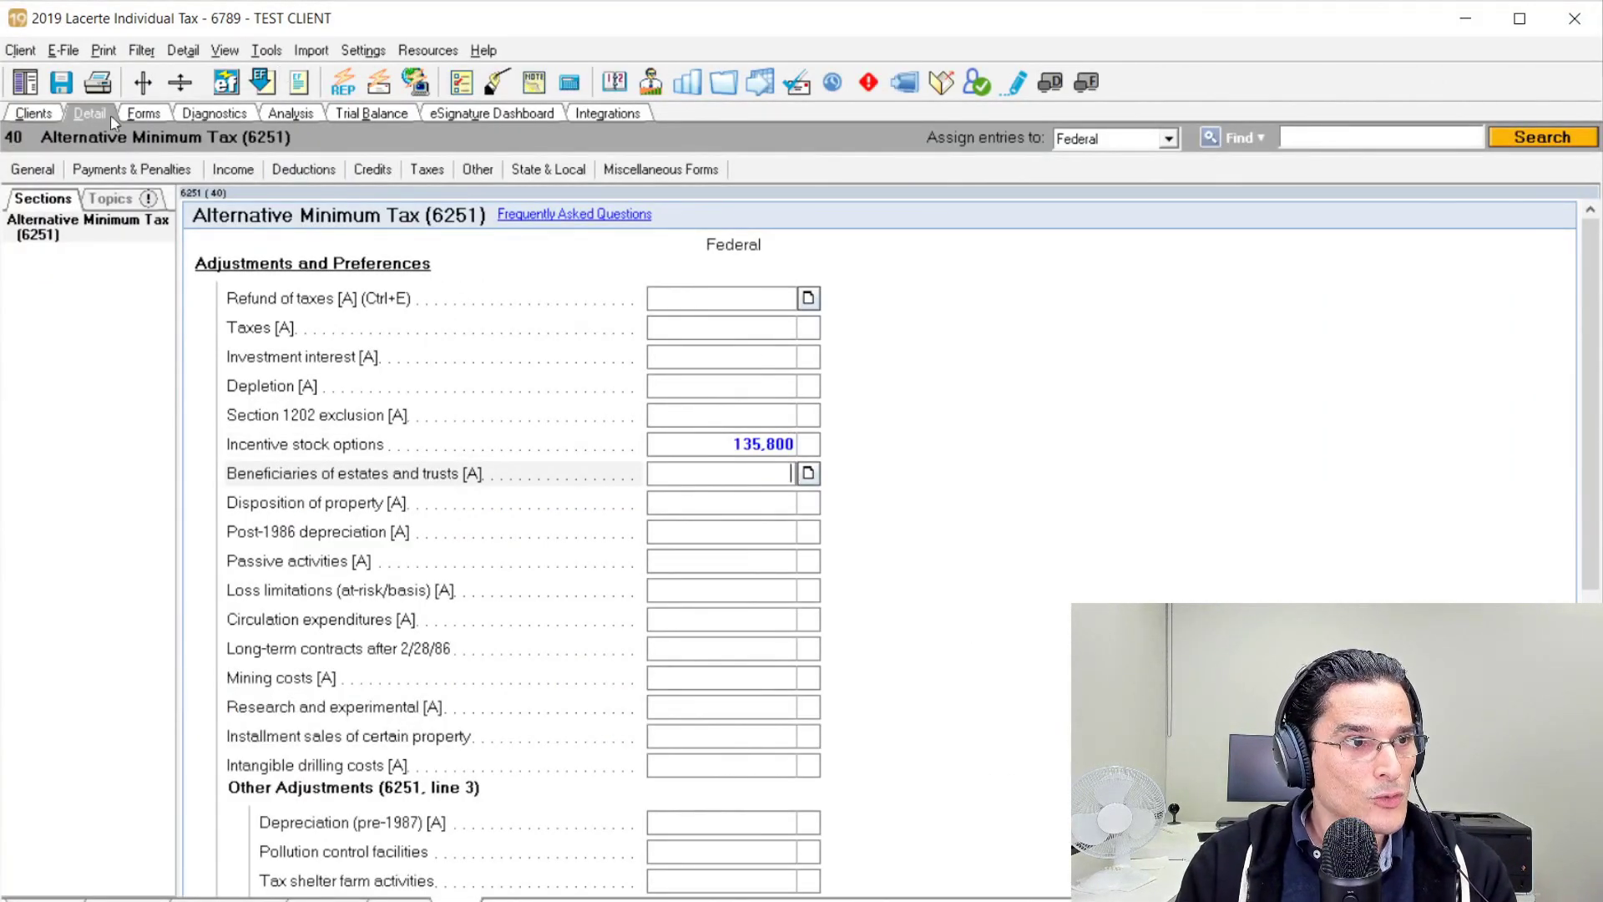
Check Form 1040's amount owed at 135,800: 28,639.
click(142, 113)
scroll(1073, 403, up, 3)
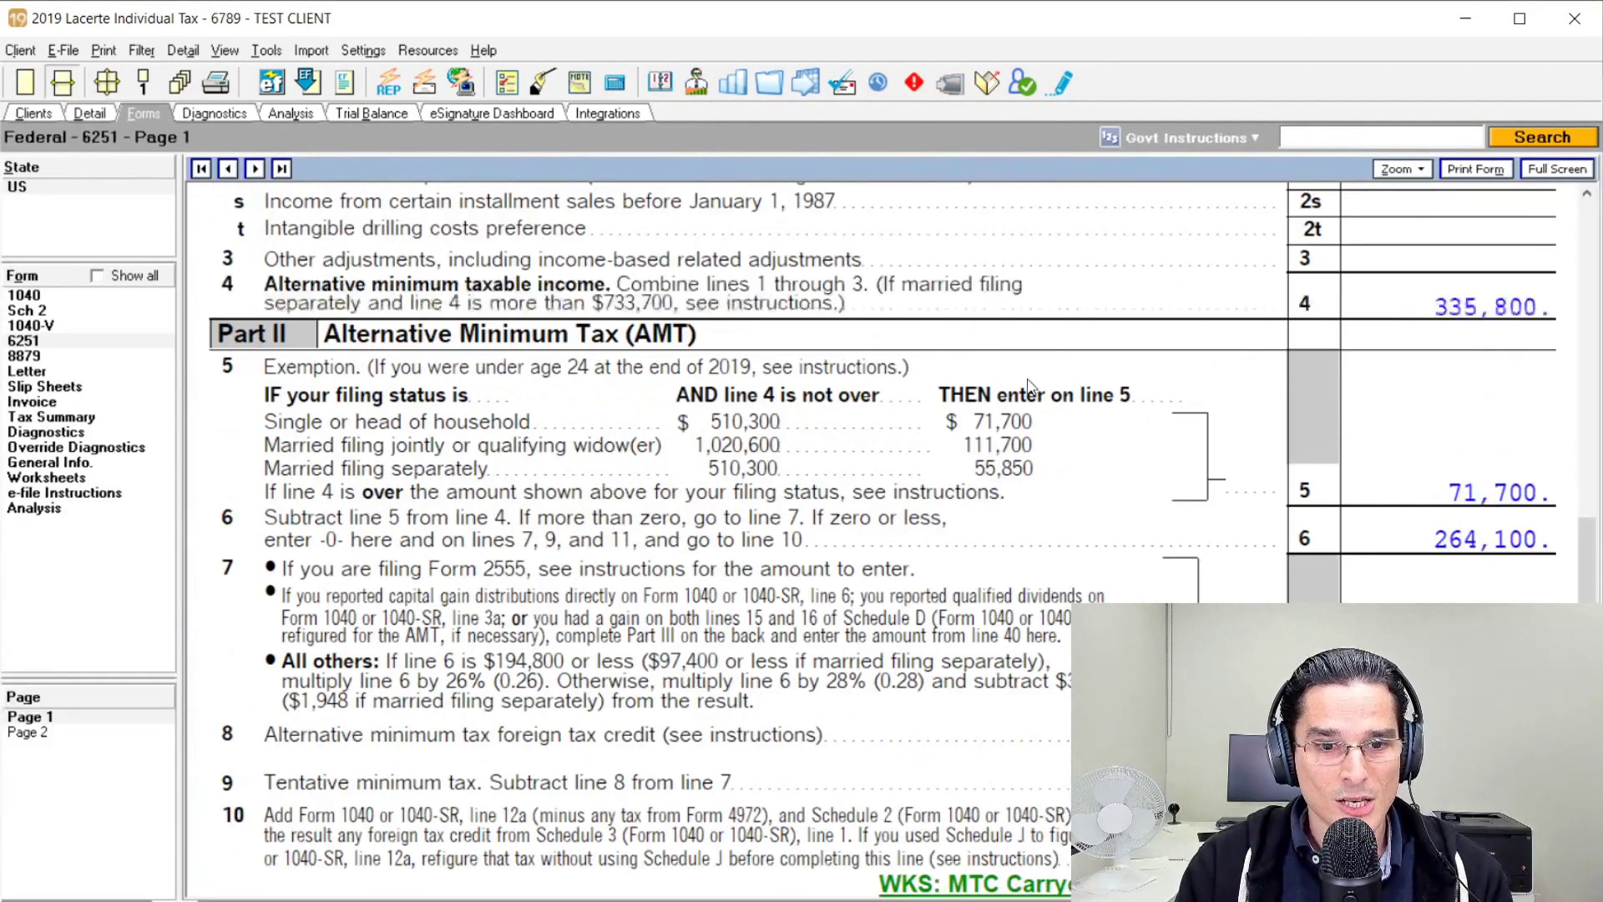
click(95, 297)
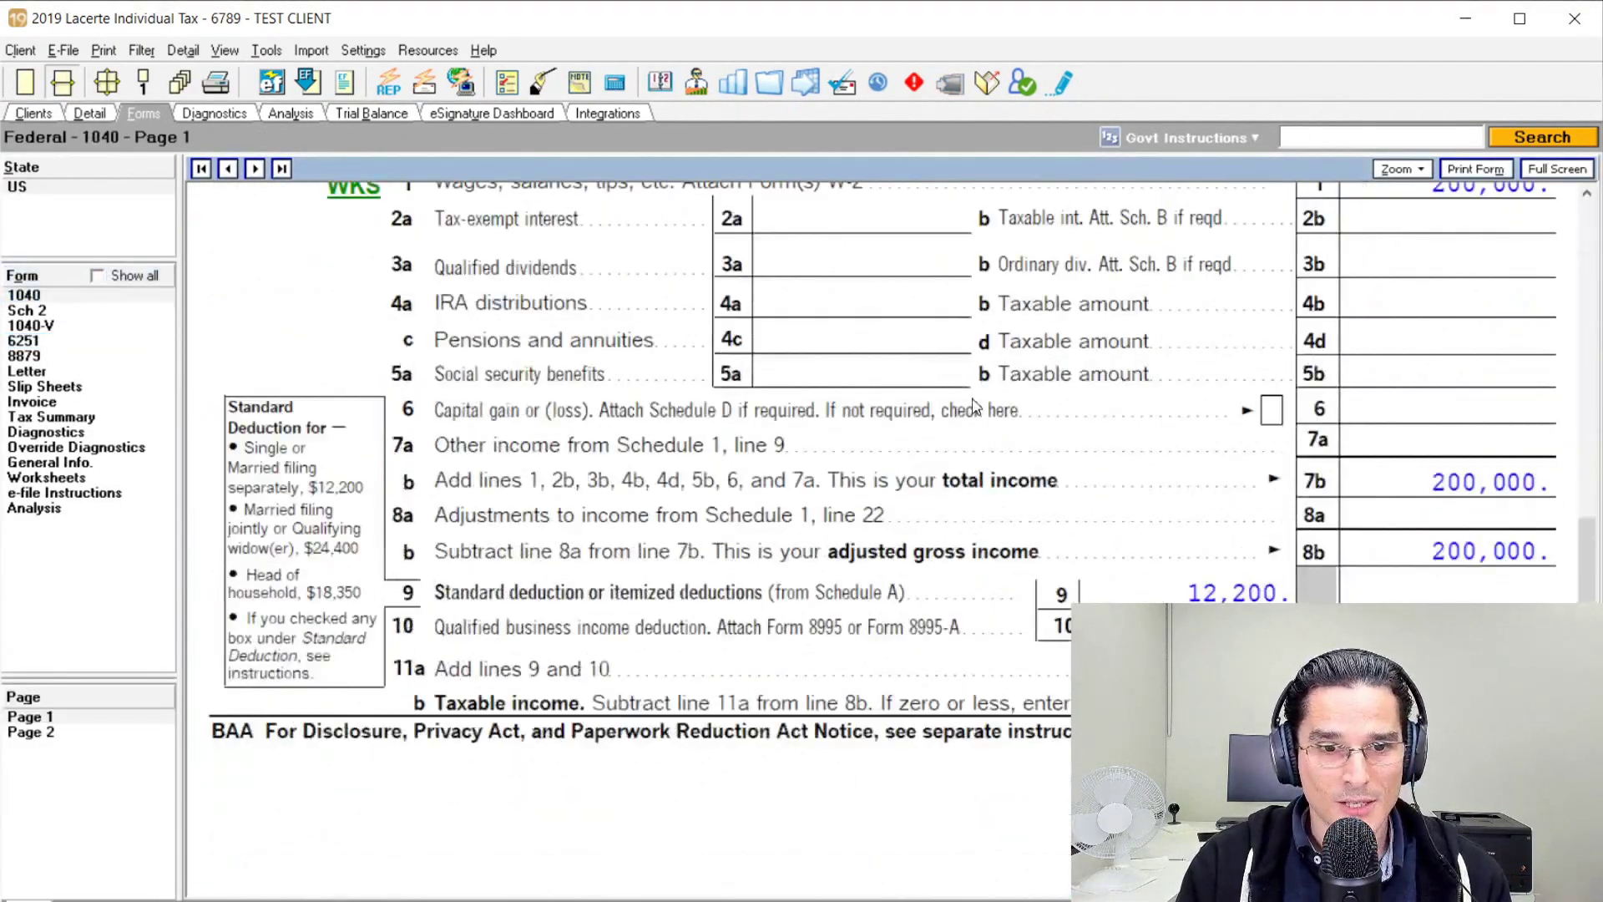
scroll(1453, 426, down, 14)
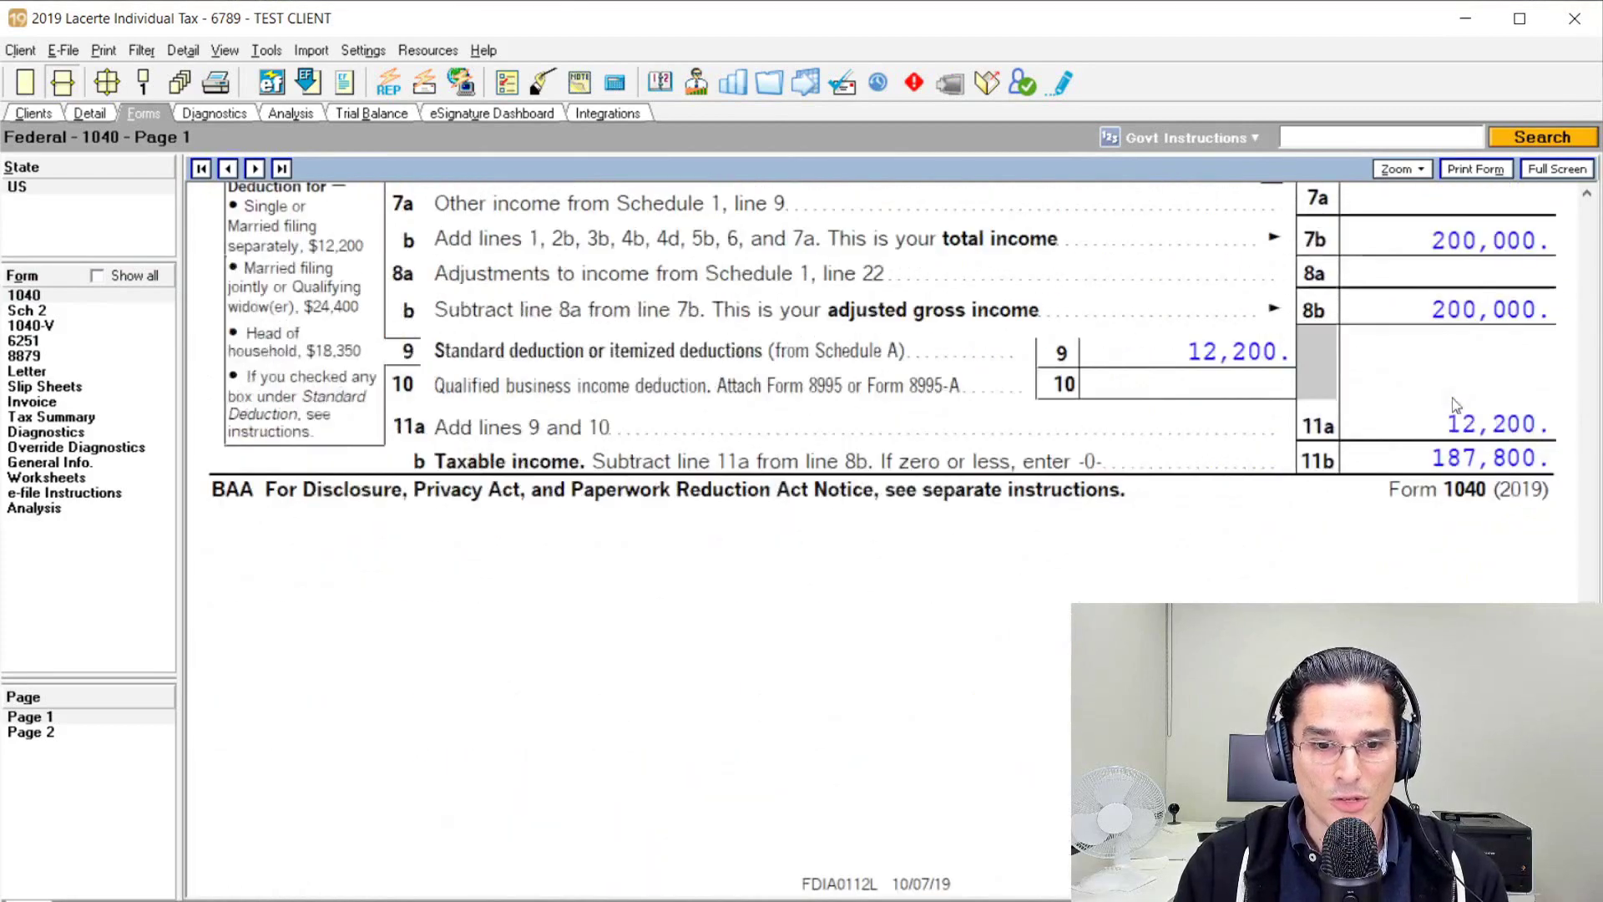
scroll(1456, 401, down, 5)
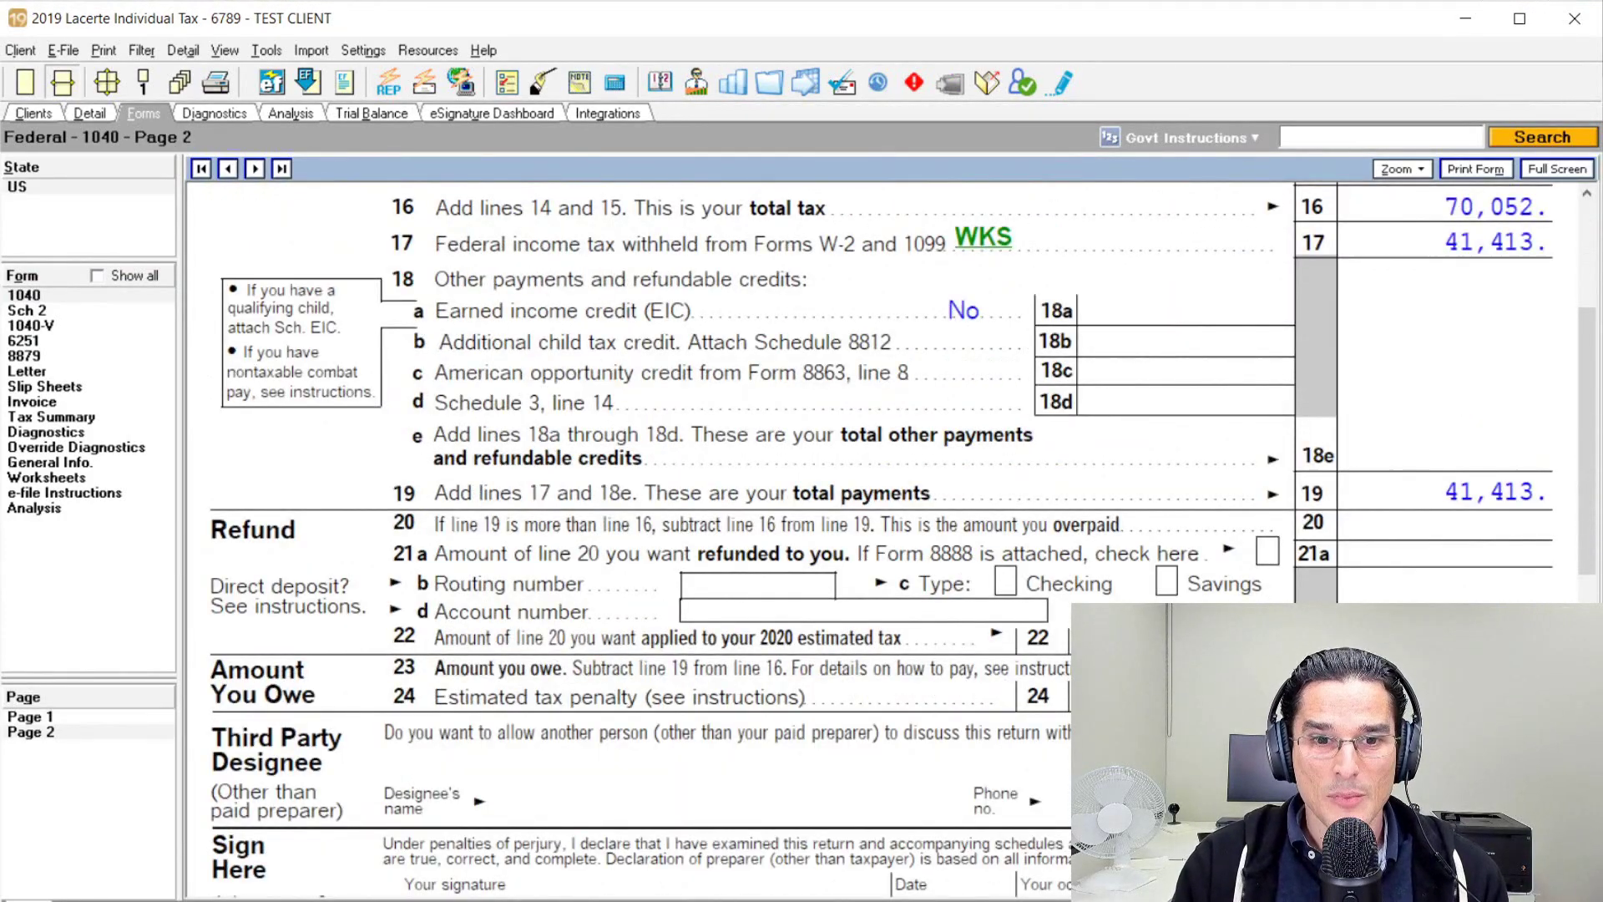
scroll(1490, 584, down, 3)
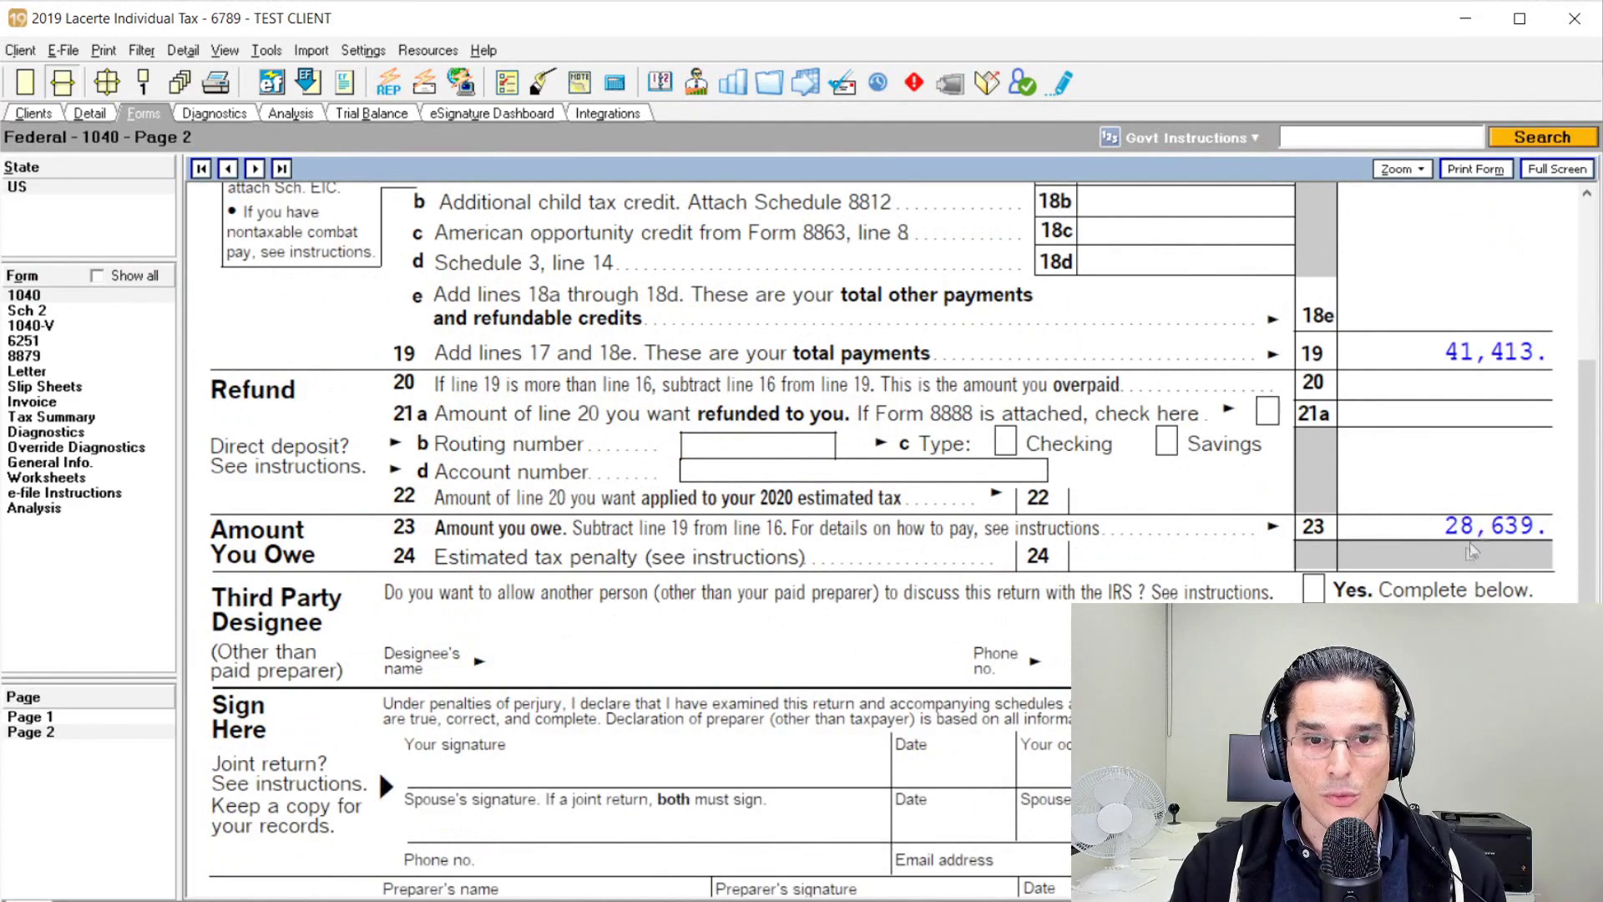
Copy Scenario 4's 2021 bargain element of 58,200.00 from the workbook.
key(alt+Tab)
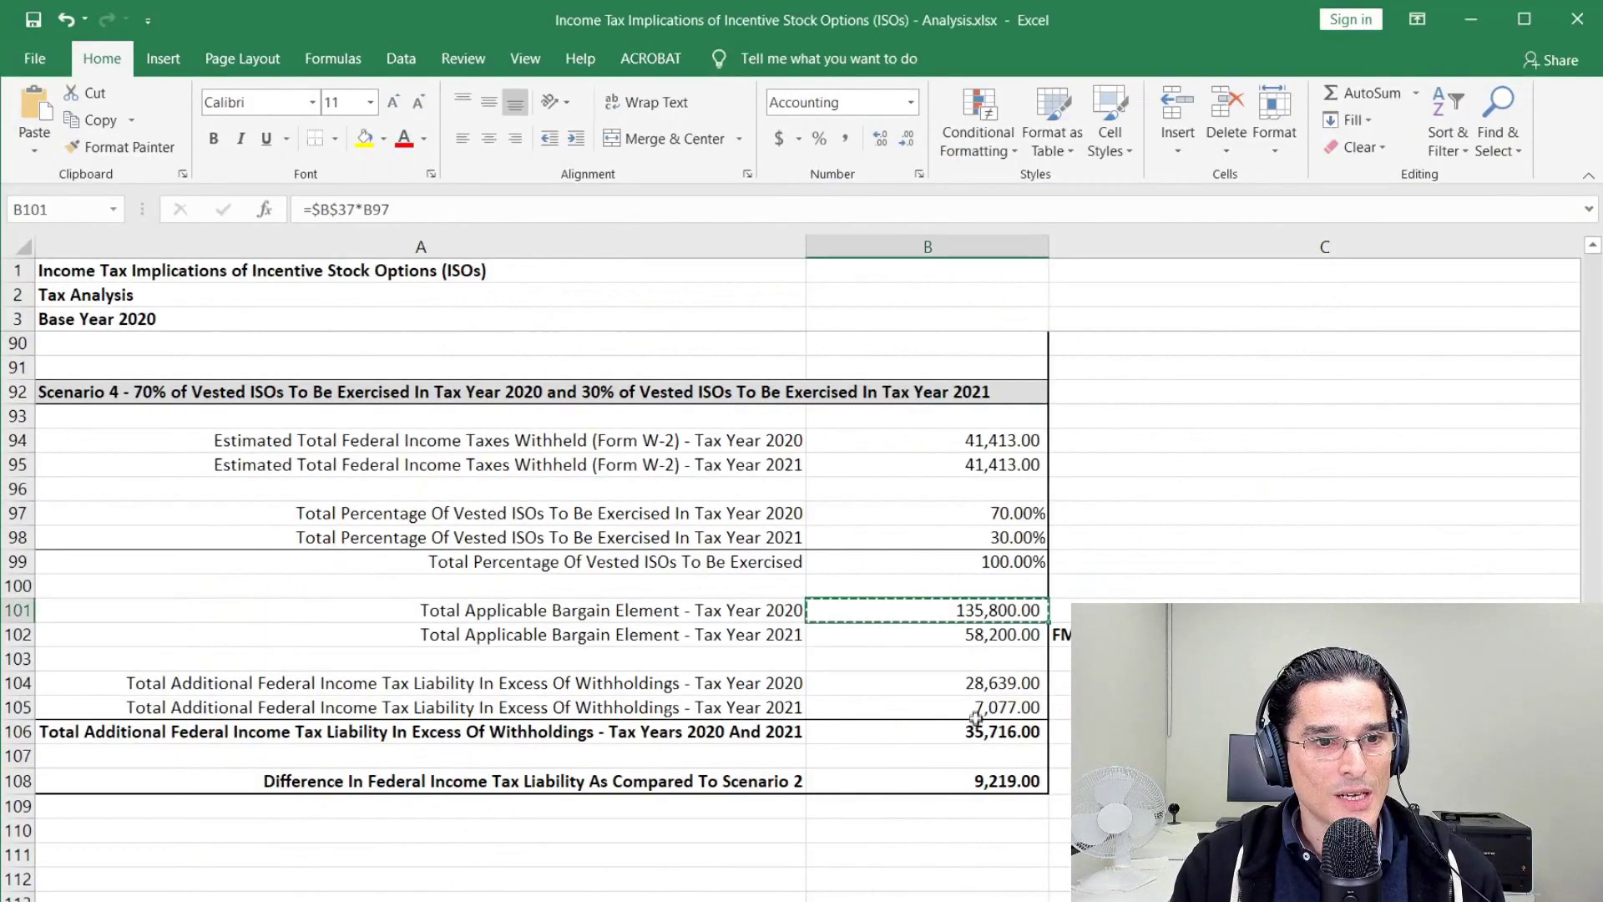
click(969, 683)
key(Escape)
scroll(877, 616, down, 2)
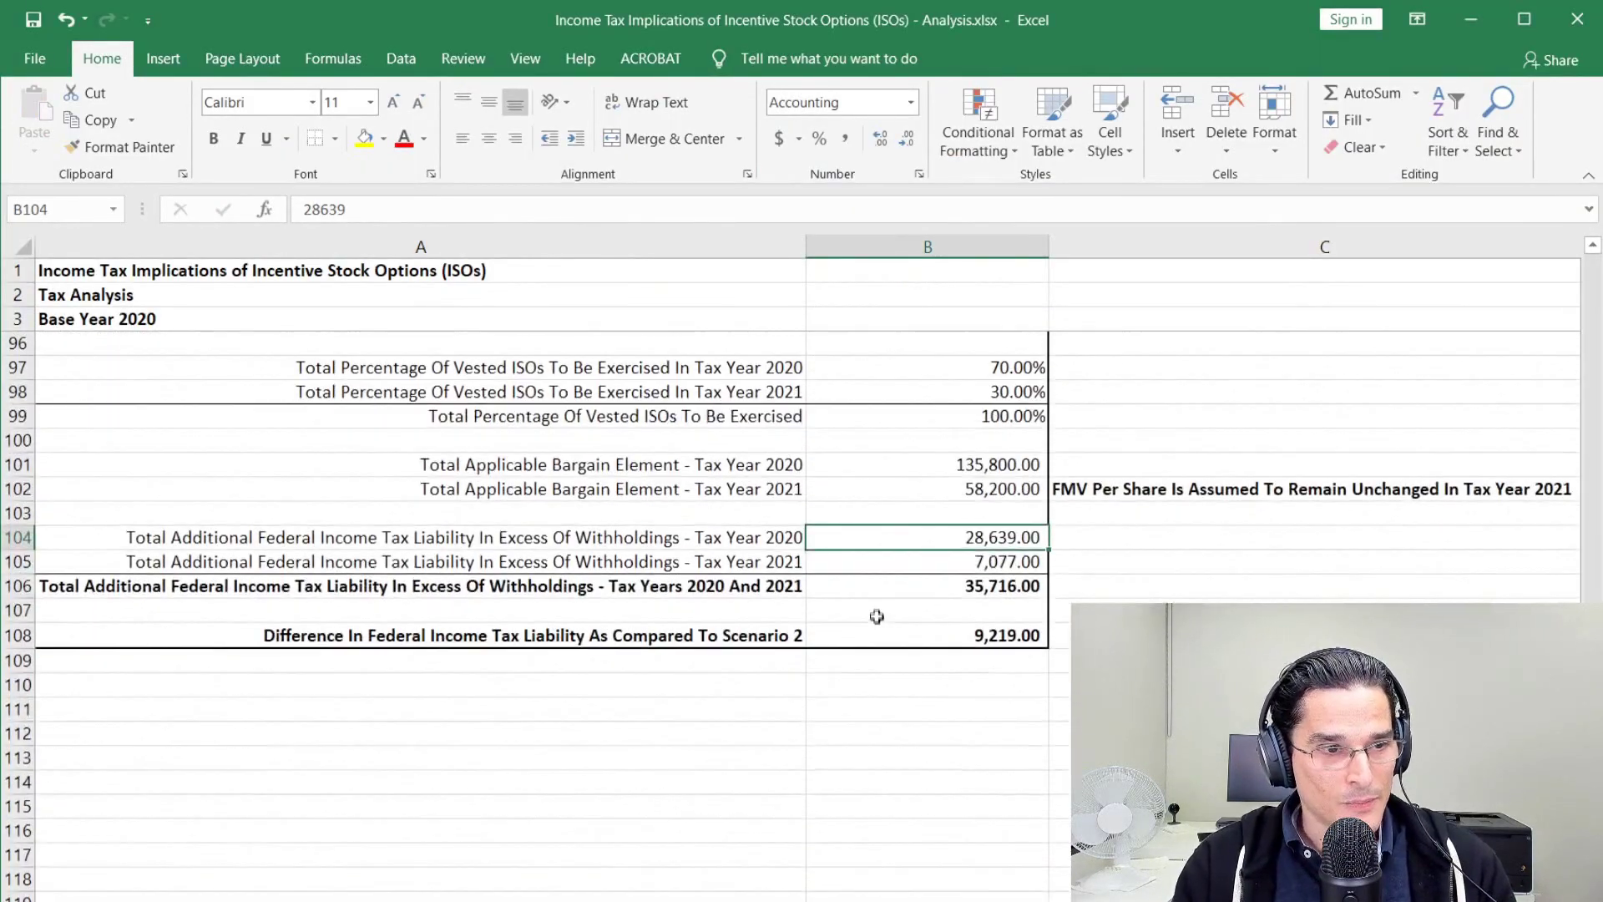
click(946, 486)
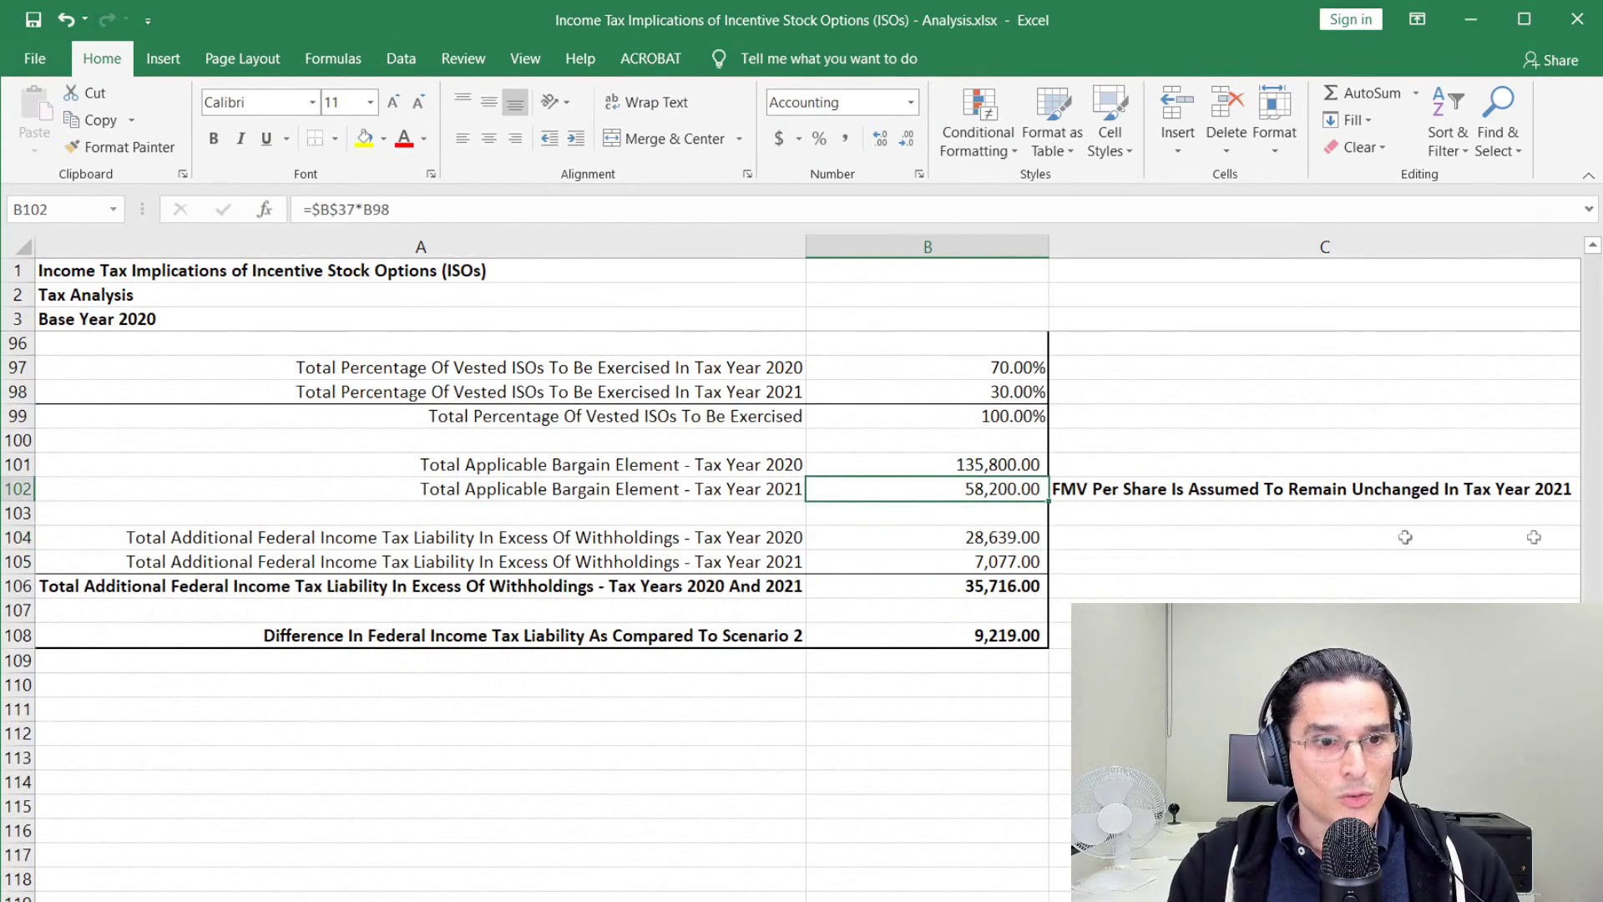
key(ctrl+c)
Enter 58,200 as the incentive stock options adjustment and confirm Form 1040 shows 7,077 owed.
key(alt+Tab)
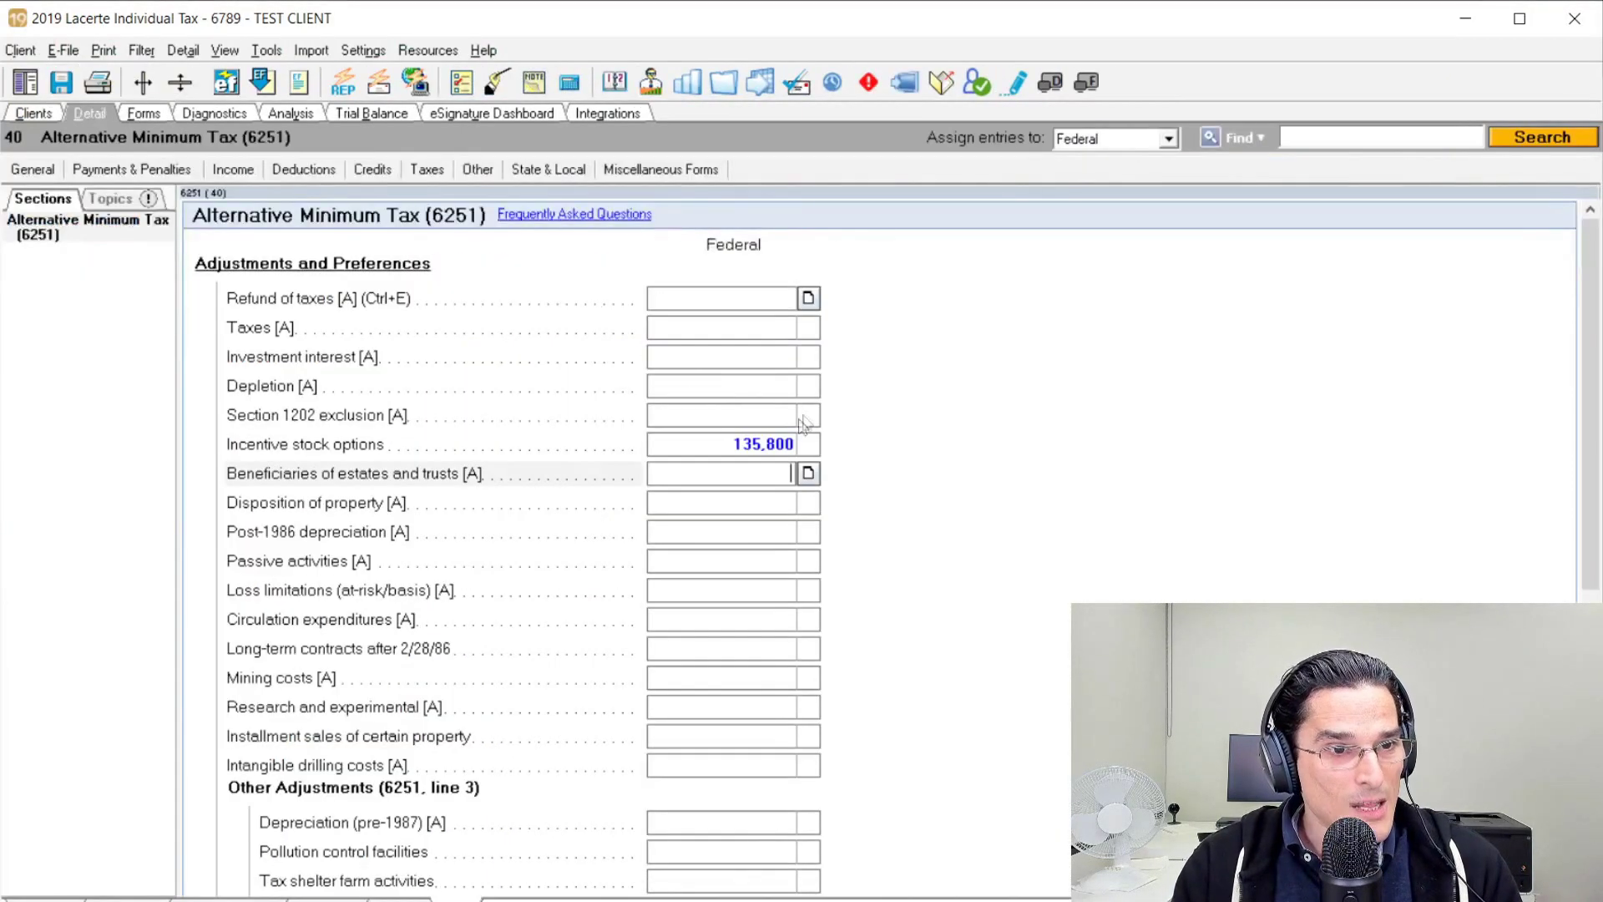
click(751, 443)
key(ctrl+v)
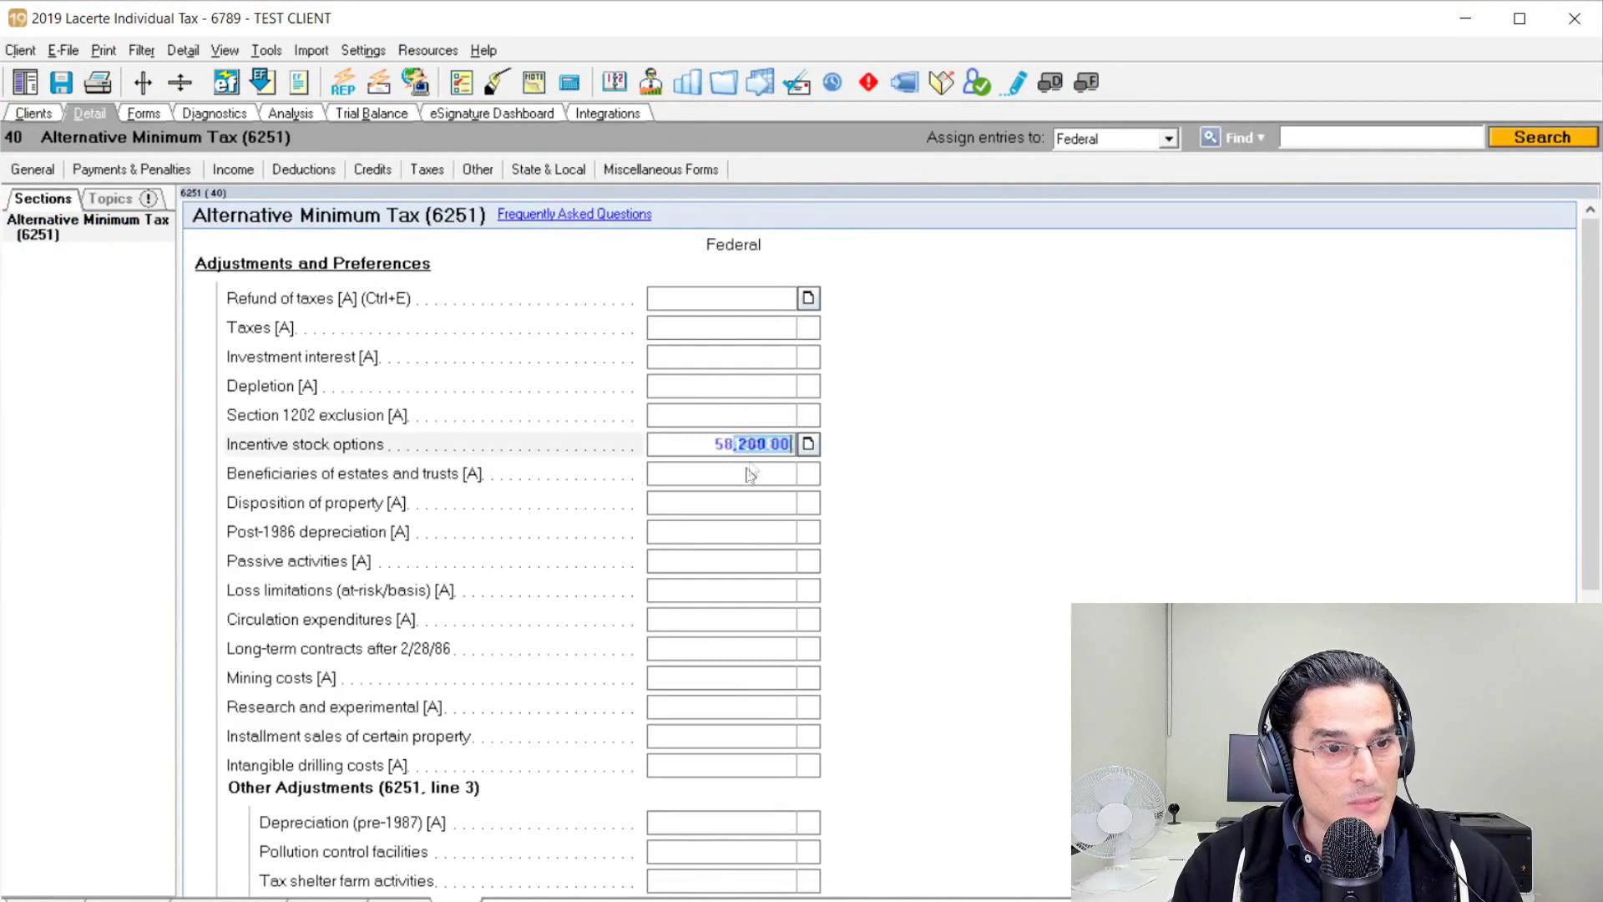
key(Return)
click(138, 114)
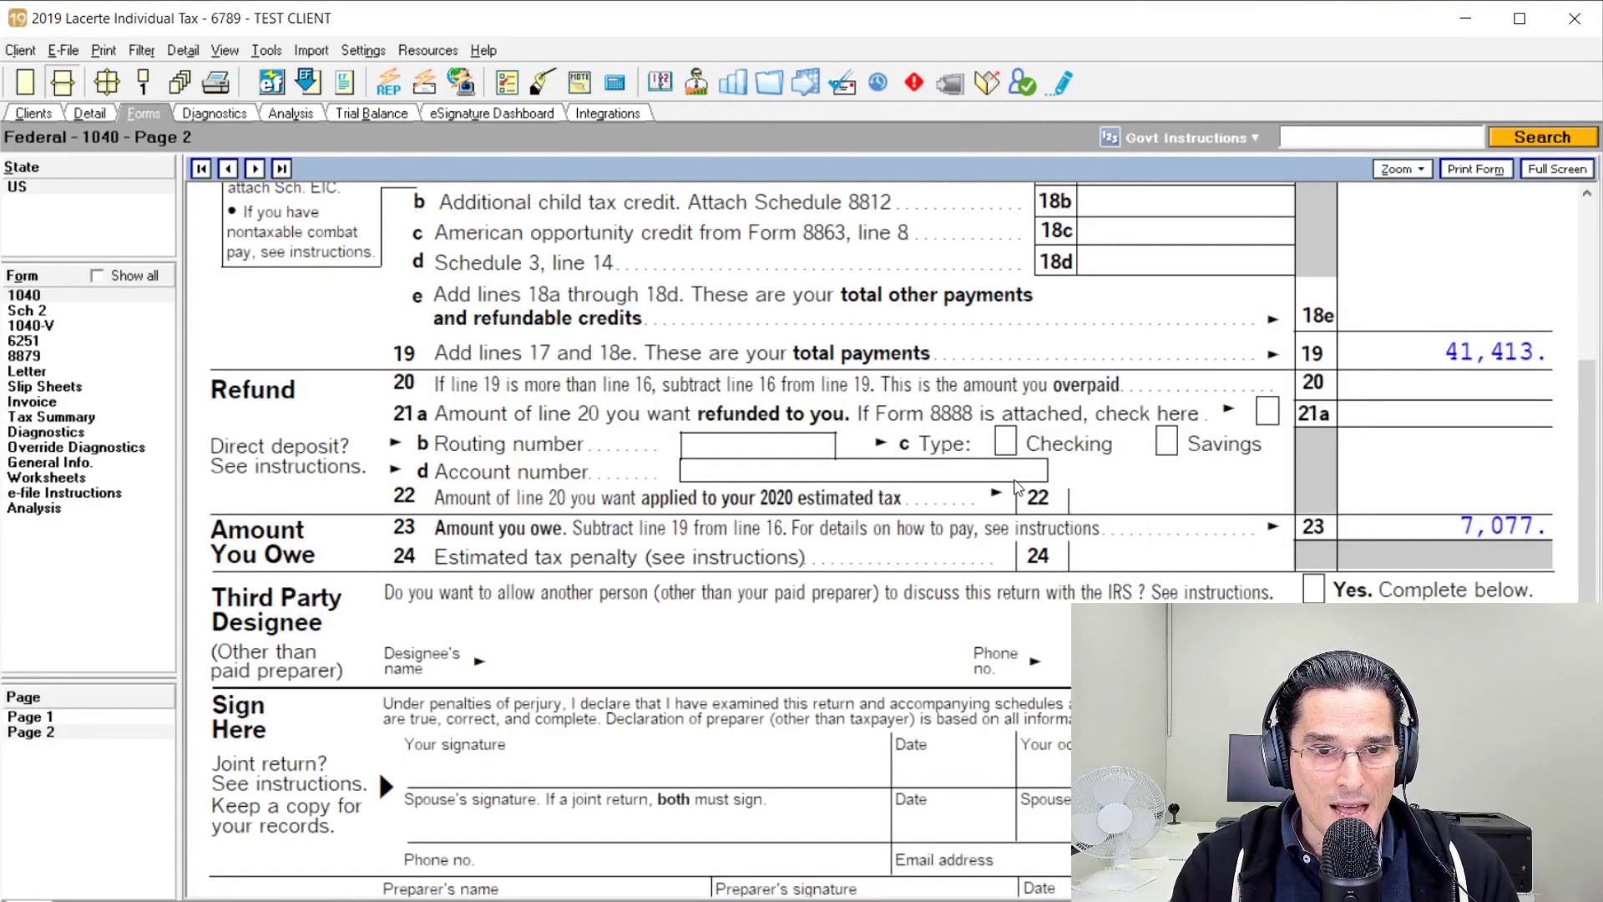
key(alt+Tab)
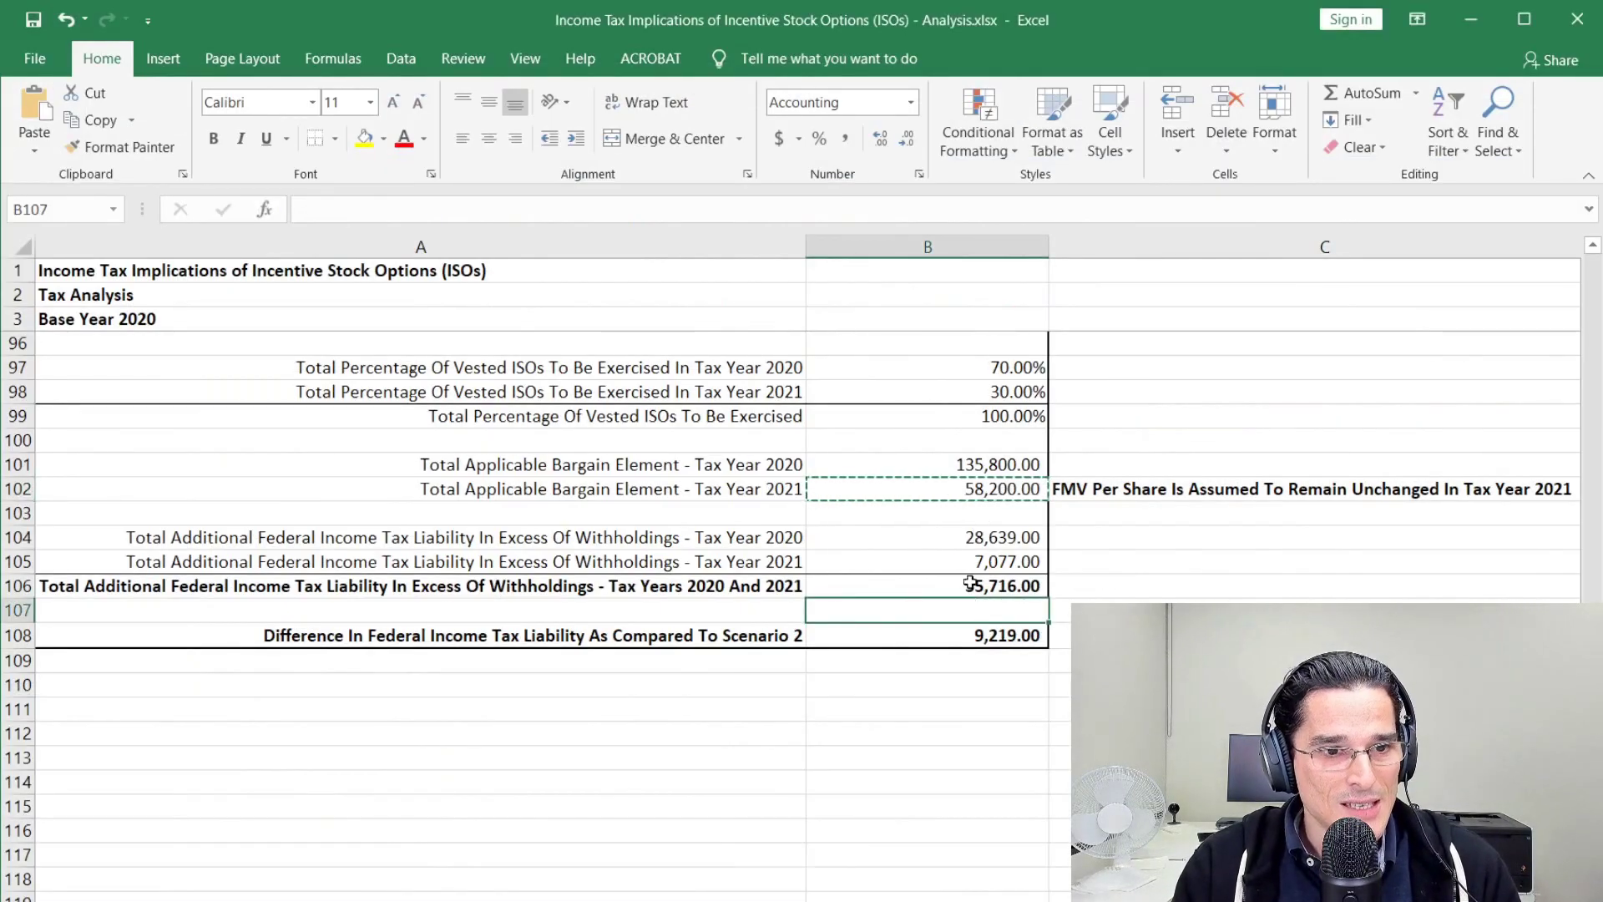
click(1012, 585)
key(F2)
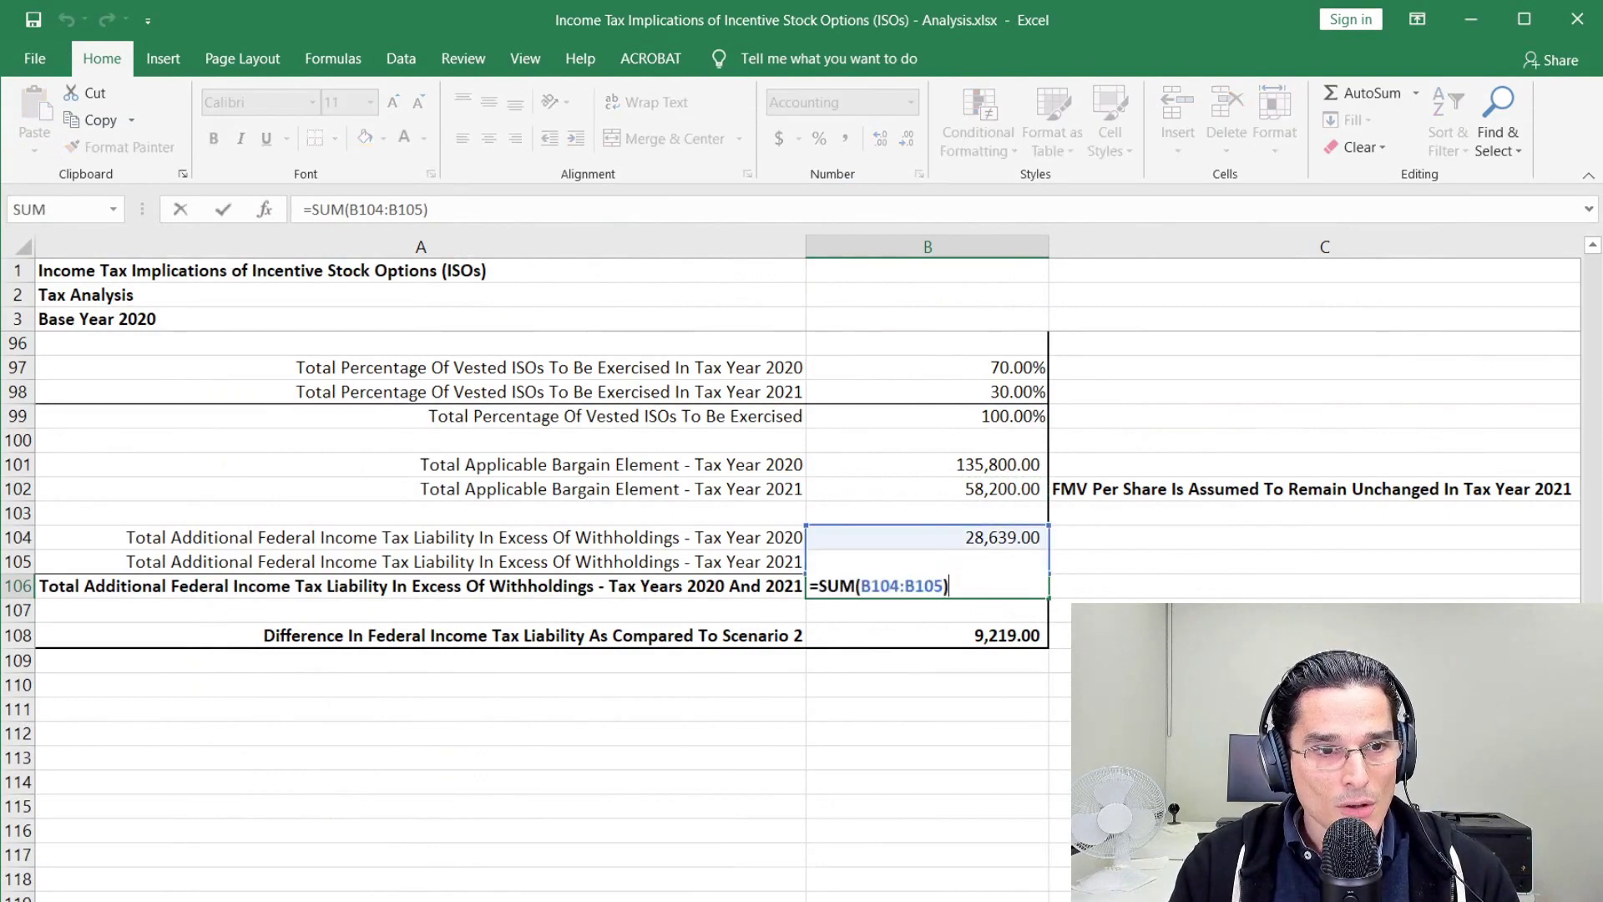
key(Escape)
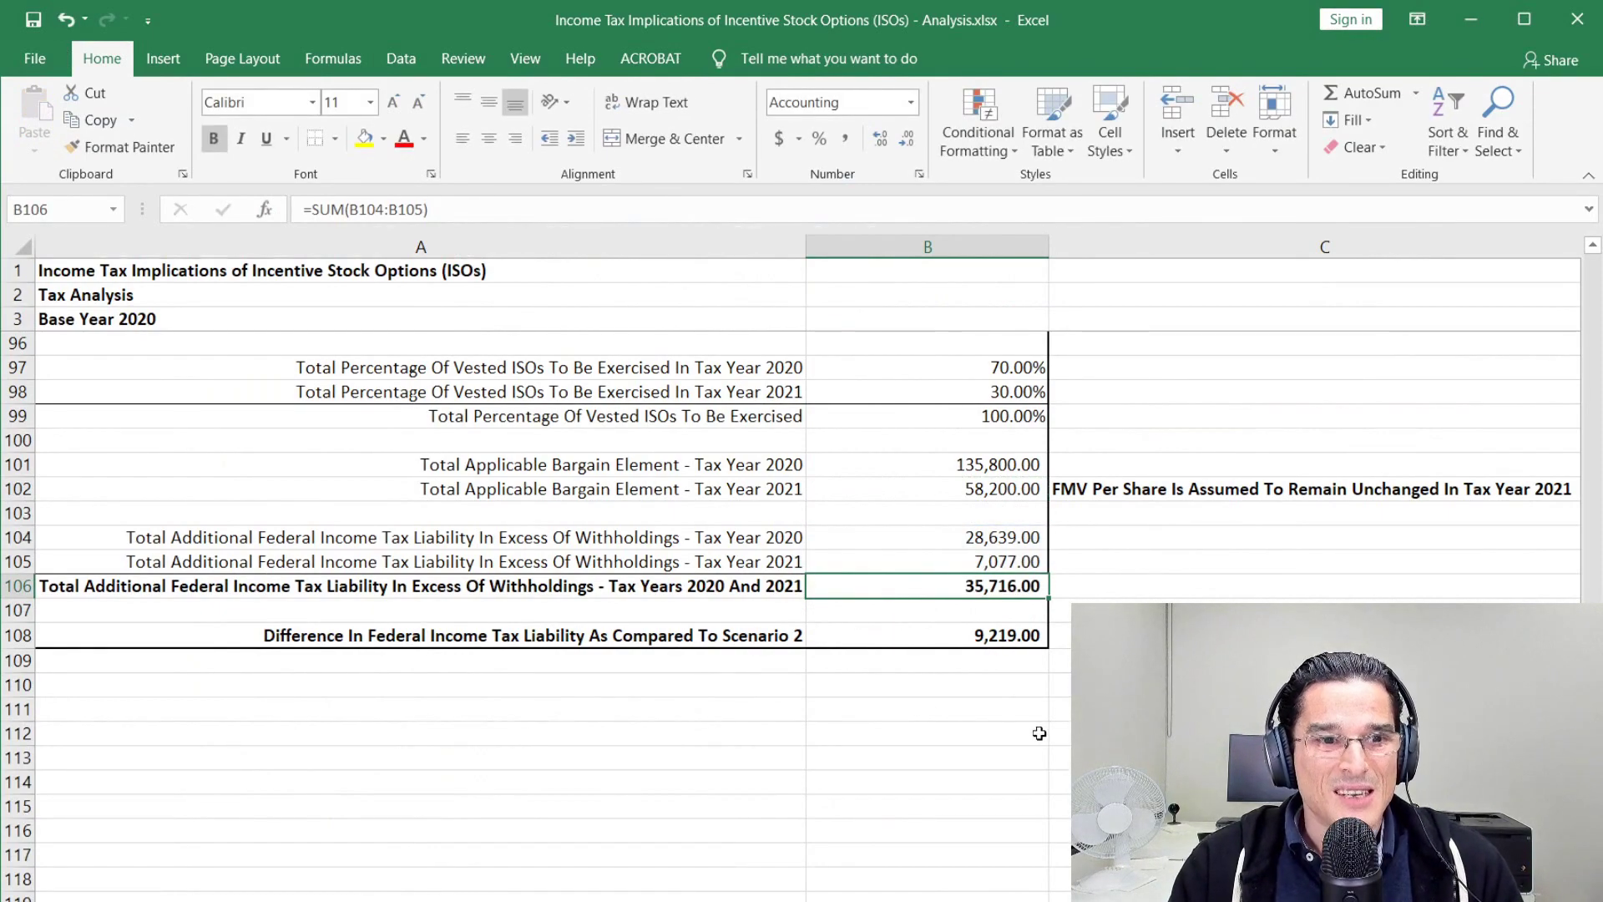
scroll(1041, 732, up, 5)
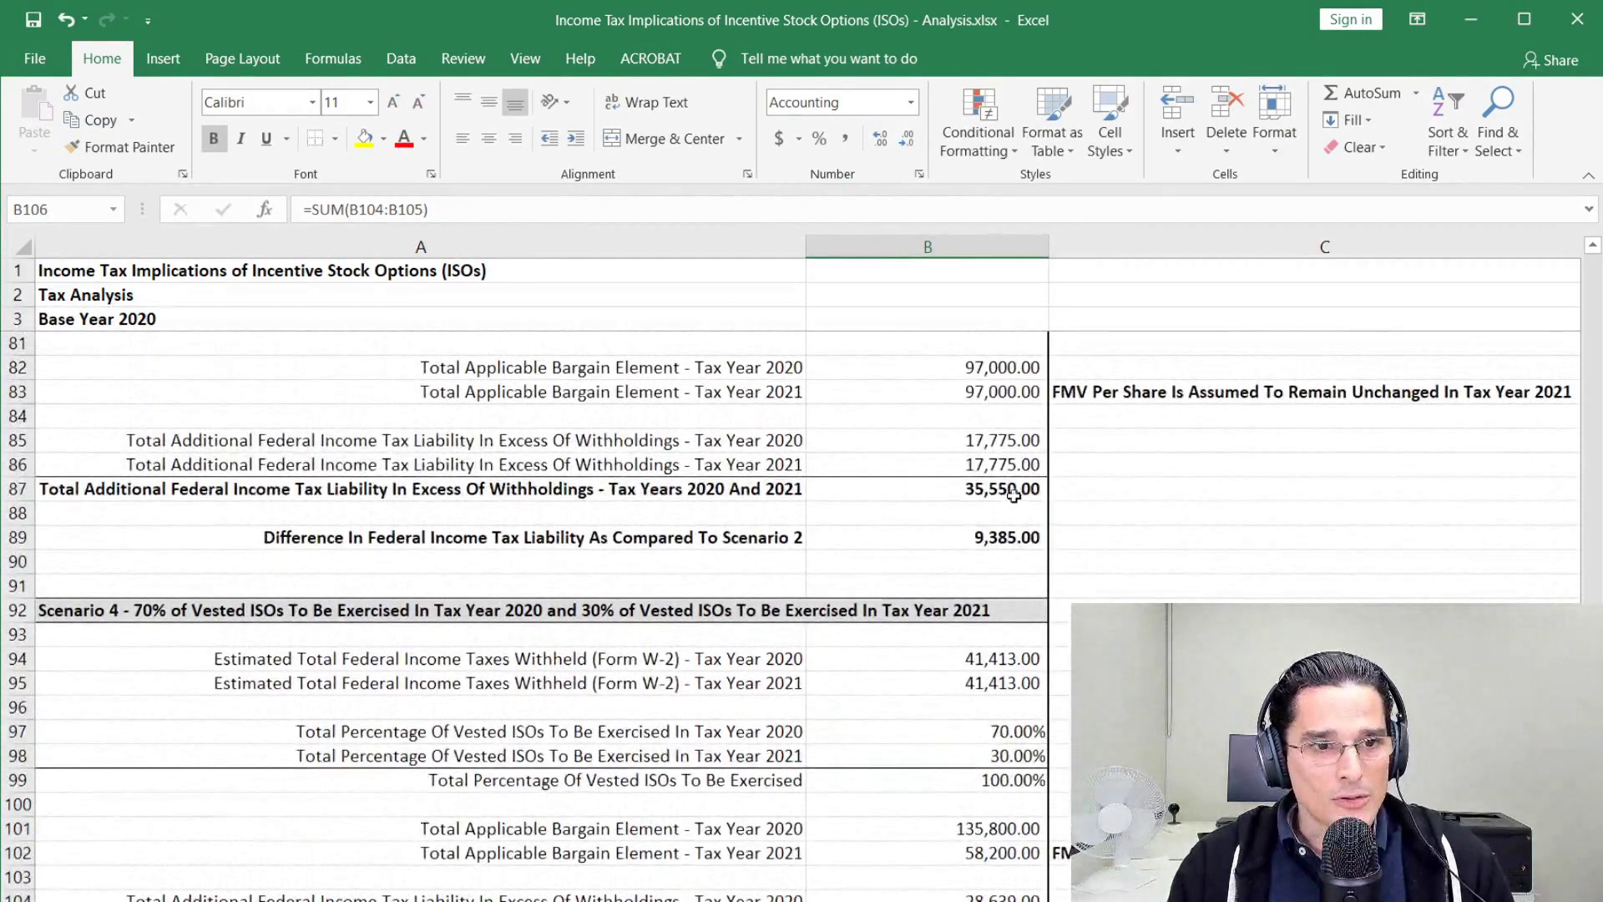
click(1013, 491)
scroll(758, 570, up, 6)
scroll(758, 570, down, 7)
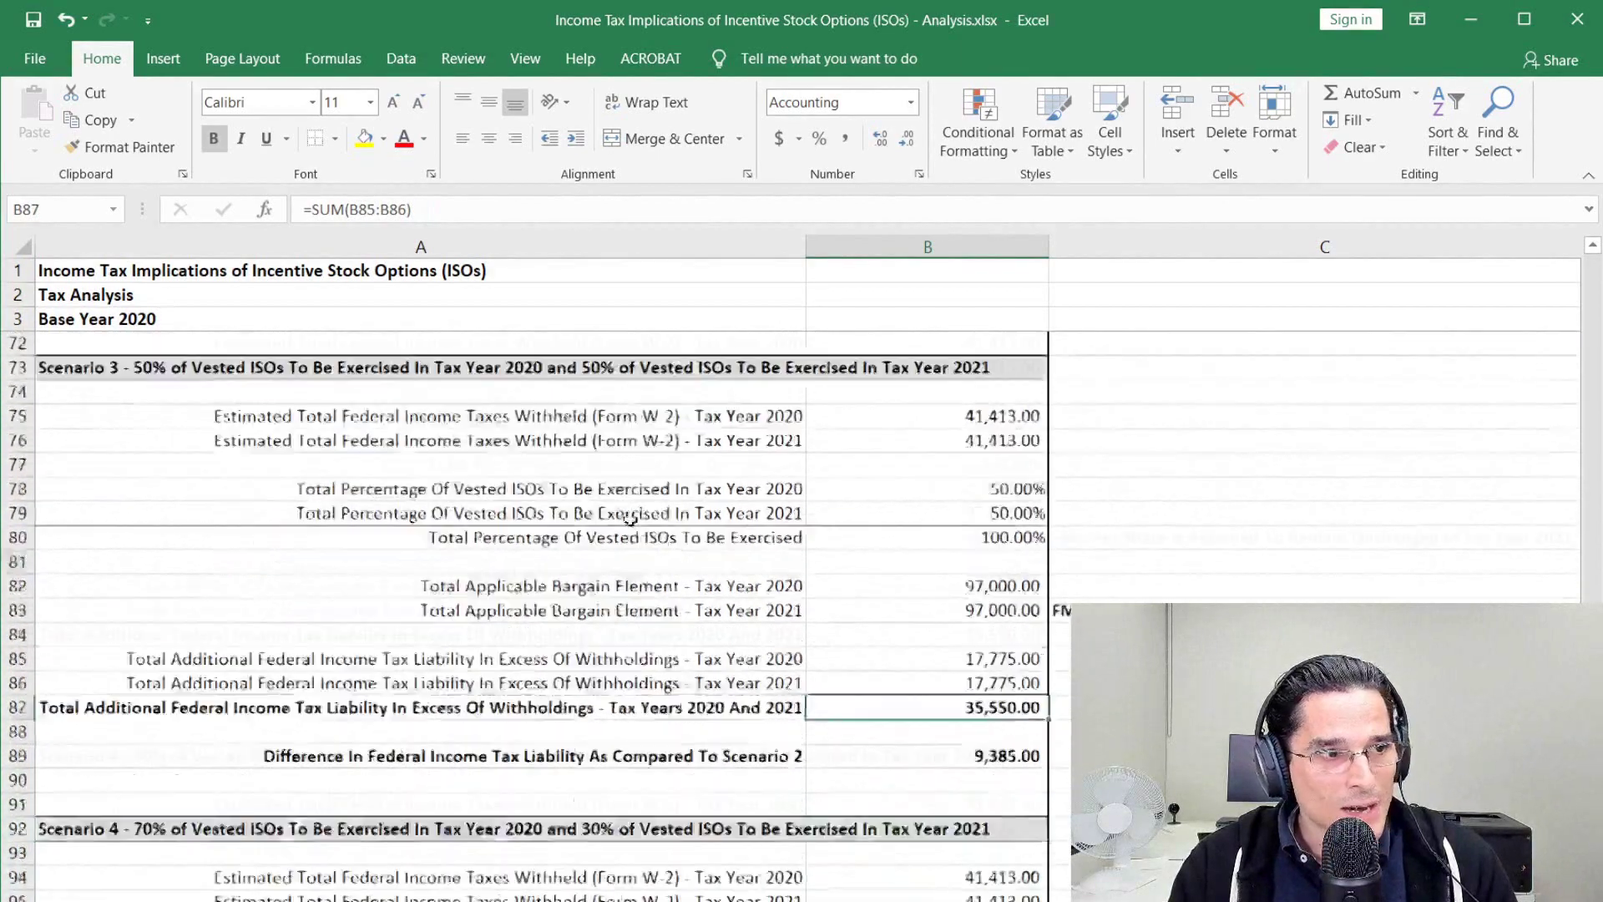
scroll(758, 570, down, 2)
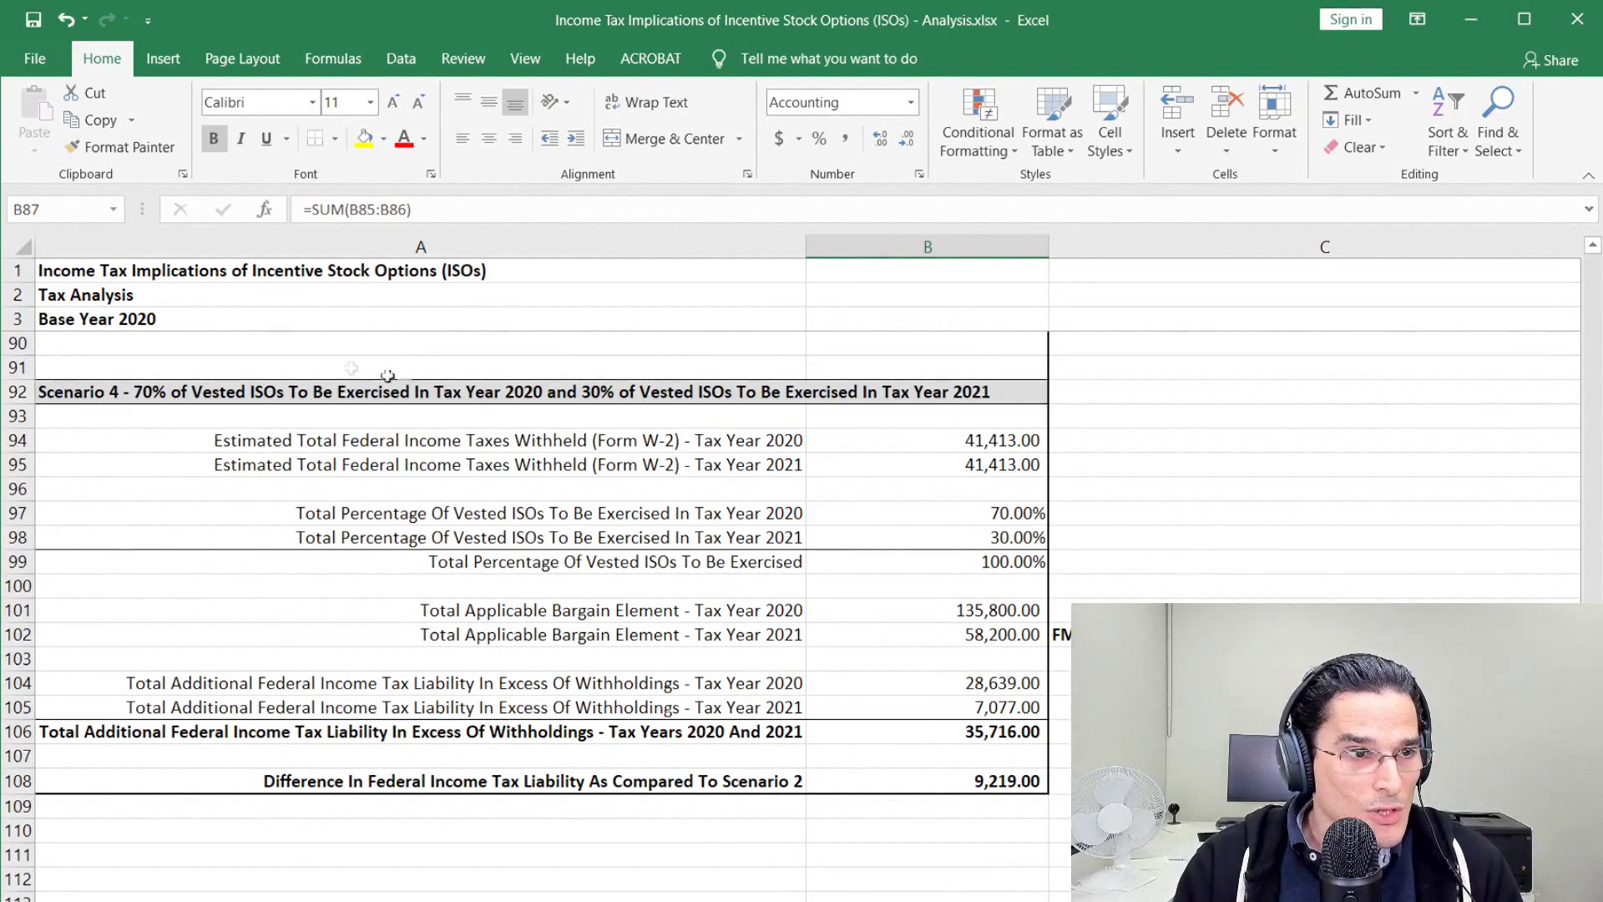
drag(93, 394, 999, 392)
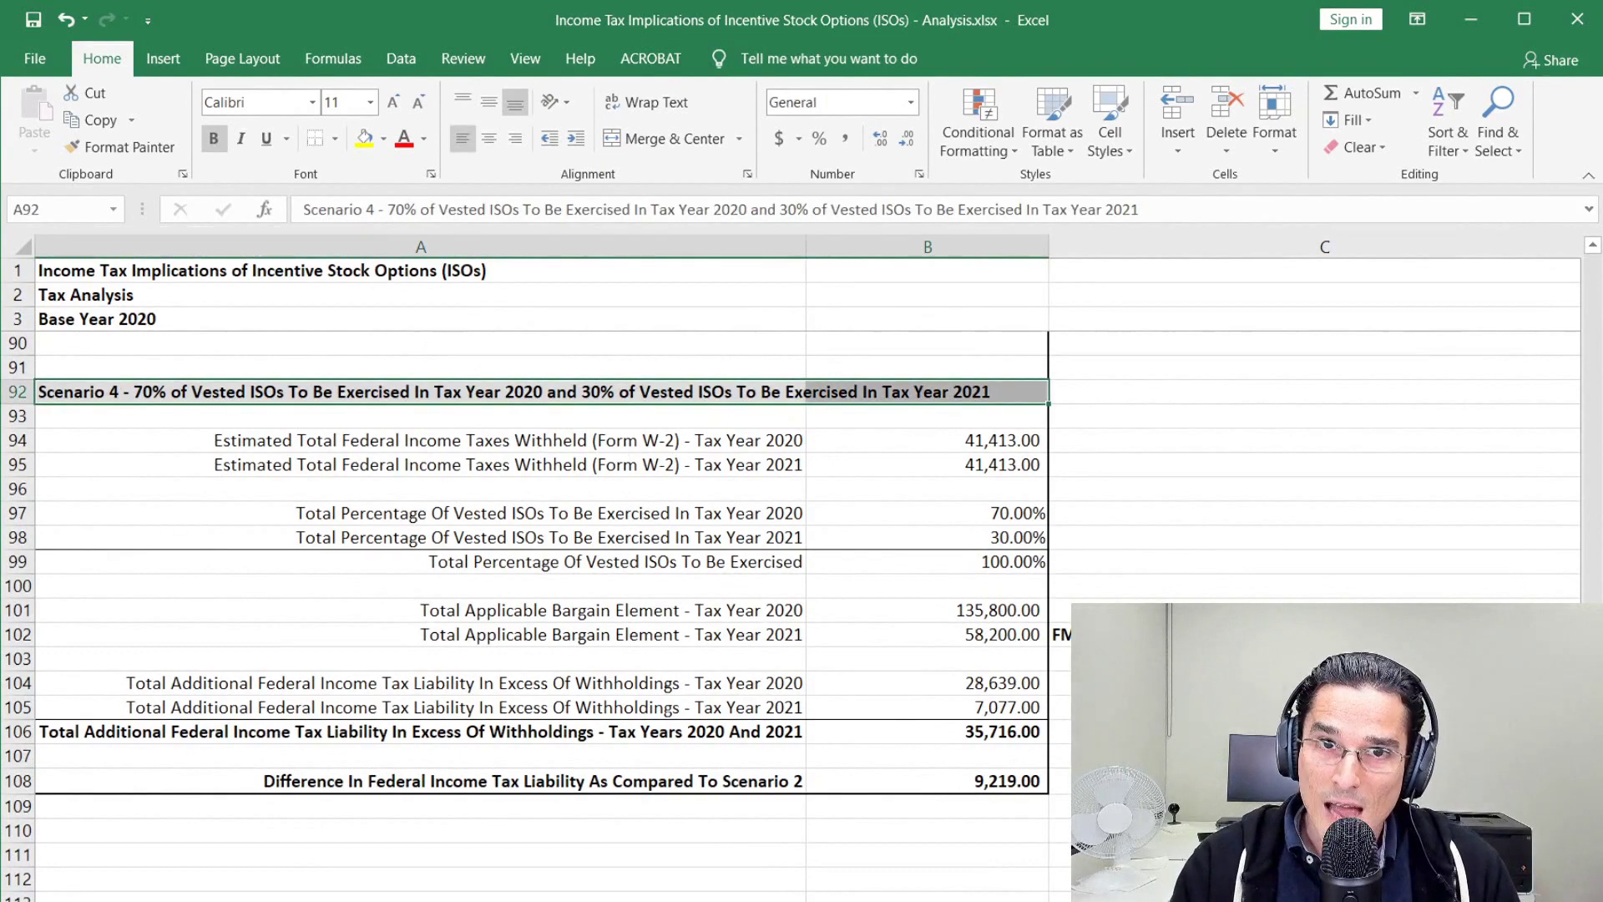
click(1331, 634)
scroll(1331, 501, down, 3)
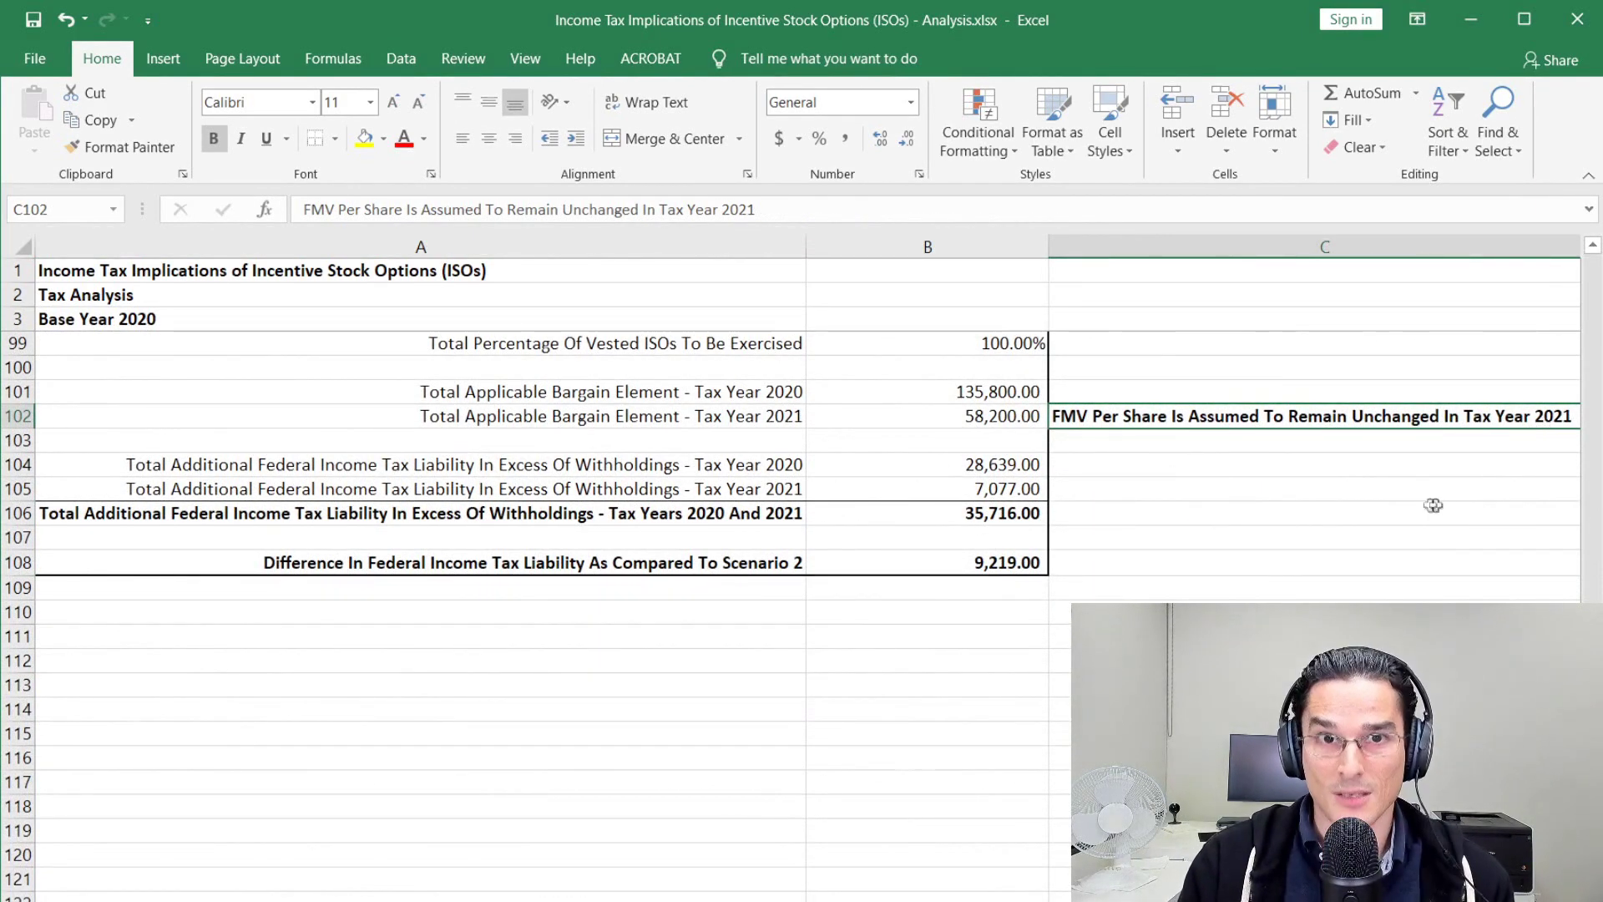
scroll(1434, 505, up, 3)
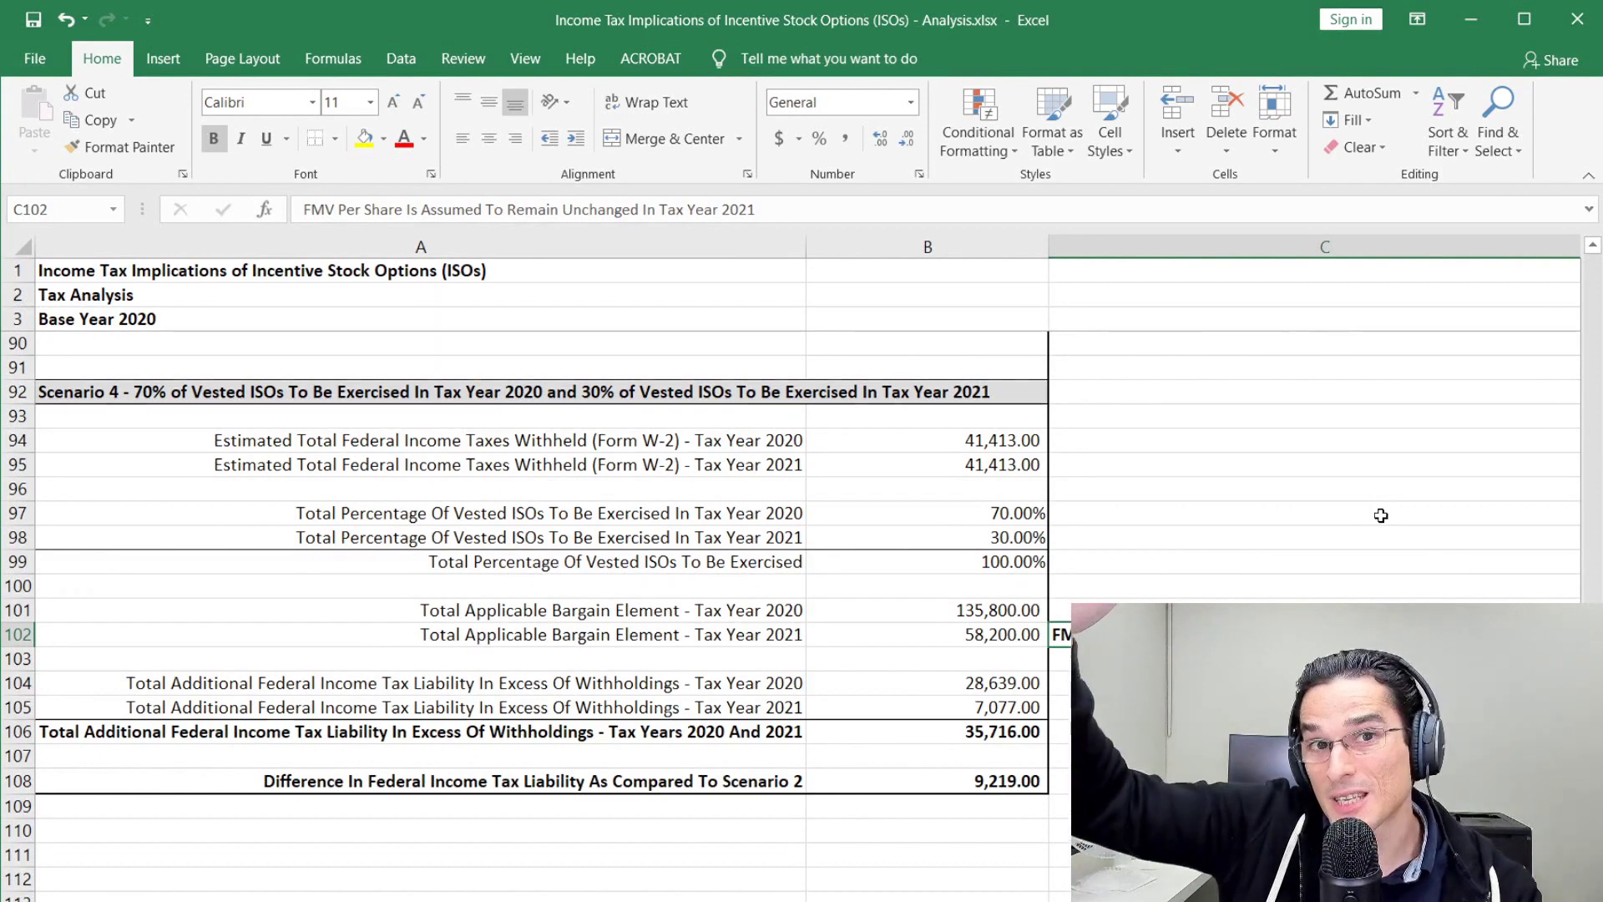
click(970, 628)
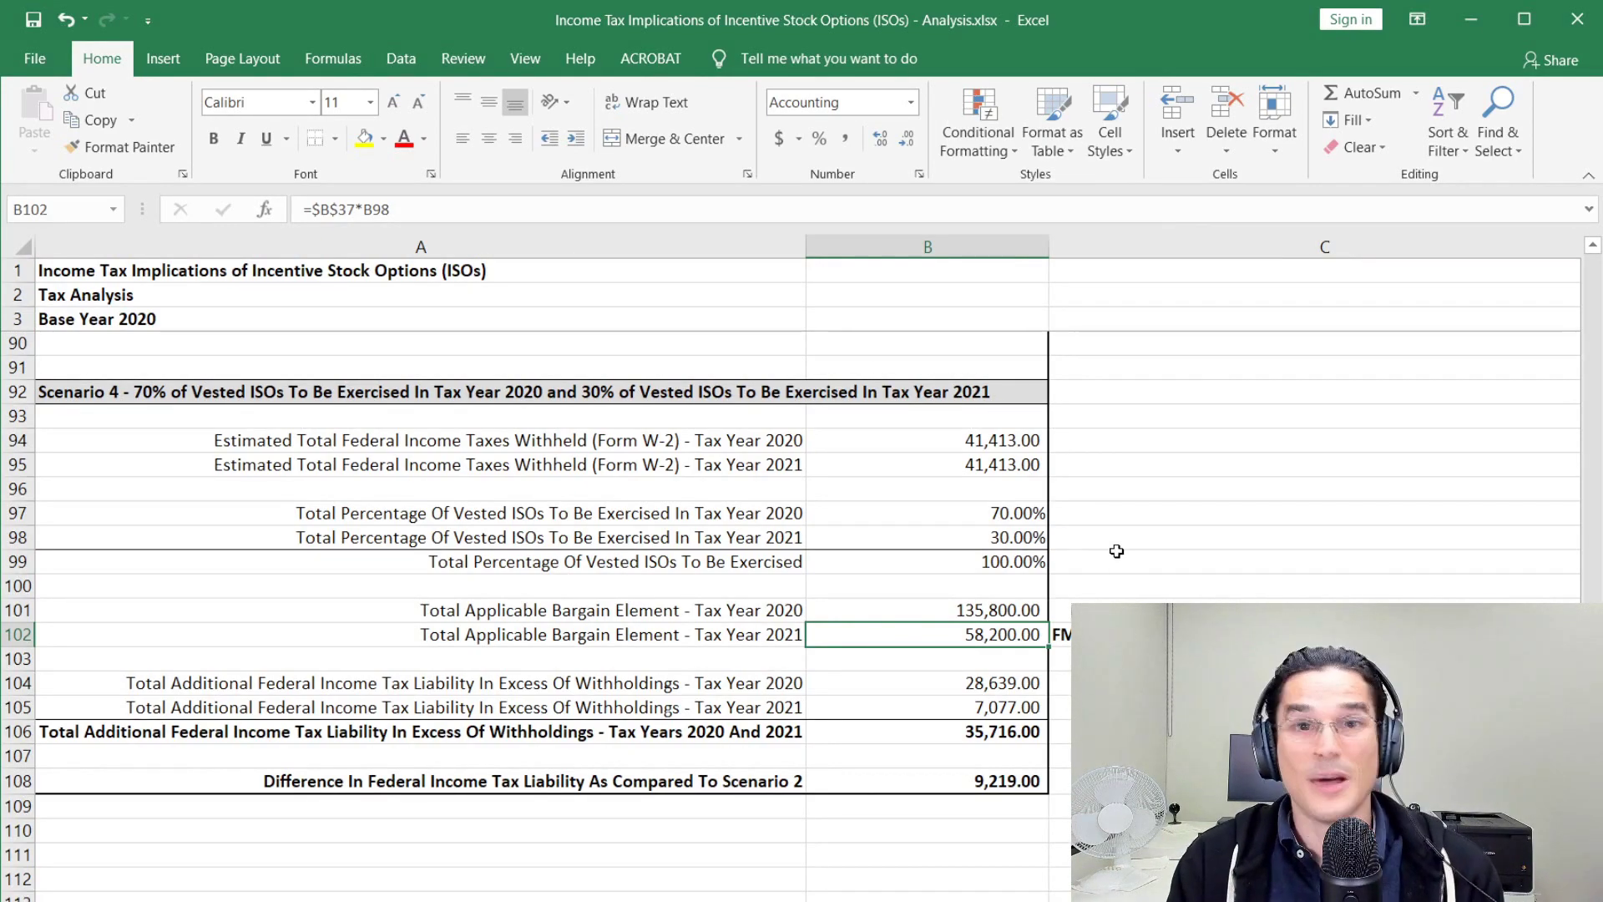
click(1102, 465)
scroll(1179, 448, up, 2)
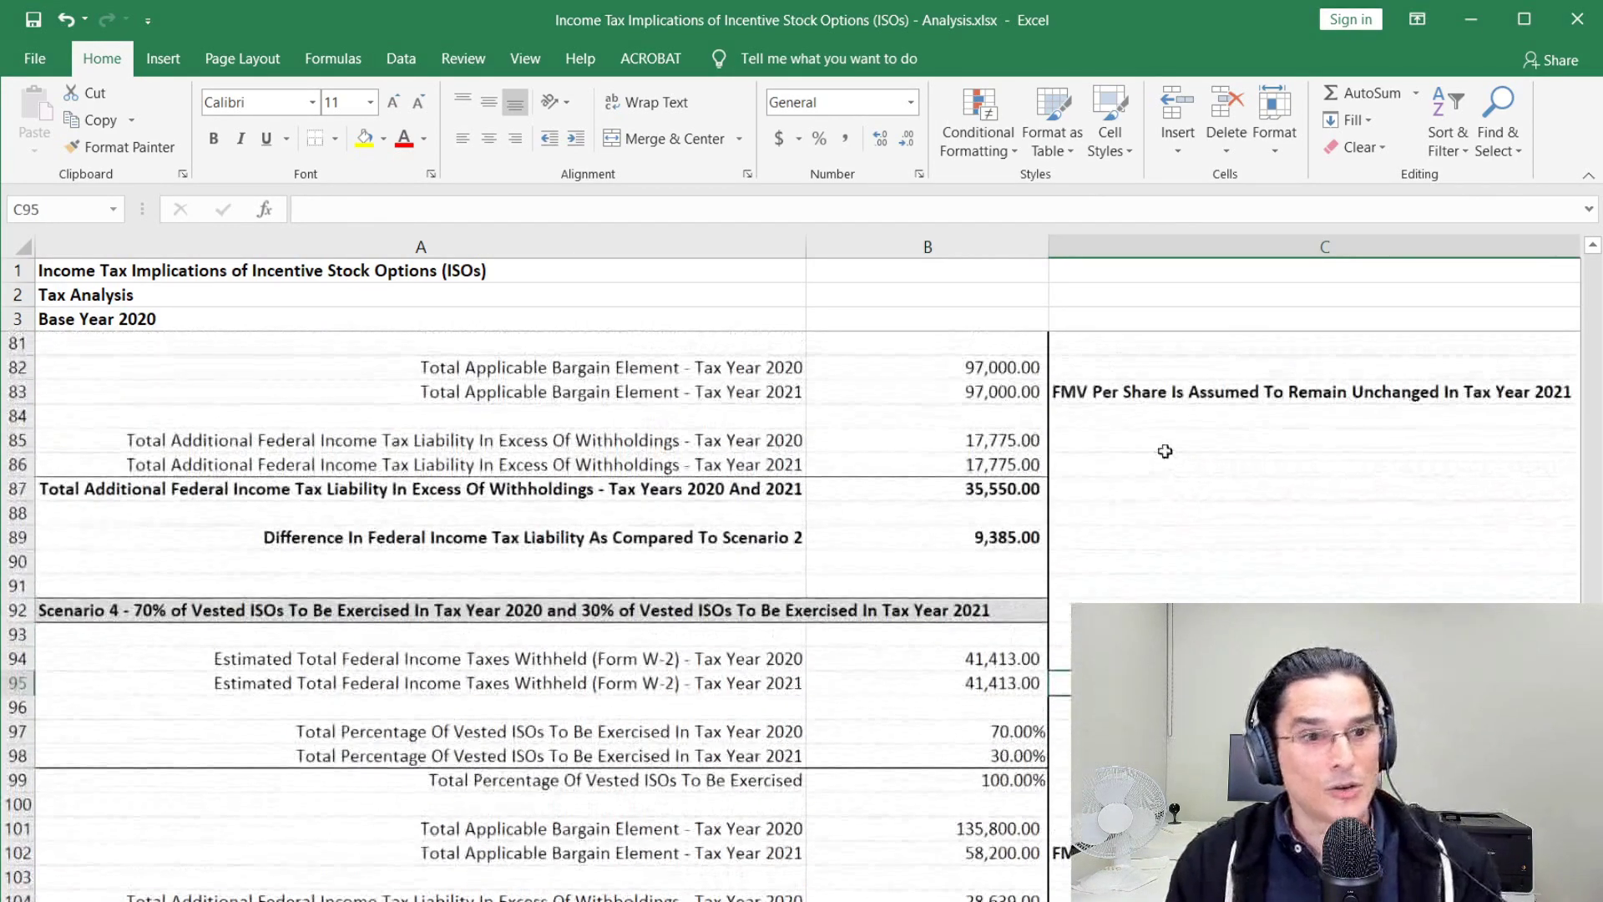
scroll(1160, 451, down, 1)
scroll(1160, 442, up, 1)
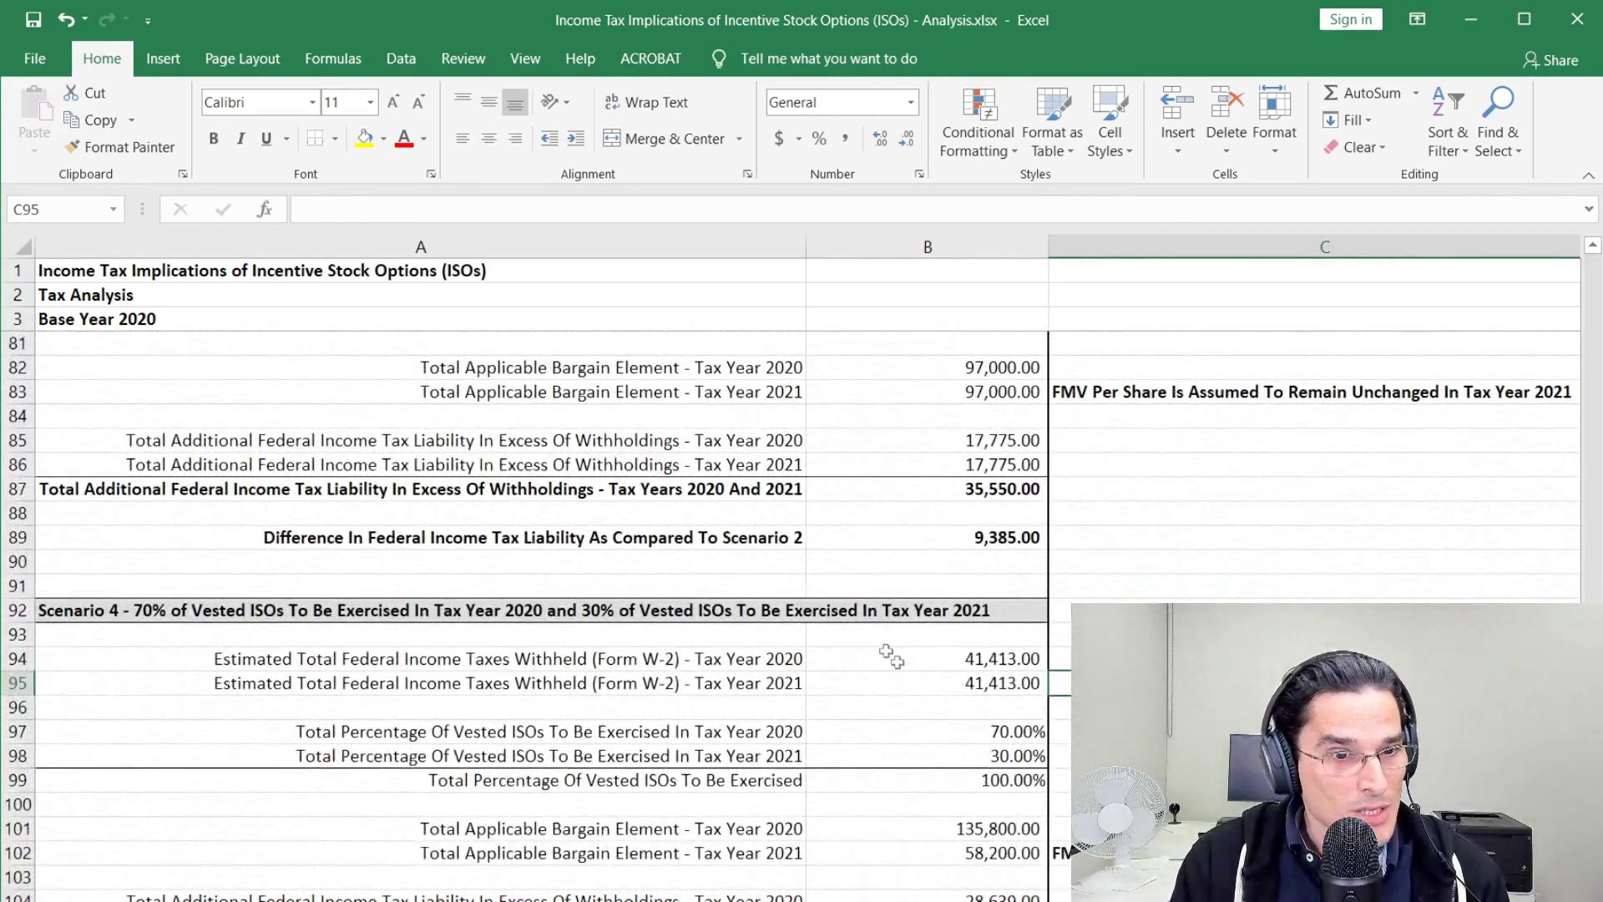
click(794, 610)
scroll(790, 551, up, 5)
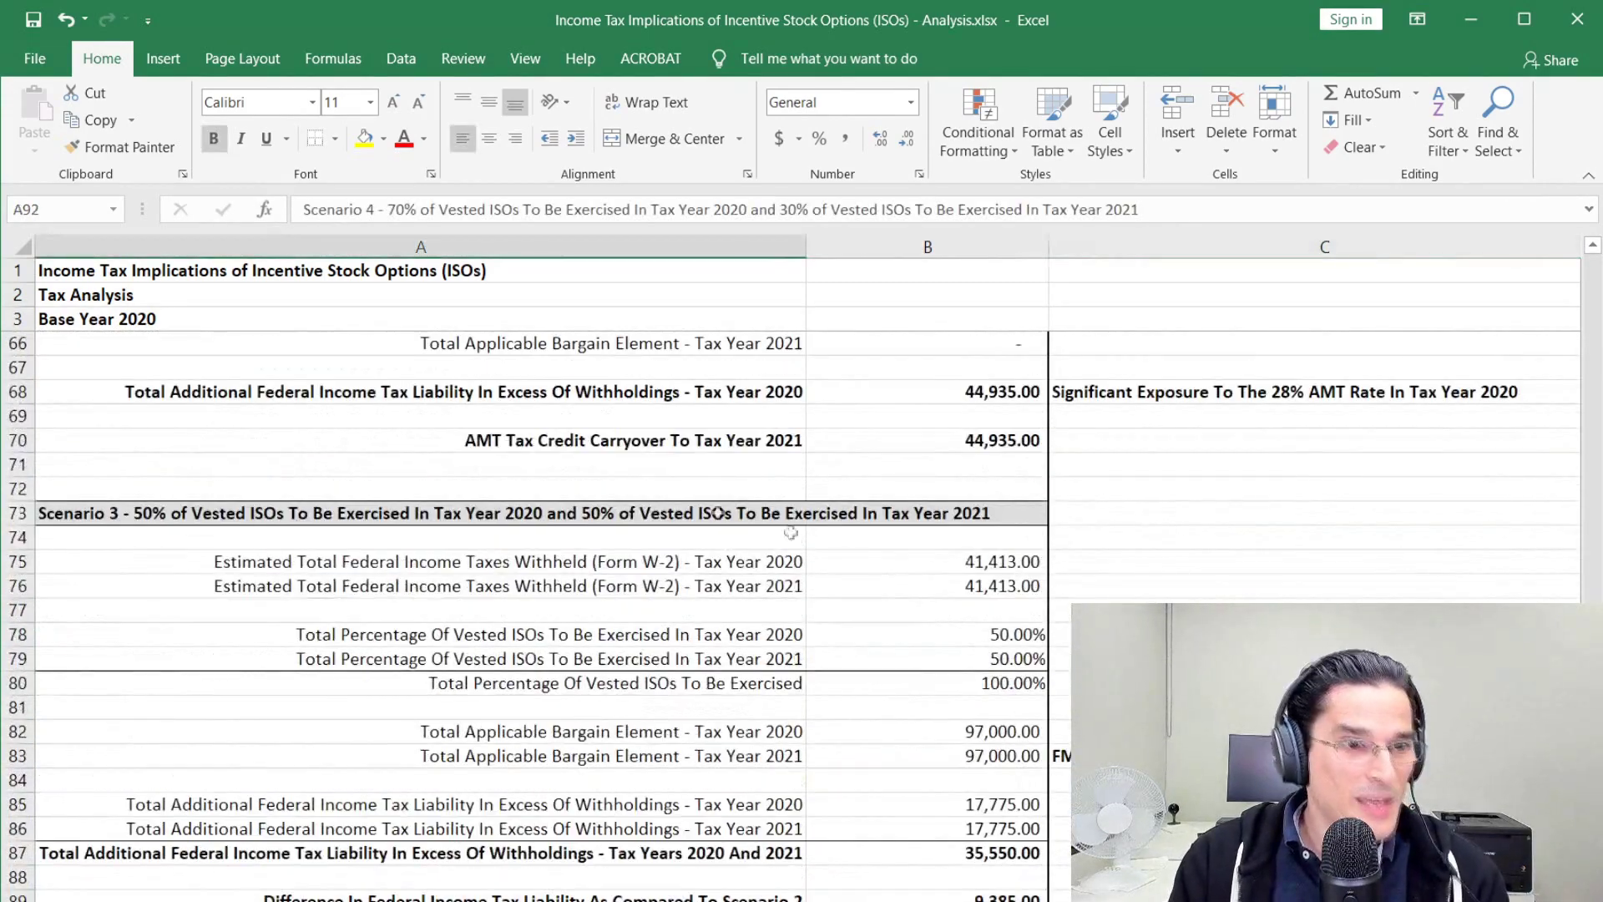
click(616, 514)
scroll(776, 513, down, 2)
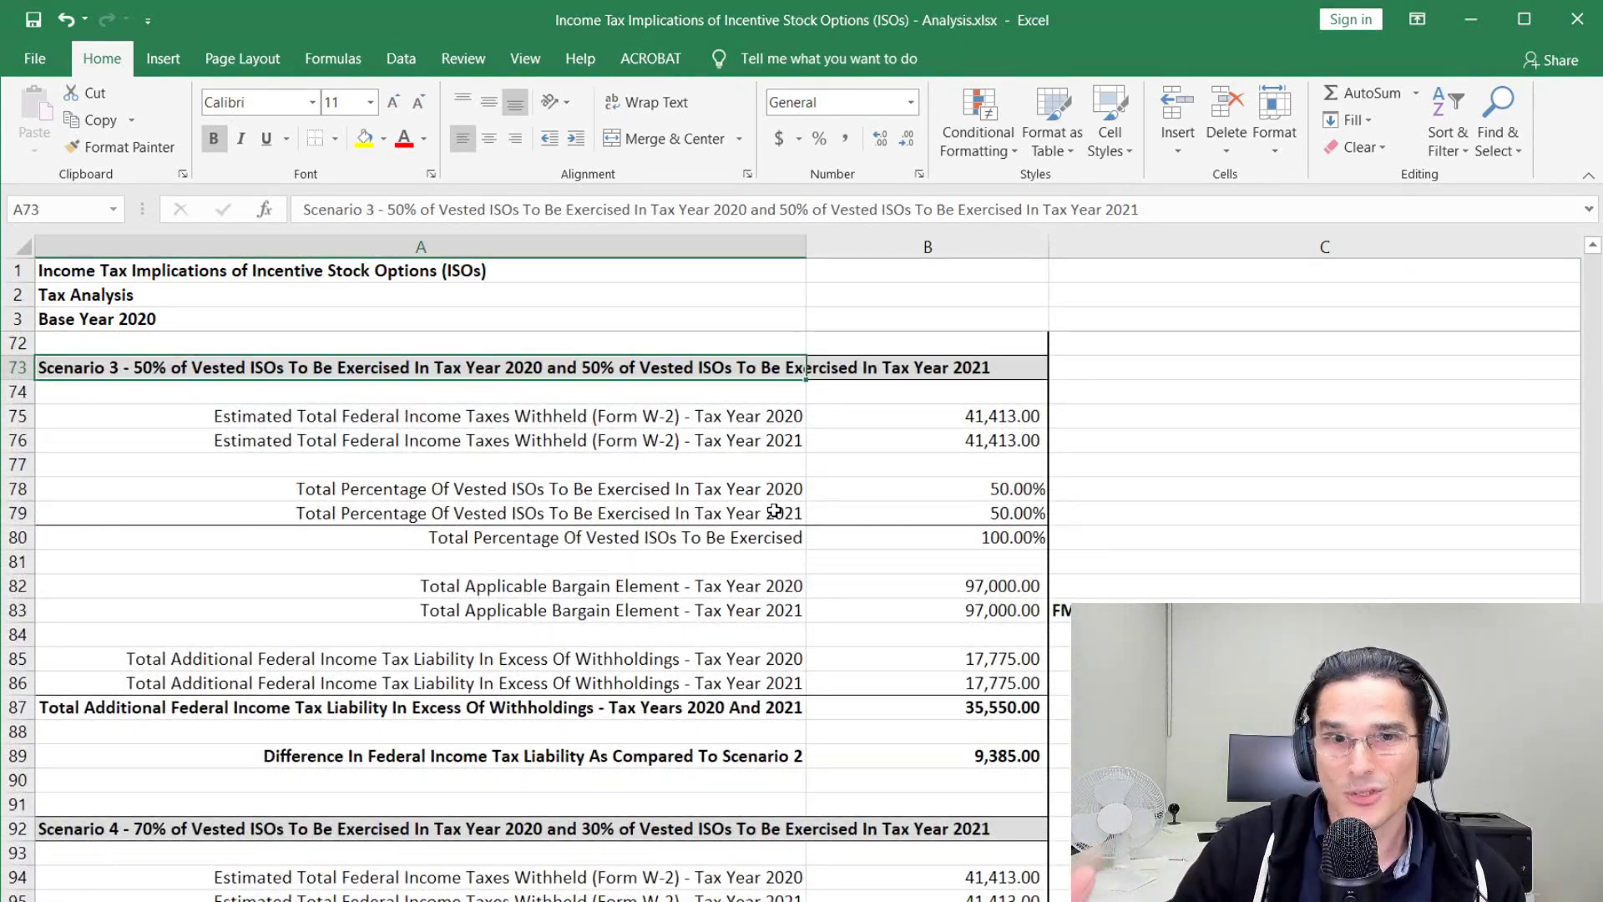
click(918, 632)
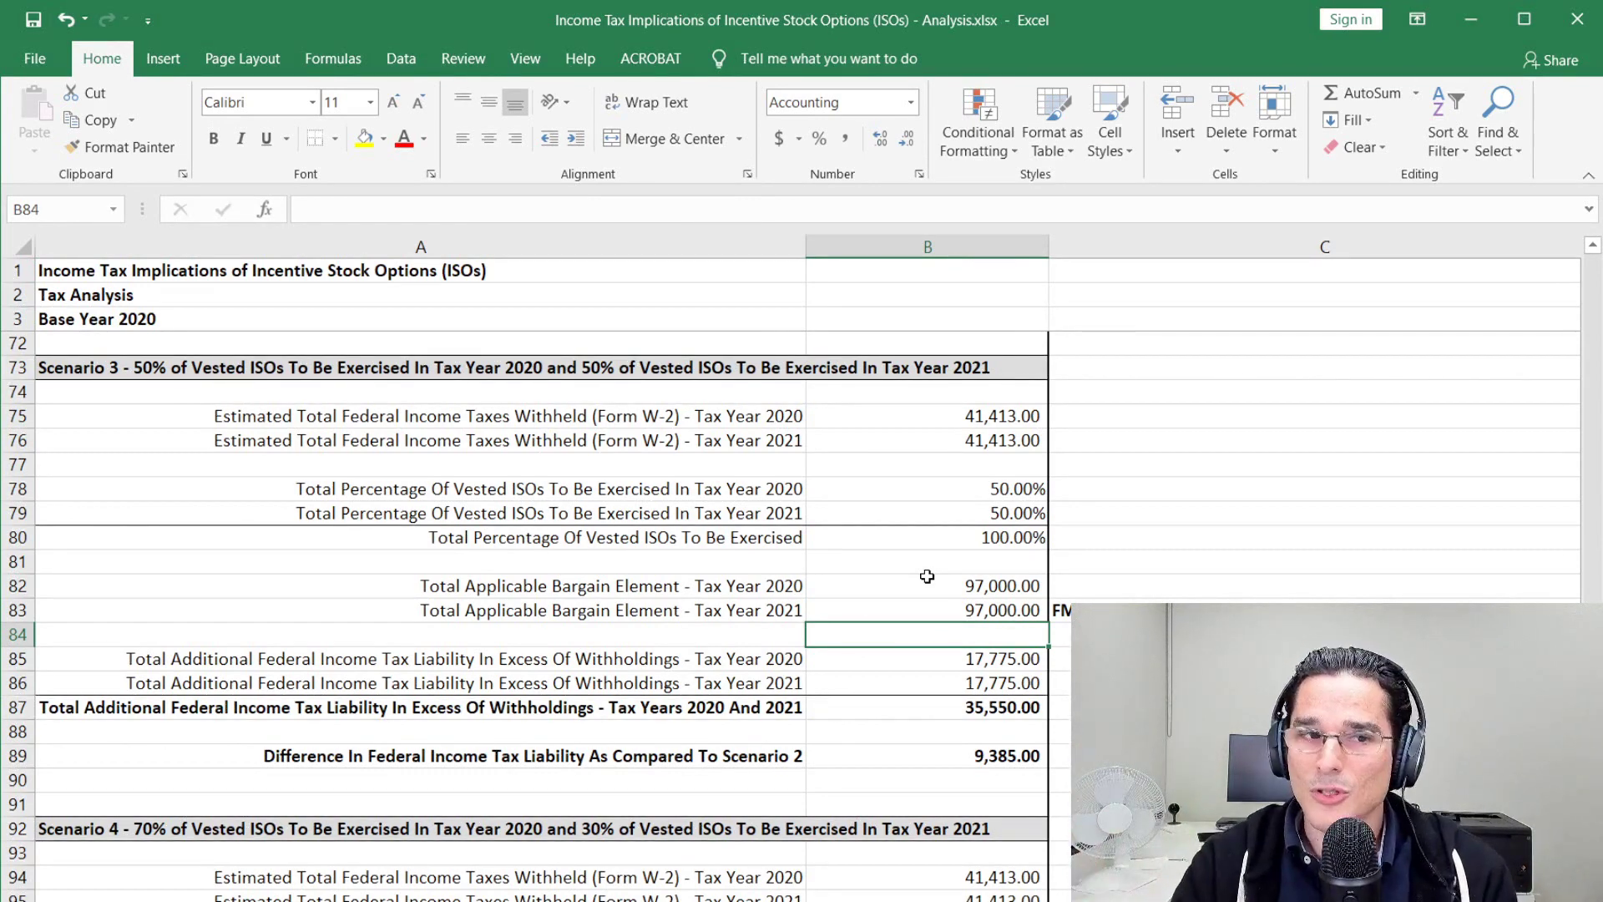
scroll(923, 573, down, 3)
click(1001, 541)
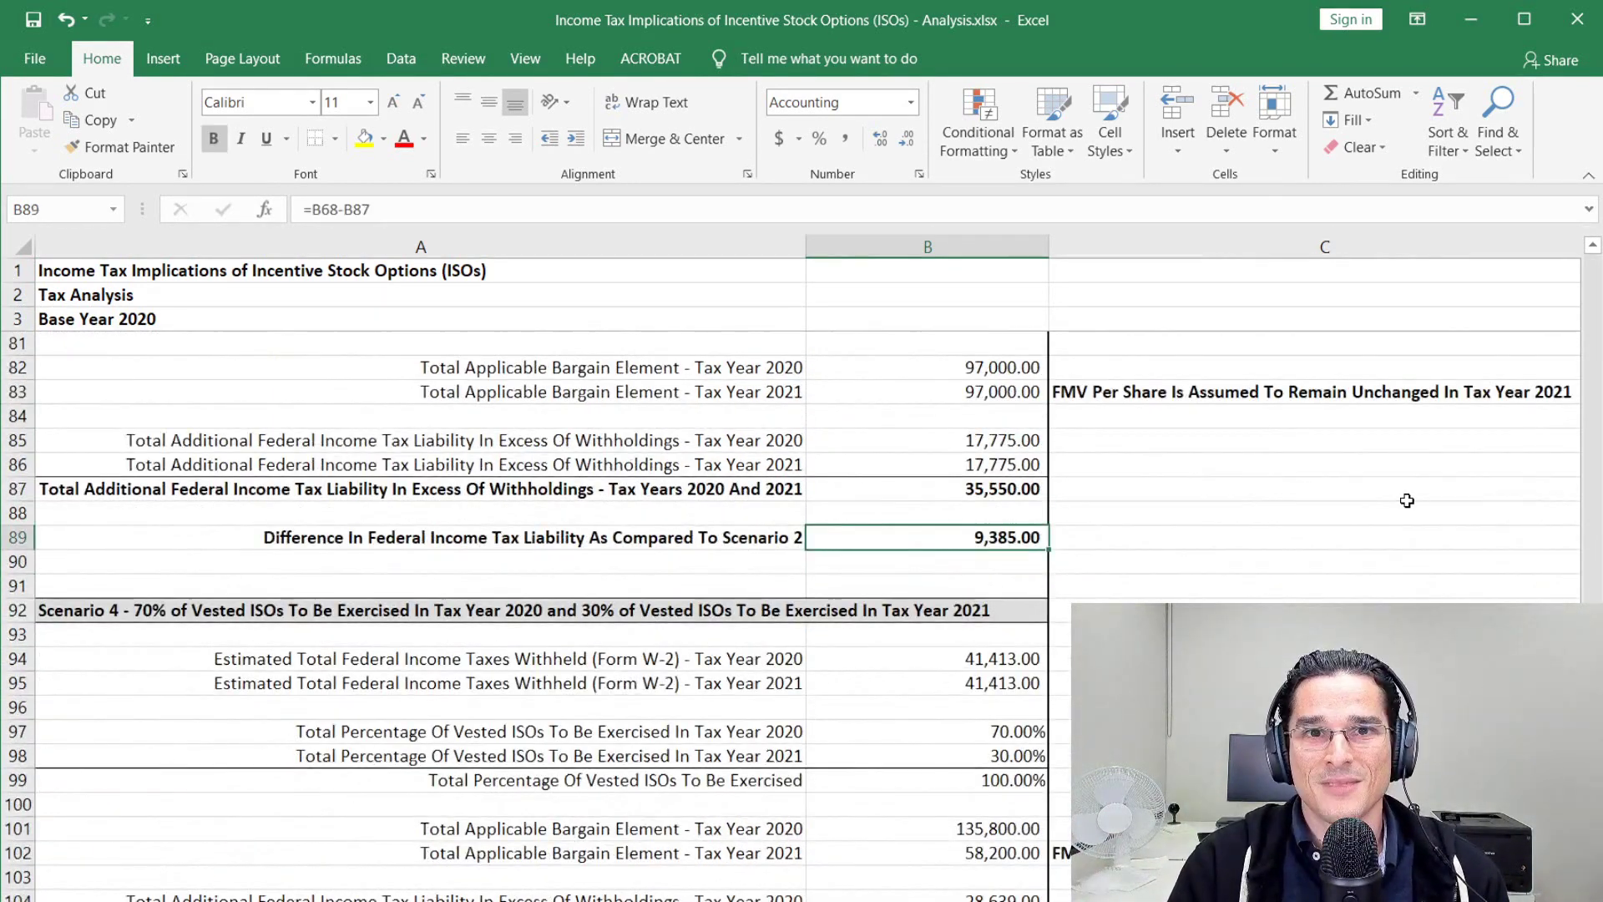